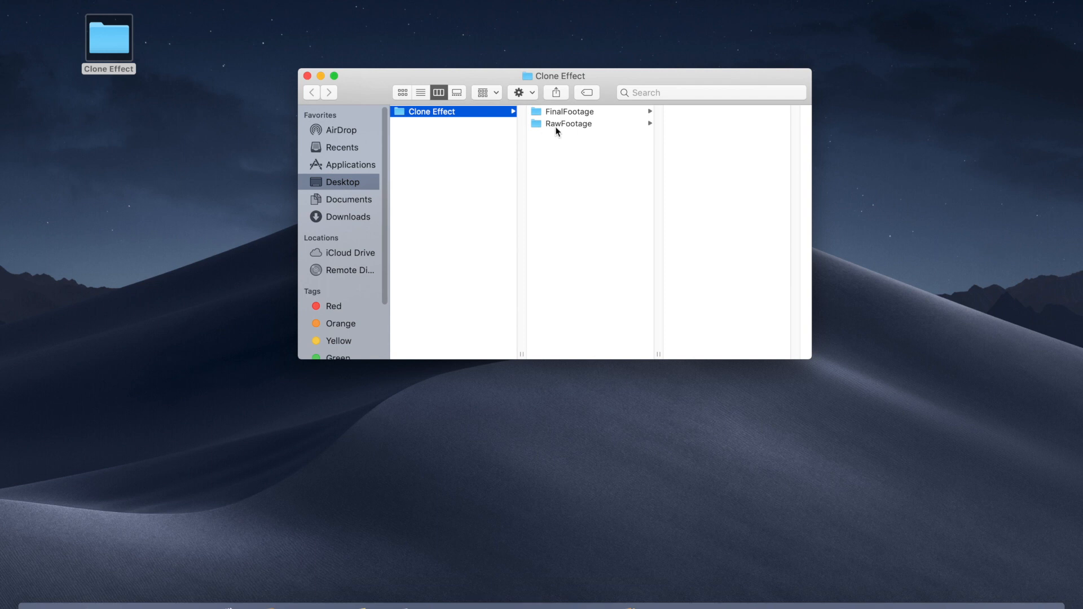
Step: Open the video IMG_2645.MOV from the RawFootage folder inside Clone Effect
left_click(564, 120)
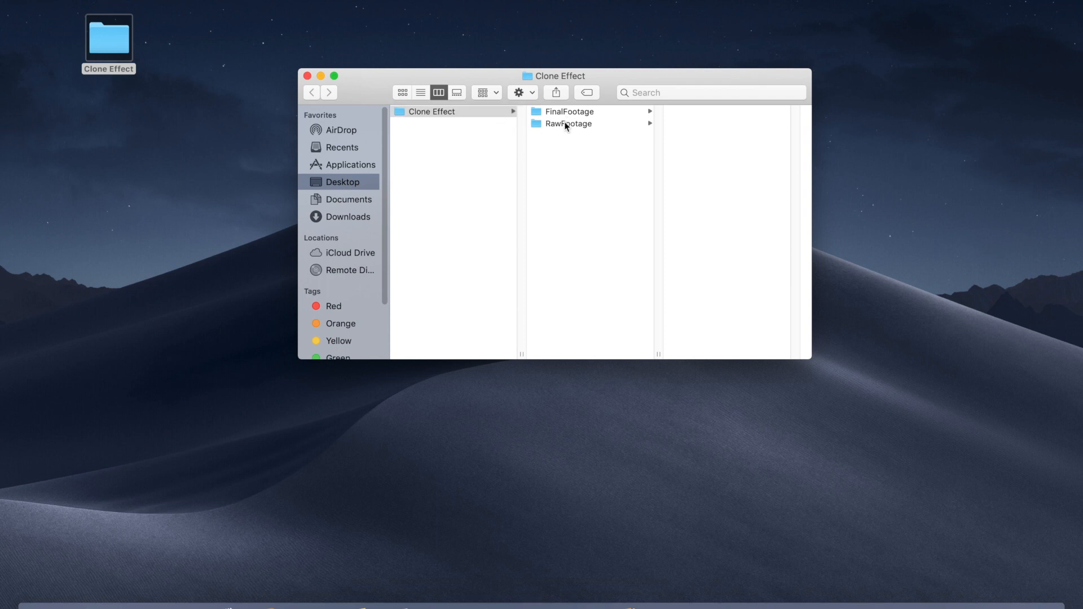
left_click(701, 113)
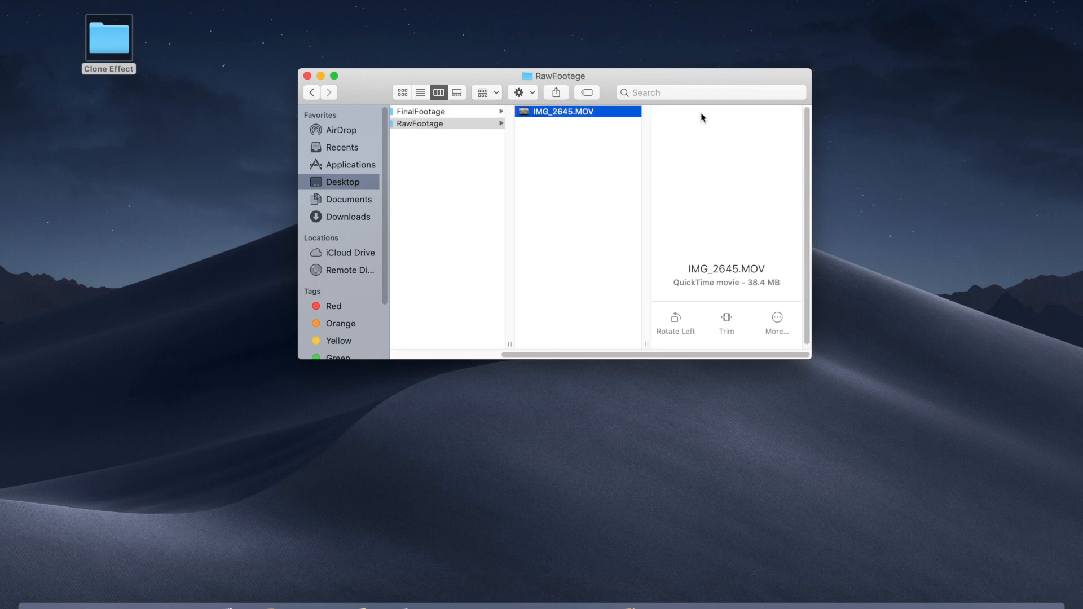
double_click(601, 113)
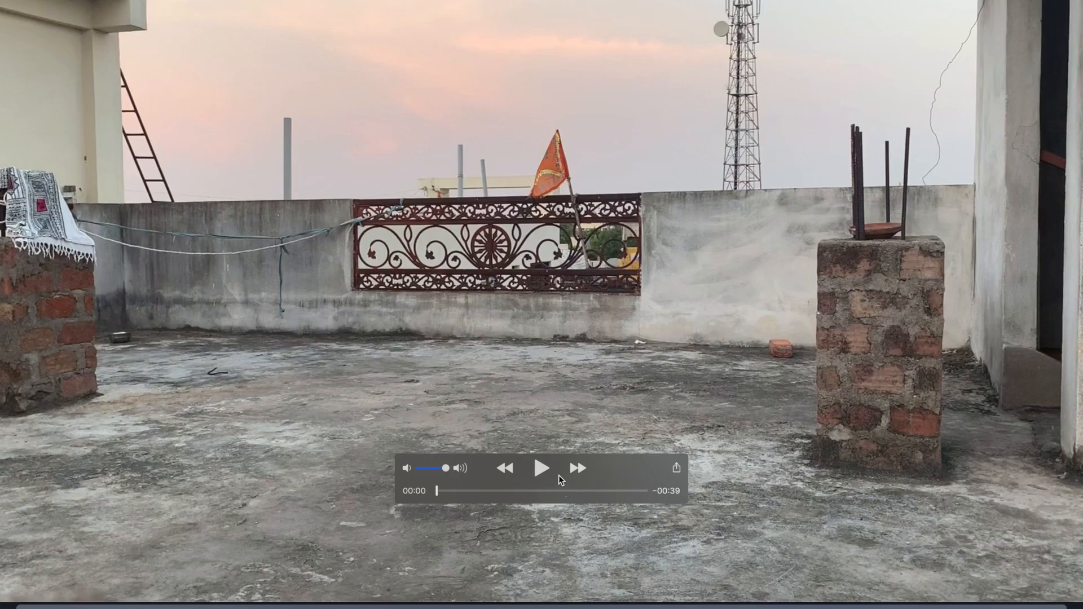
Step: Play and skim through the raw clip to examine the separate walks across the terrace
left_click(544, 472)
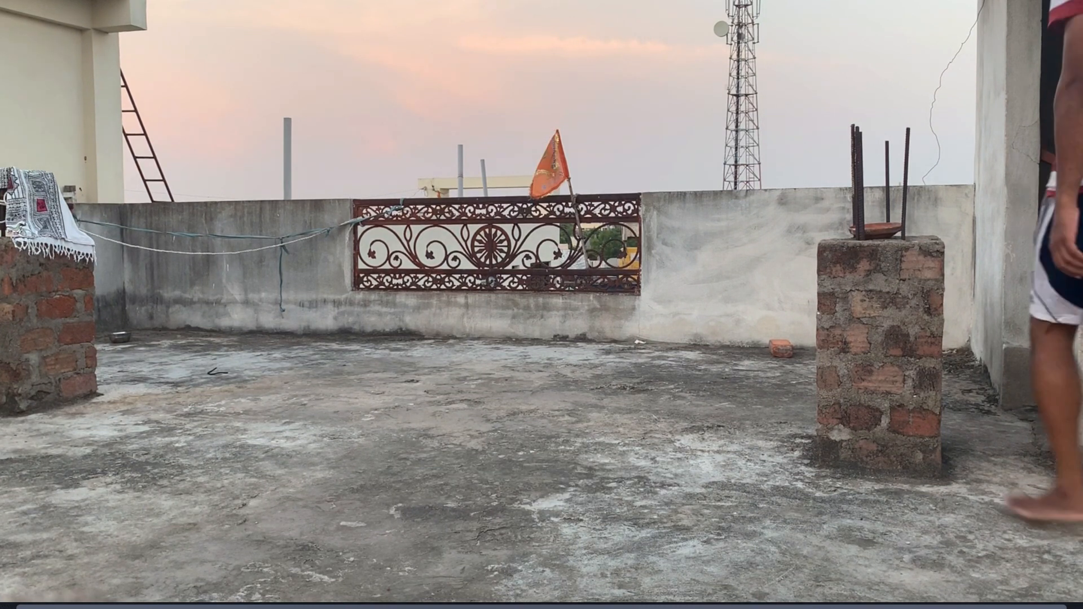
mouse_move(545, 418)
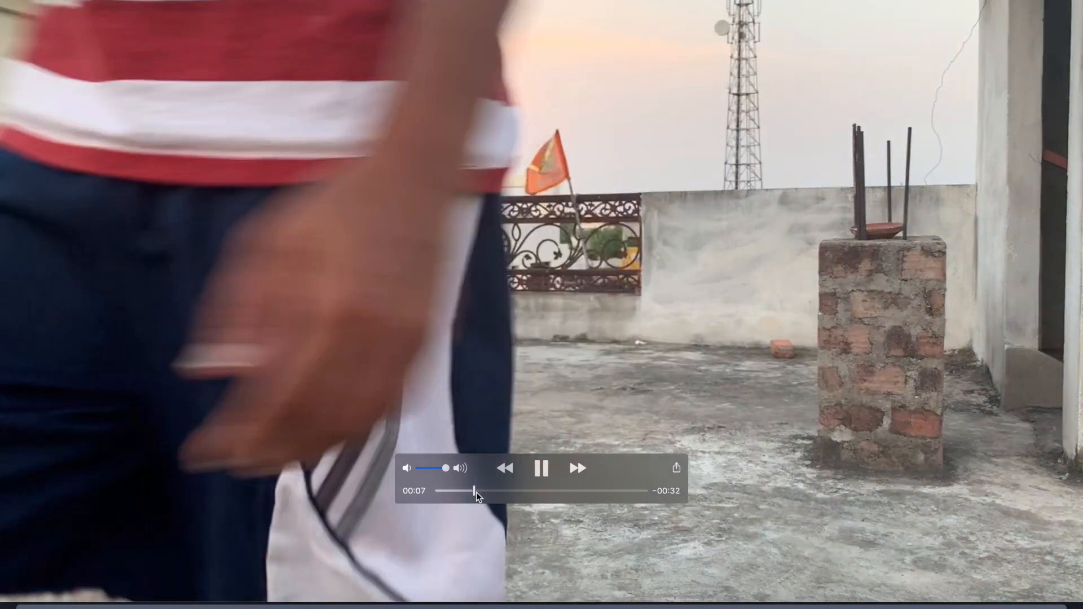
left_click_drag(476, 494, 521, 494)
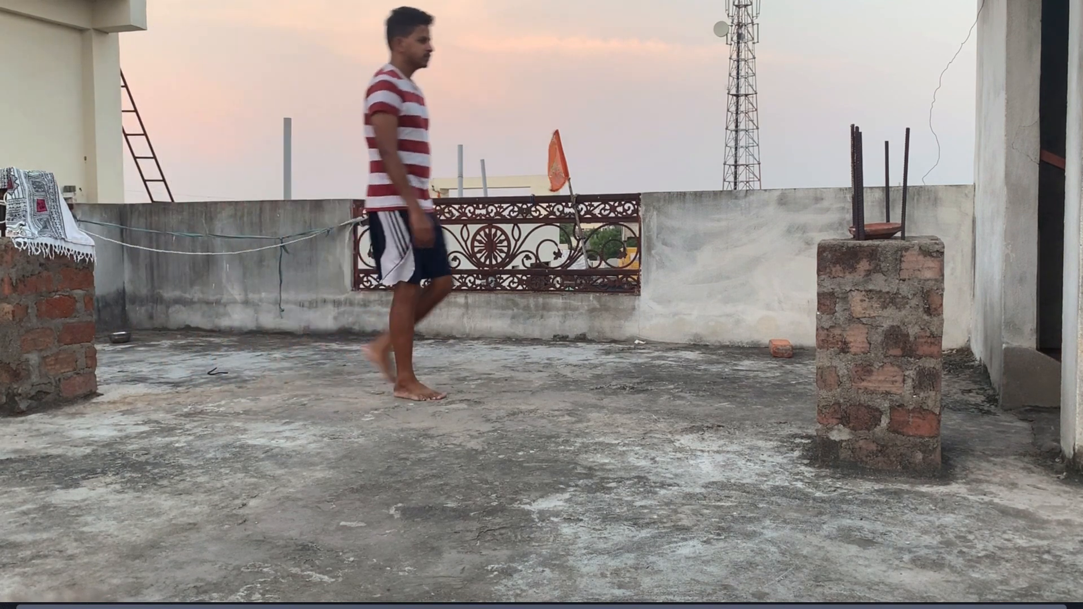
mouse_move(537, 348)
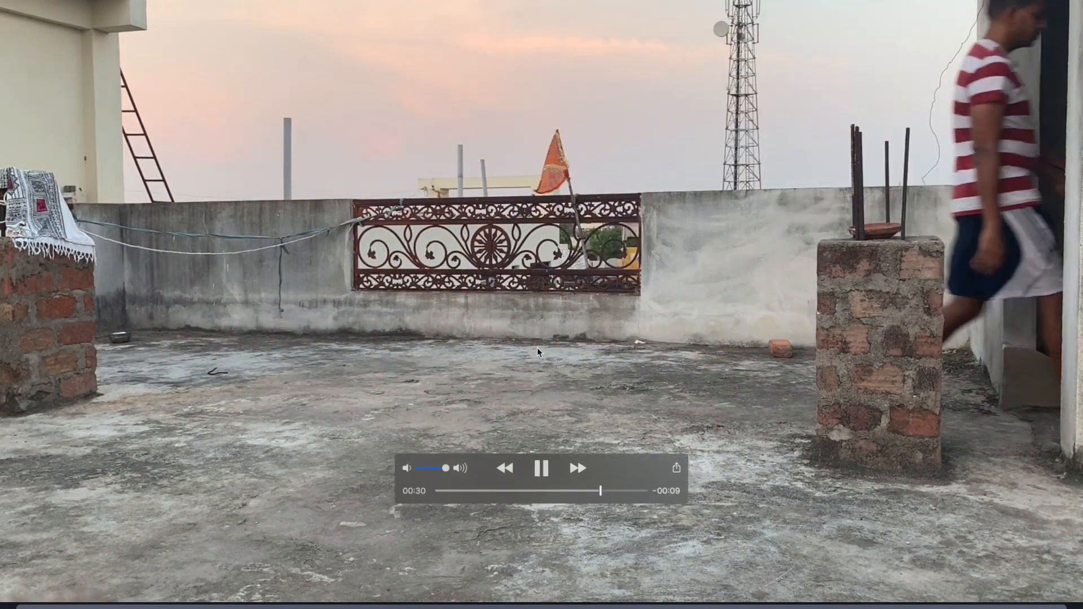
left_click(543, 469)
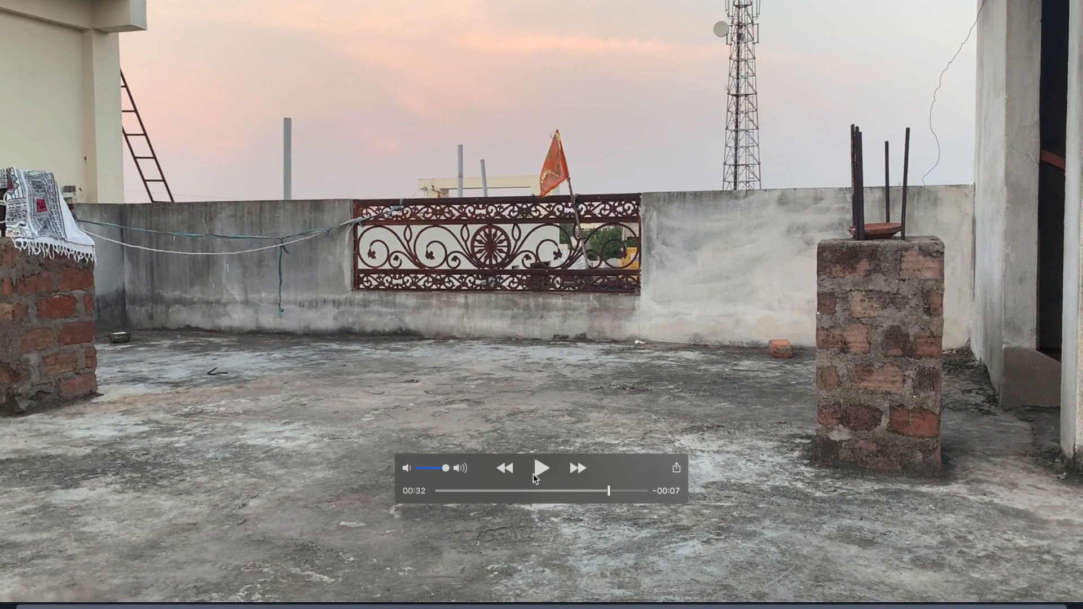
mouse_move(609, 491)
left_mouse_down()
mouse_move(536, 490)
mouse_move(607, 496)
left_mouse_up()
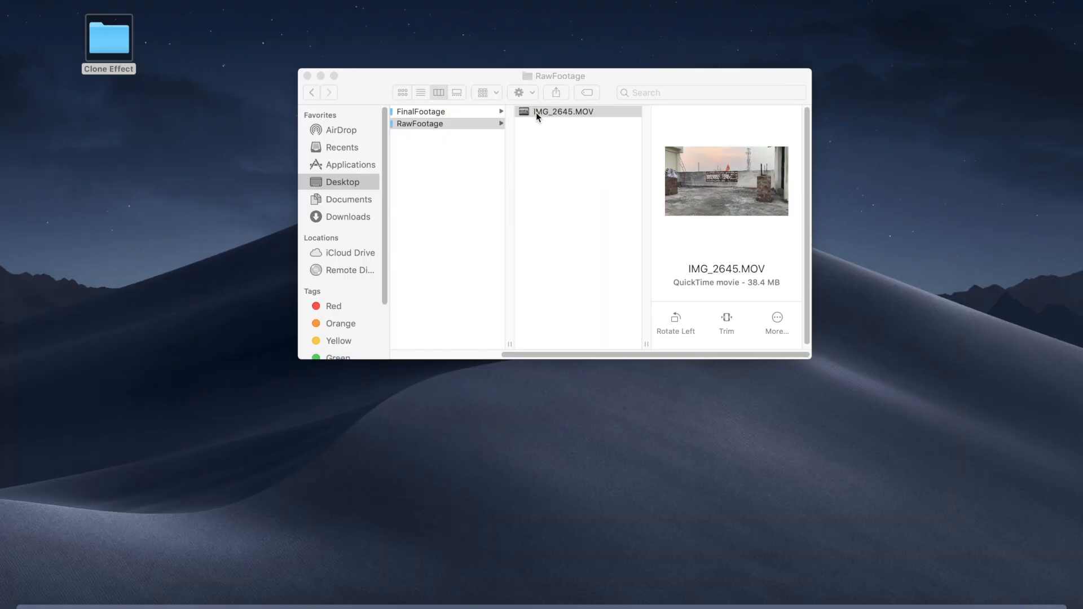
Step: Launch Final Cut Pro from the Applications folder
left_click_drag(508, 91, 338, 112)
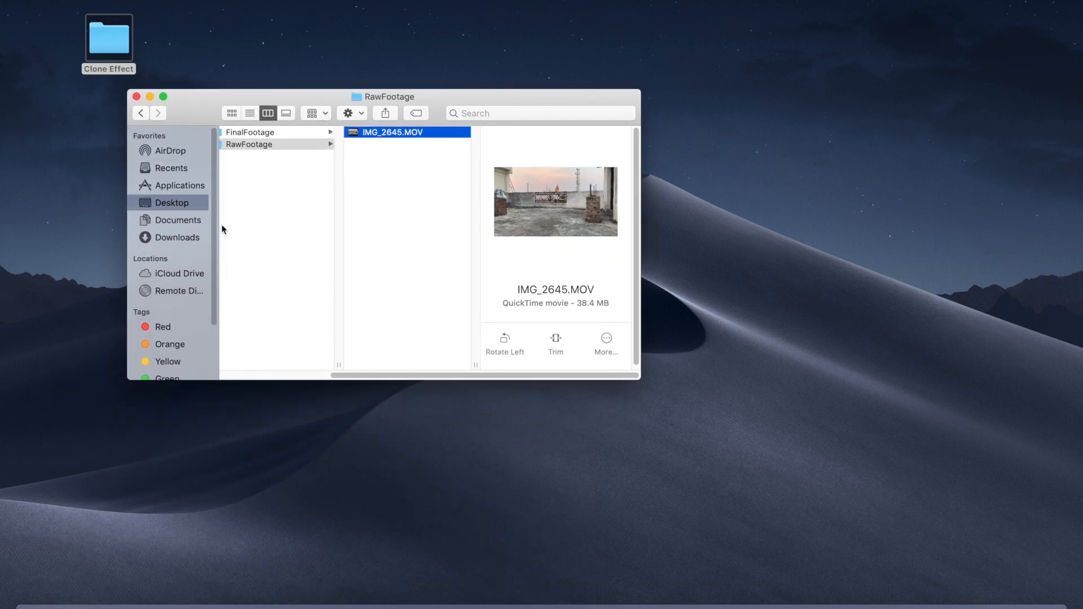
left_click(190, 187)
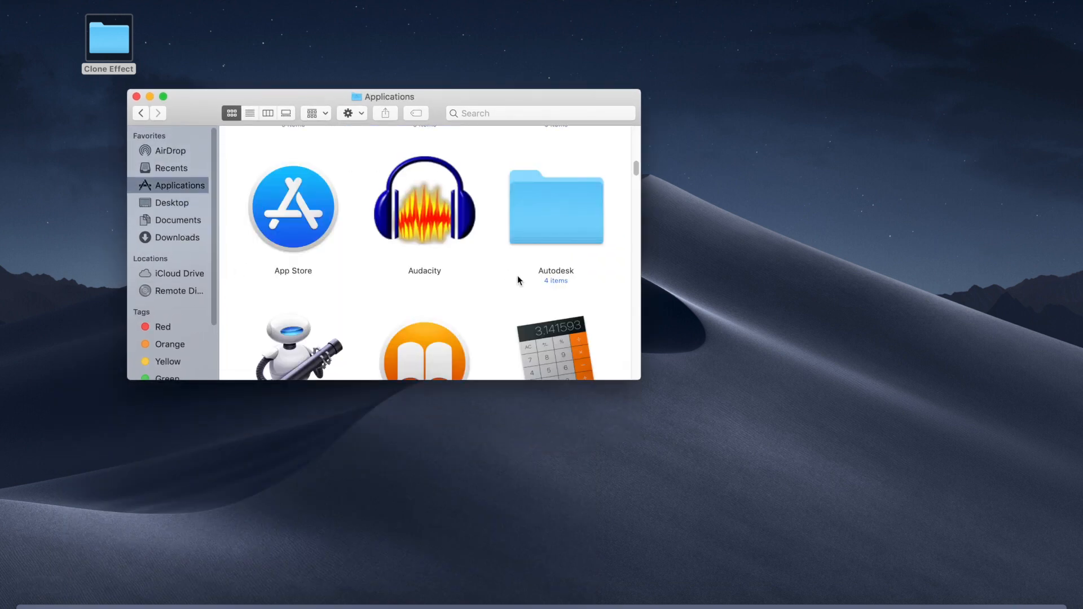
scroll(517, 276, "down", 15)
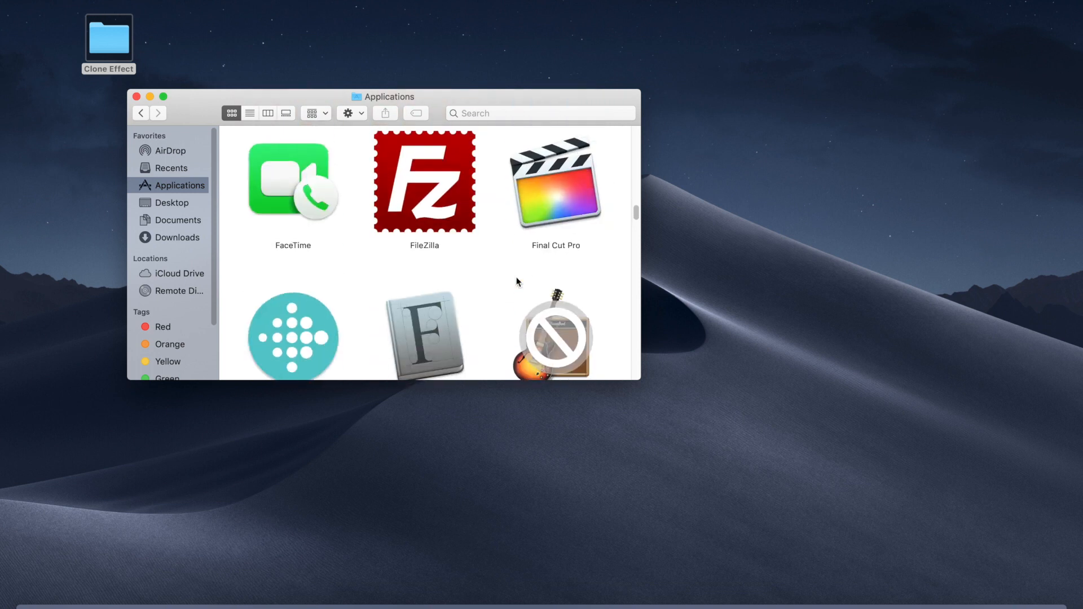
double_click(551, 175)
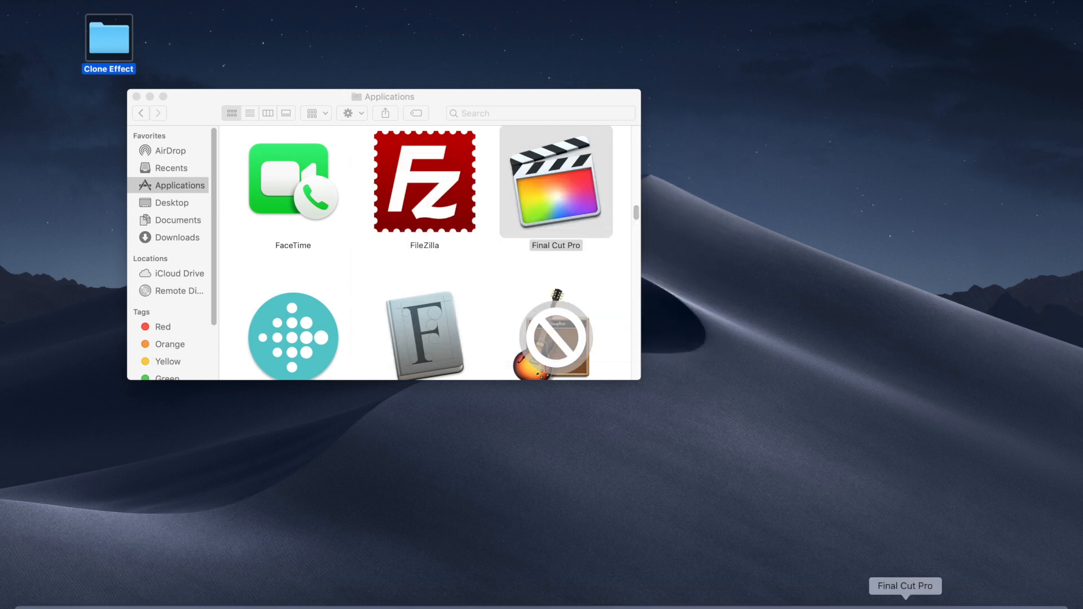
left_click(905, 607)
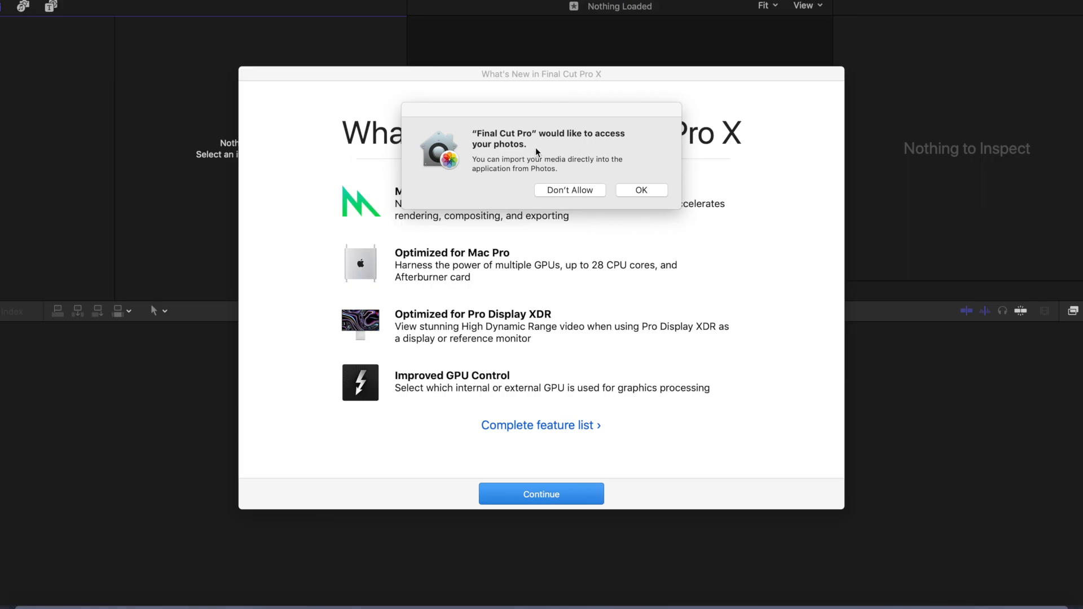
Step: Answer the photo access requests and continue past the What's New screen
left_click(641, 190)
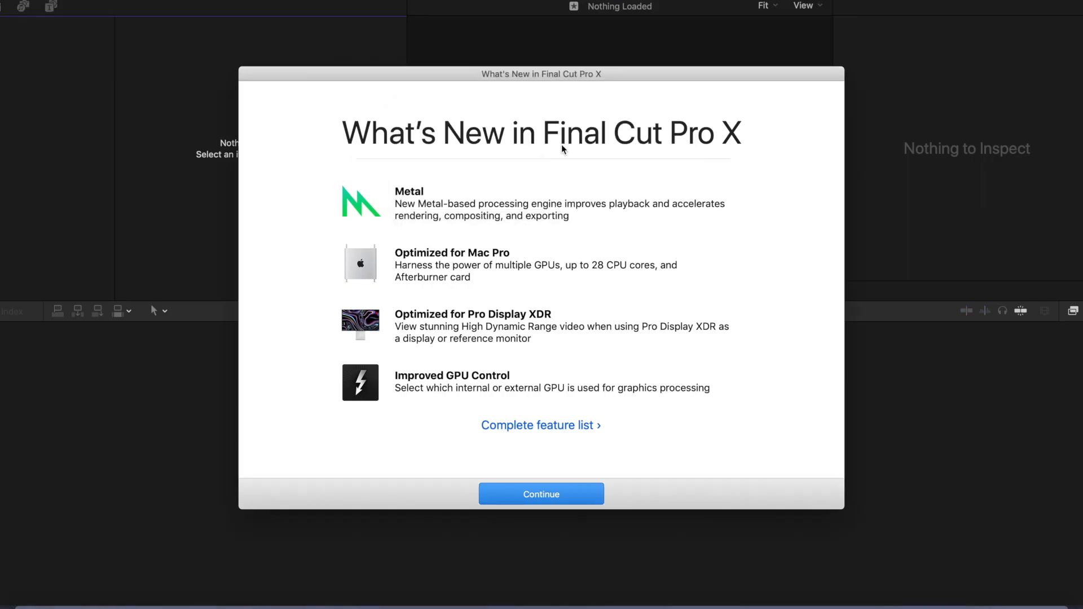
left_click(558, 486)
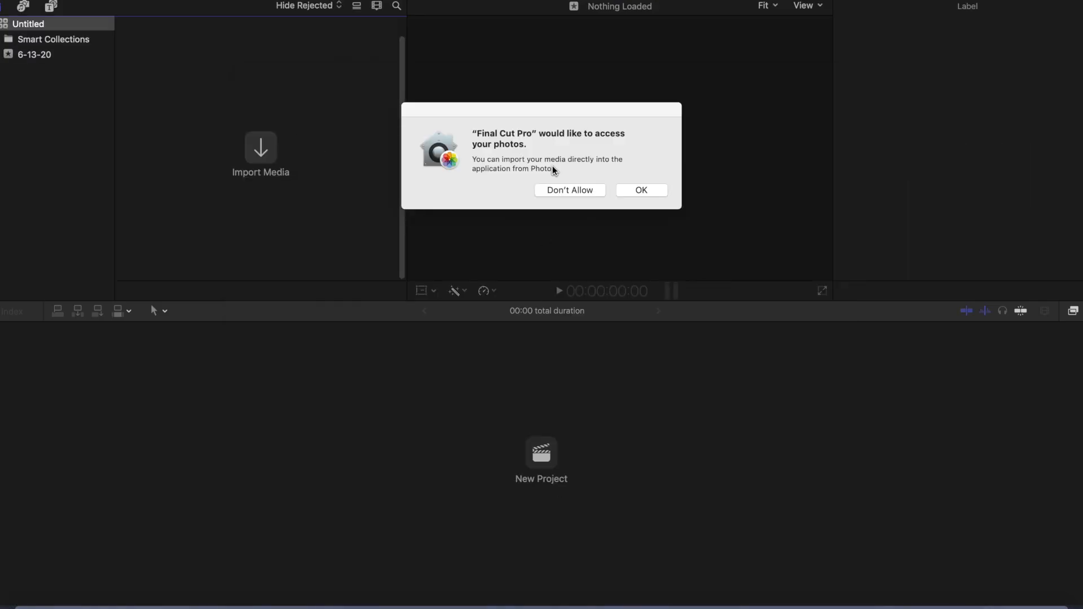
left_click(570, 190)
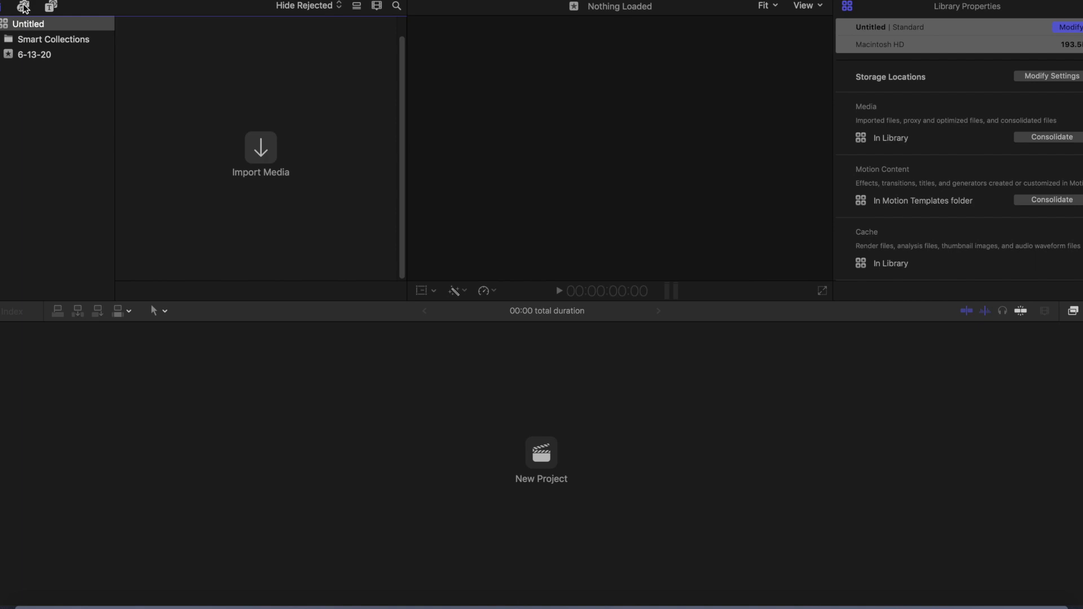
Step: Create a new project named "Clone Effect" in the 6-13-20 event of the Untitled library
right_click(12, 30)
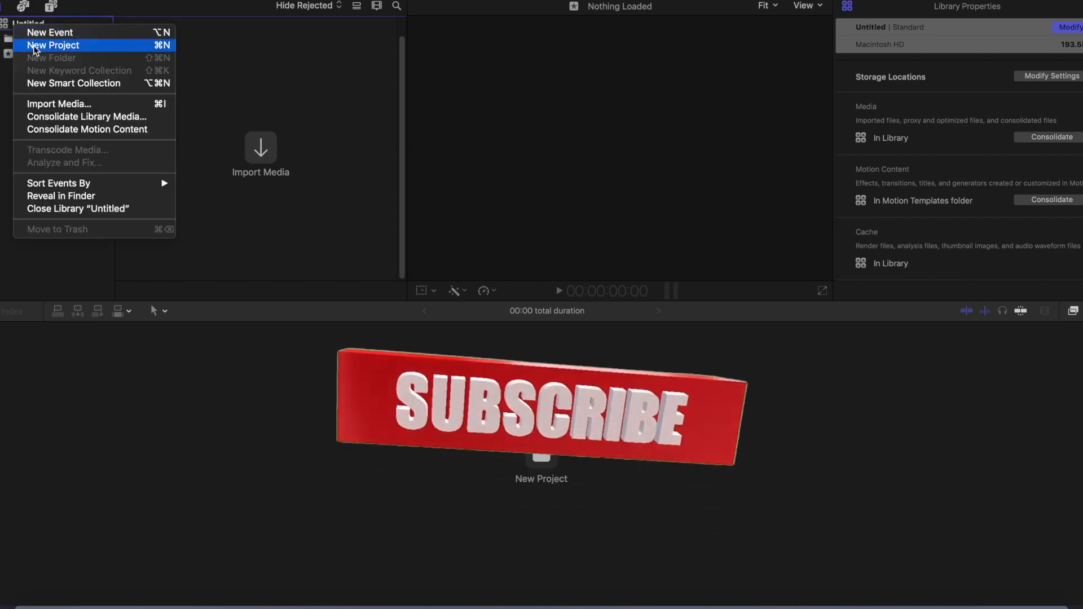
left_click(33, 44)
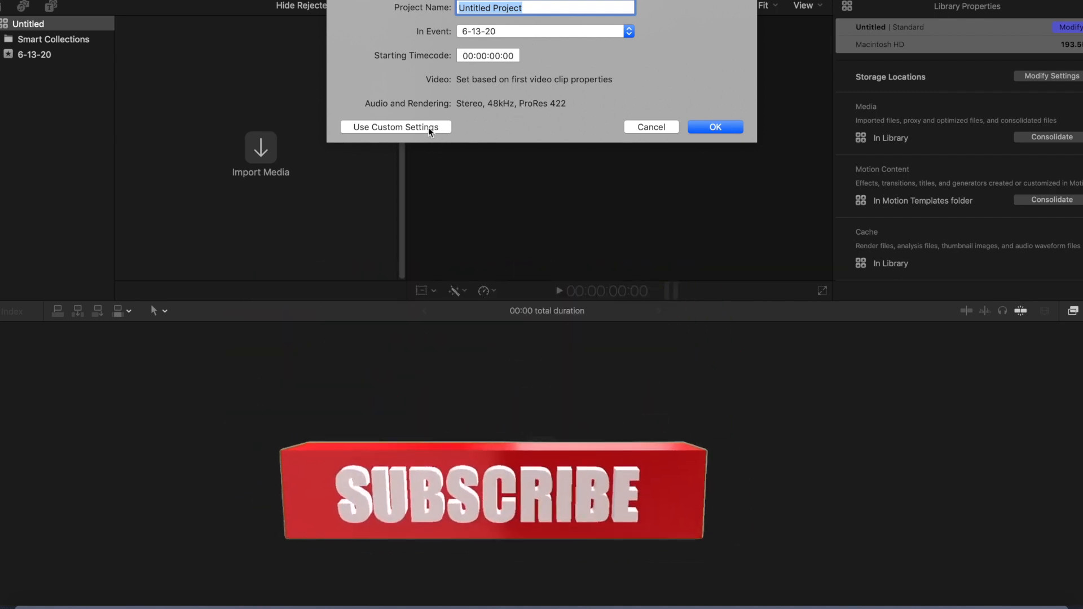
left_click(557, 7)
left_click_drag(558, 7, 227, 8)
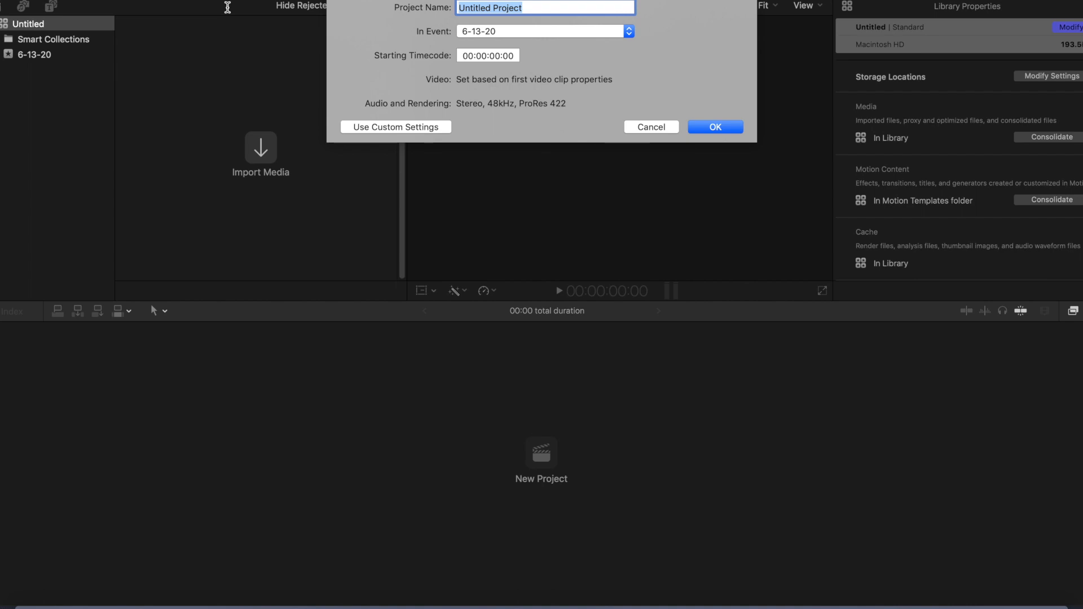
type("Clone Effect")
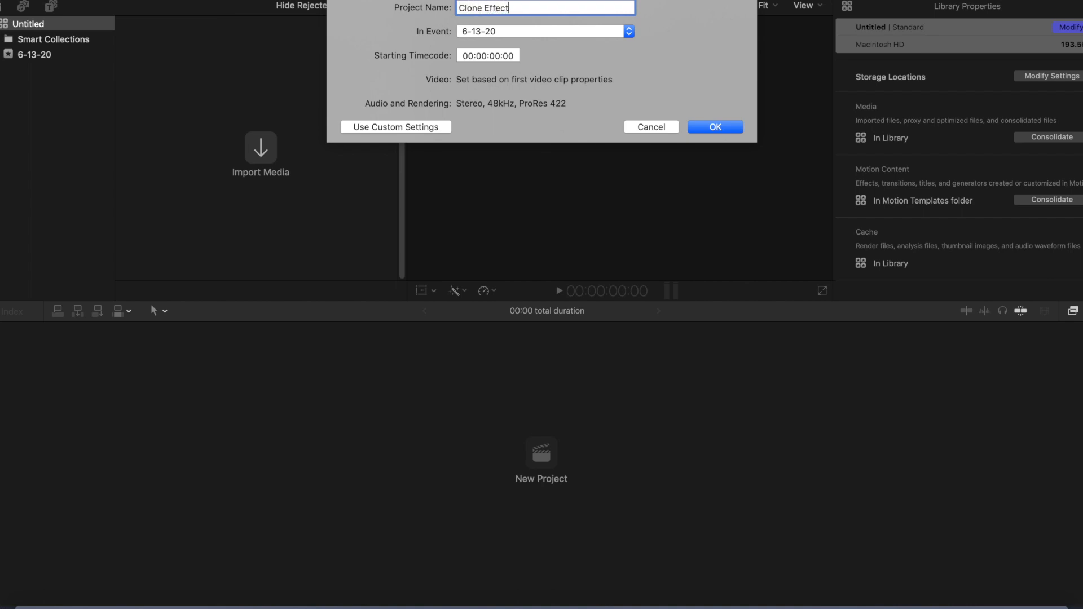
key("Return")
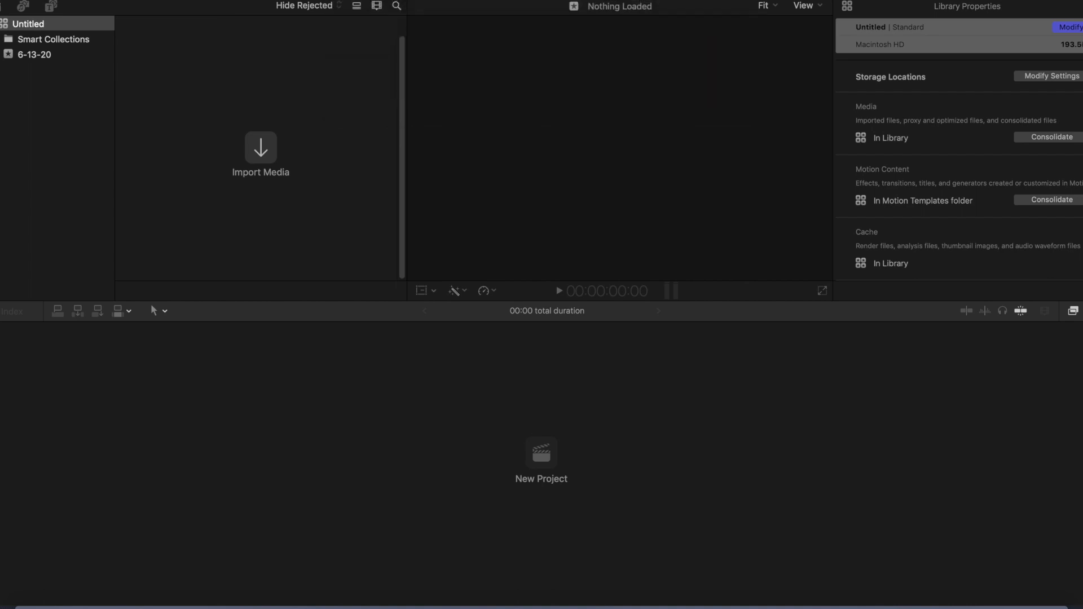
Step: Add IMG_2645 from the Clone Effect folder's RawFootage subfolder to the start of the empty timeline
left_click(184, 374)
left_click(22, 356)
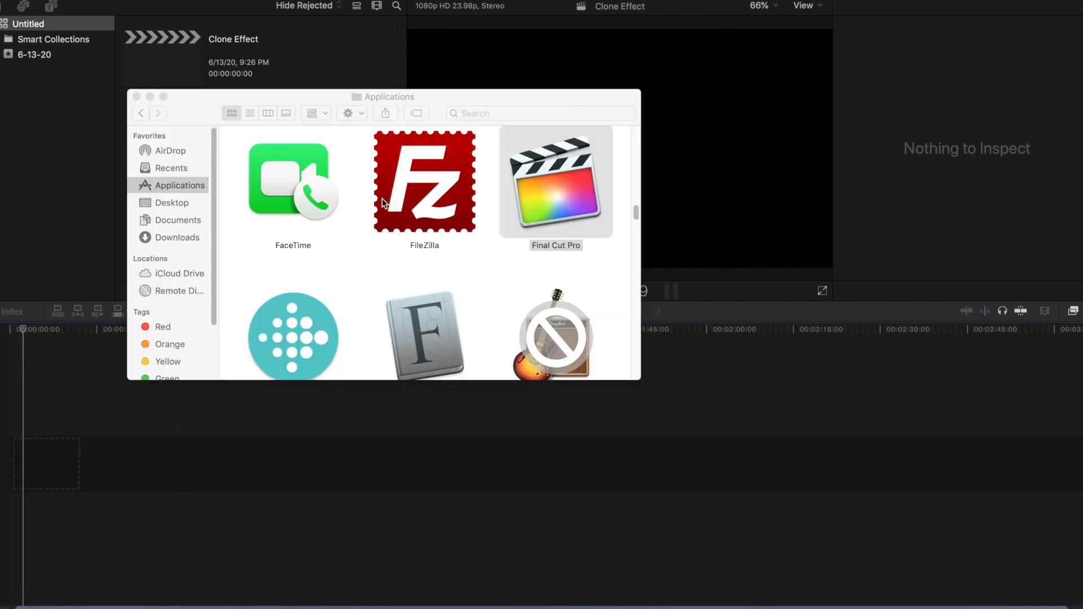
left_click(175, 202)
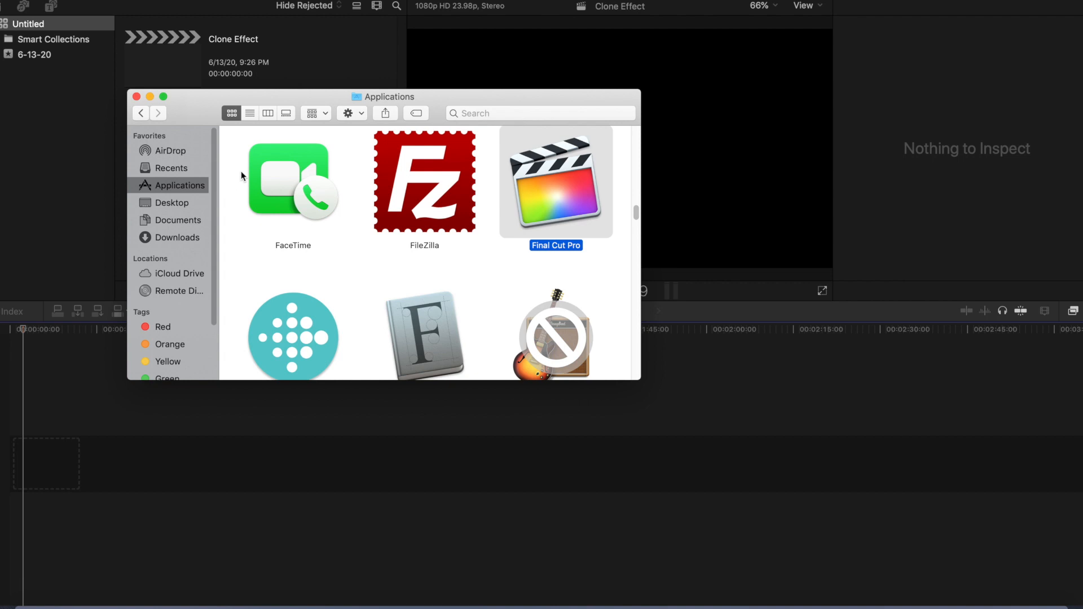
left_click(165, 207)
double_click(260, 159)
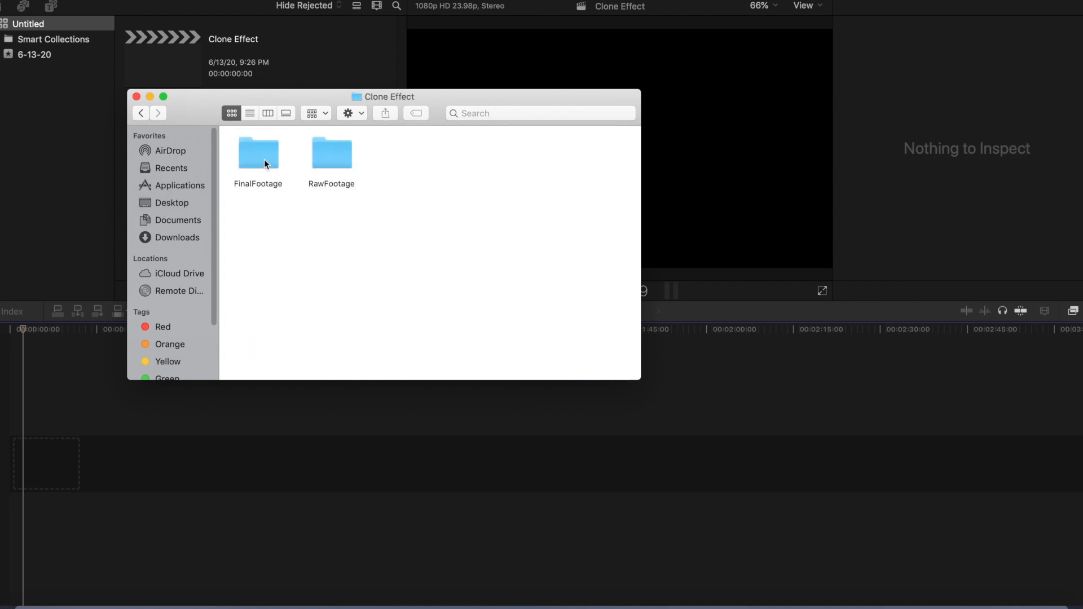
double_click(329, 151)
left_click_drag(259, 152, 54, 484)
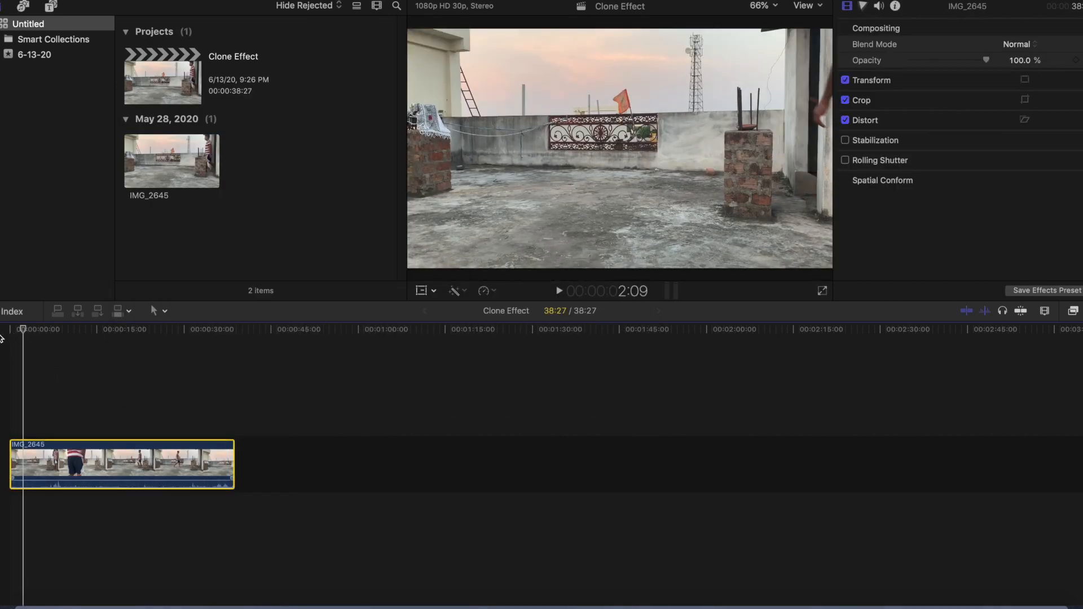
Step: Trim the start of the IMG_2645 timeline clip to 16:23, where the terrace is empty
left_click_drag(20, 331, 7, 338)
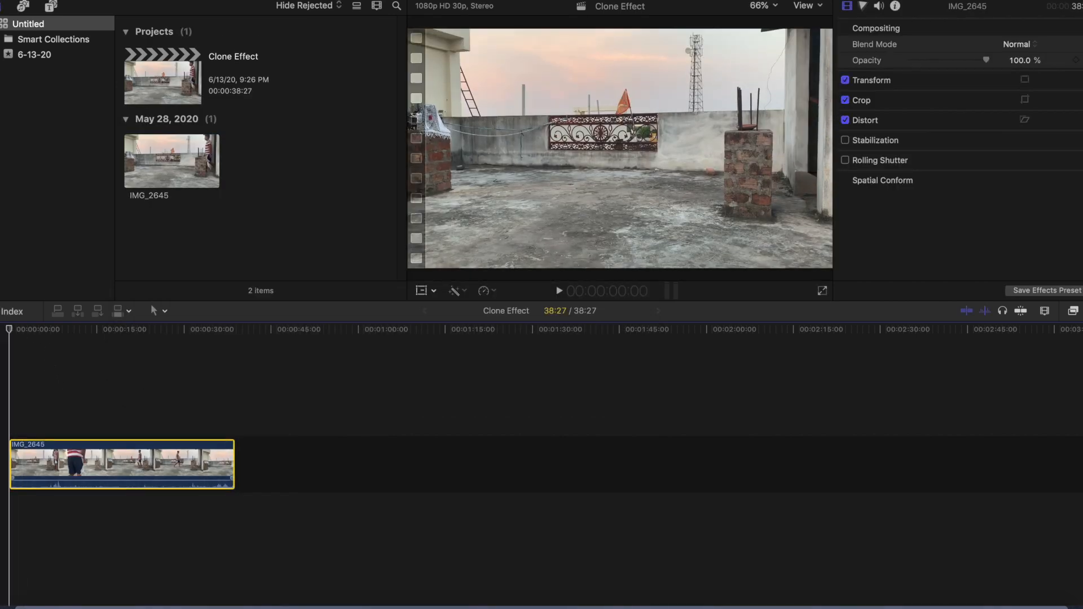
left_click(48, 376)
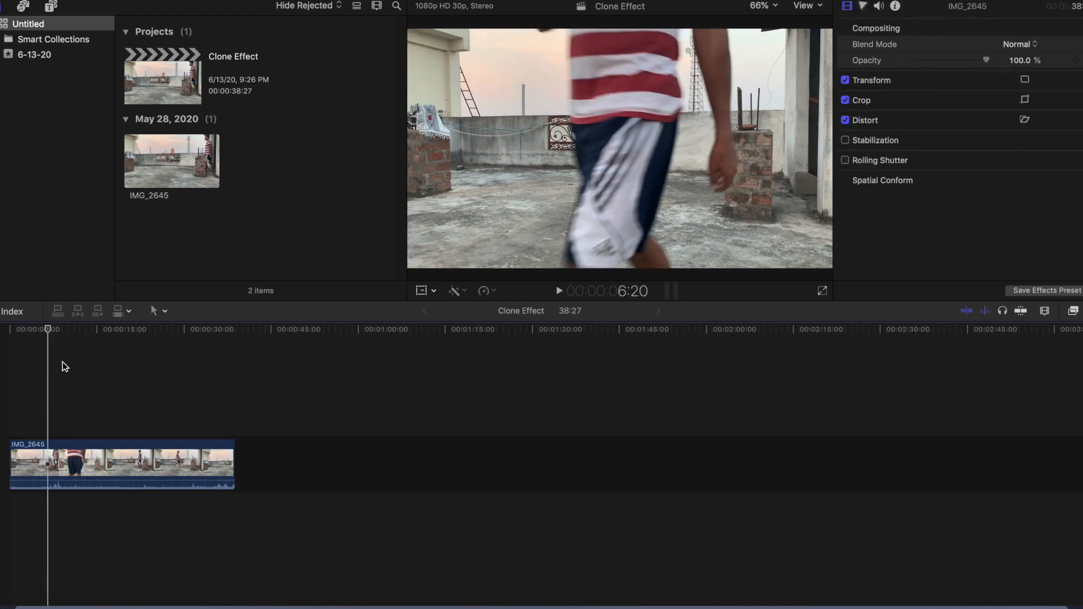
left_click_drag(51, 335, 107, 354)
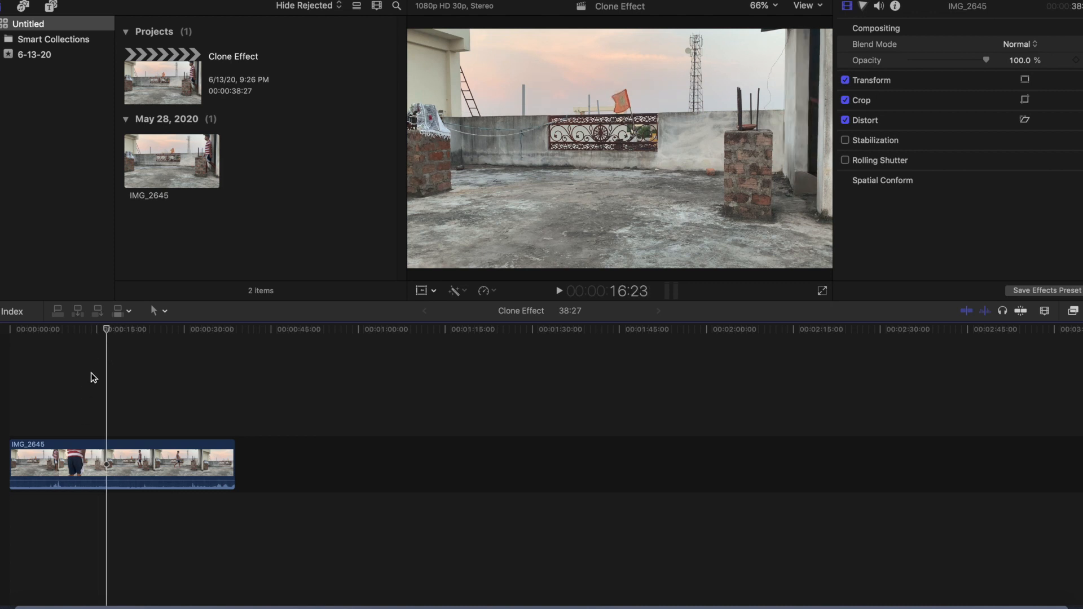
left_click(114, 453)
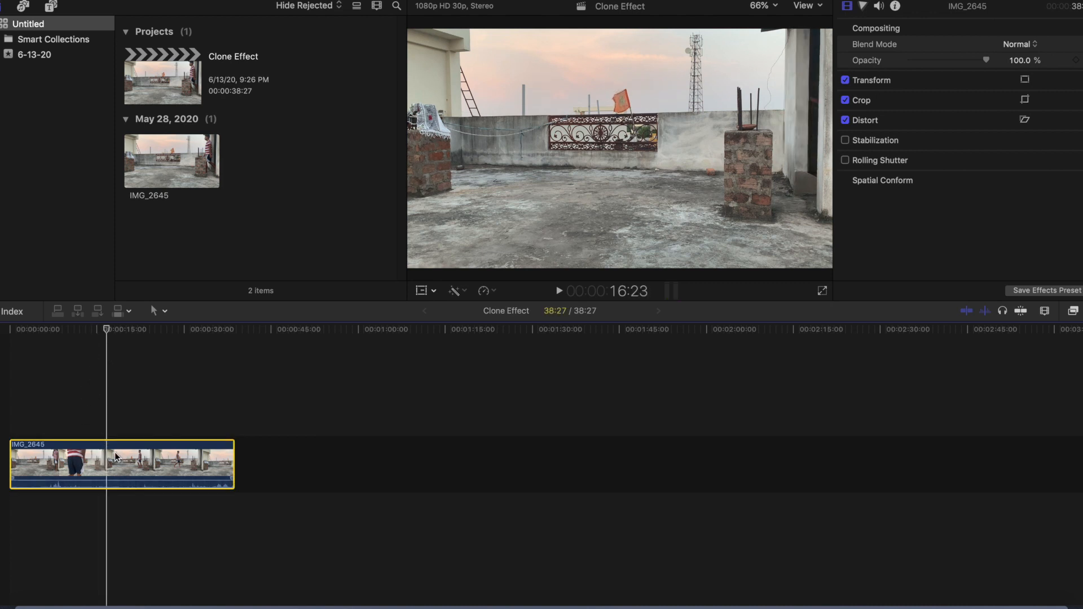
key("alt+bracketleft")
Step: Trim the end of the timeline clip to 14:24, after the person has left the frame
key("space")
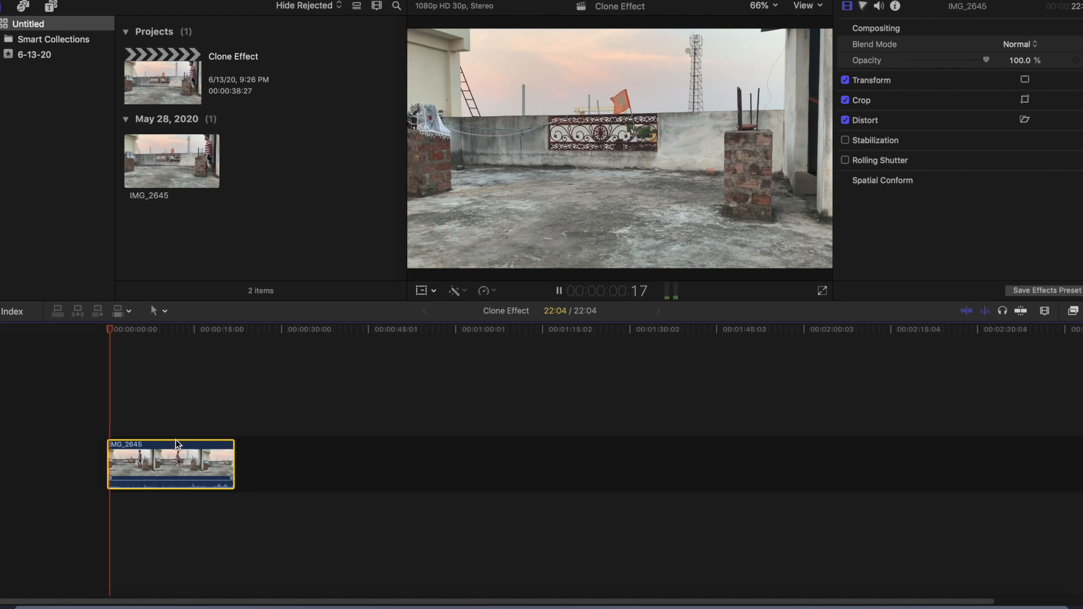
left_click_drag(125, 332, 191, 341)
key("space")
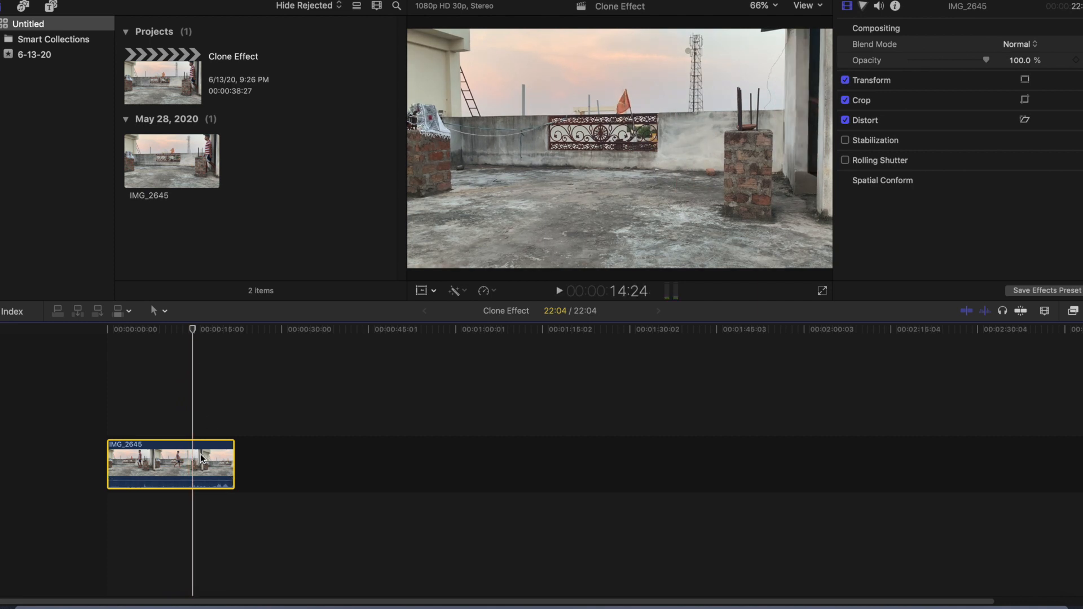
key("alt+bracketright")
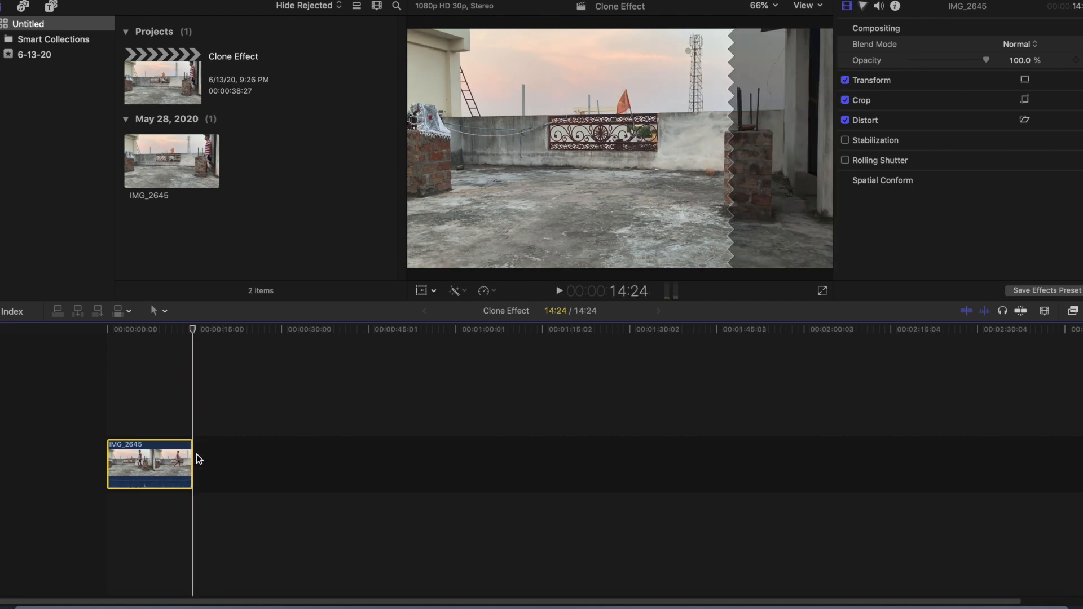
Step: Duplicate the trimmed clip twice, placing one copy on a layer above it and the other directly after it
left_click_drag(194, 329, 104, 347)
scroll(152, 390, "right", 5)
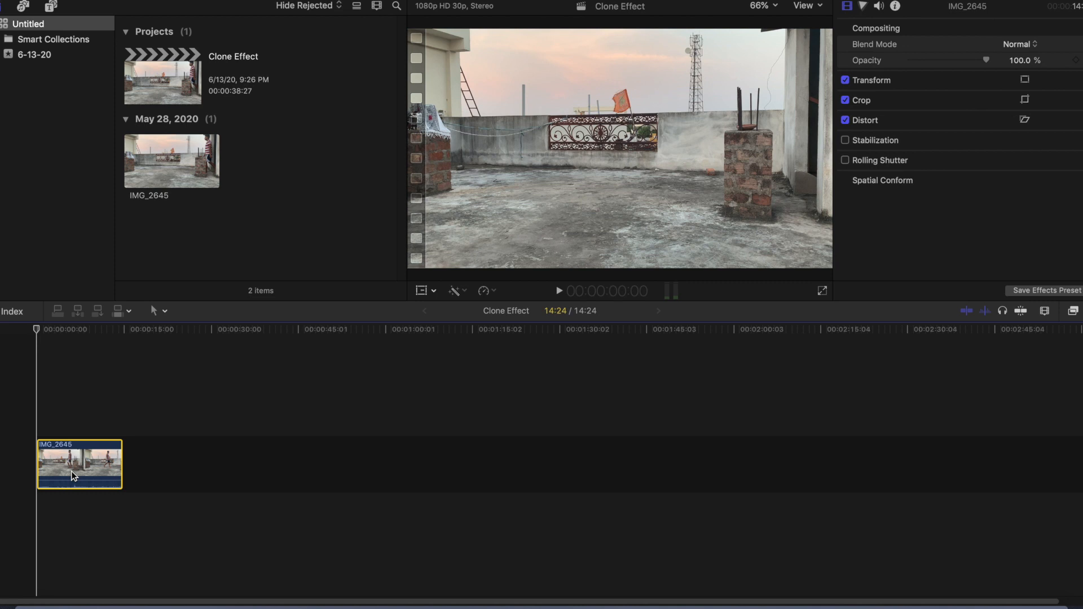
left_click_drag(73, 476, 249, 478)
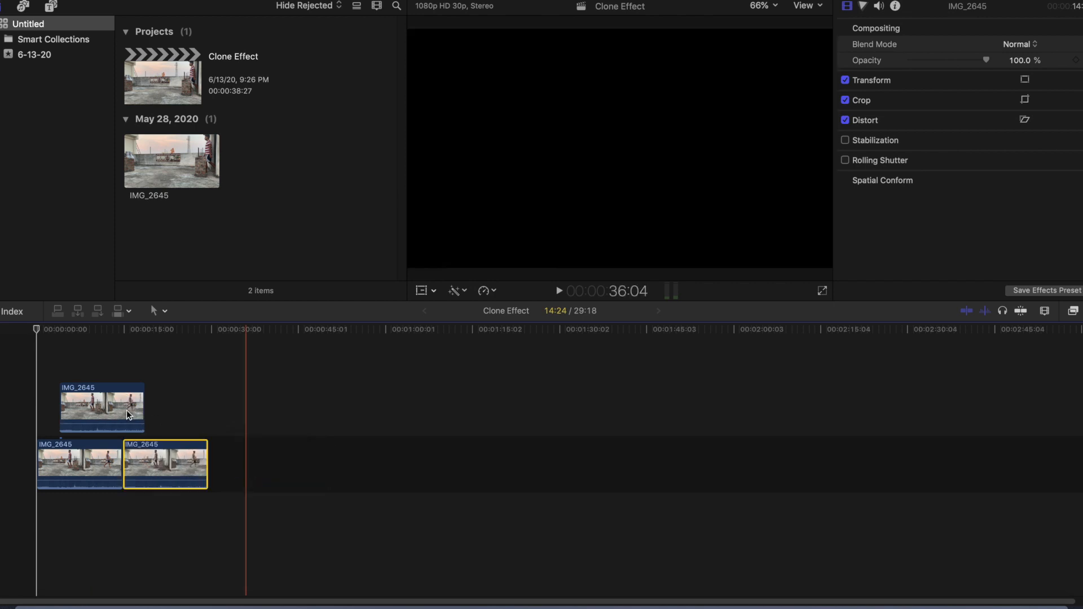
Step: Preview the overlap and shift the upper copy of IMG_2645 so it starts at about 6 seconds
left_click(78, 373)
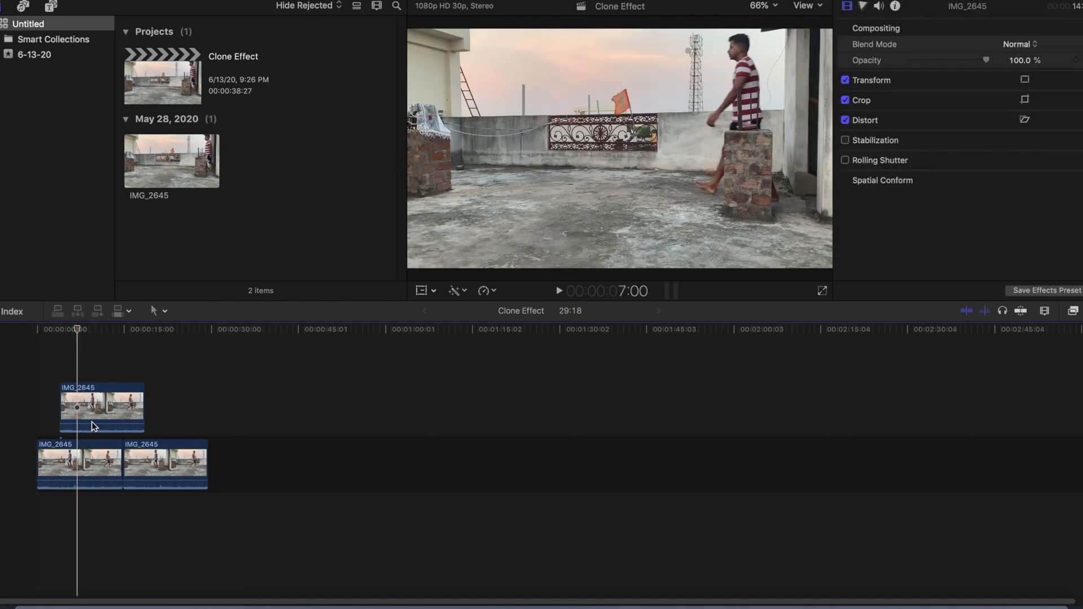
left_click(94, 422)
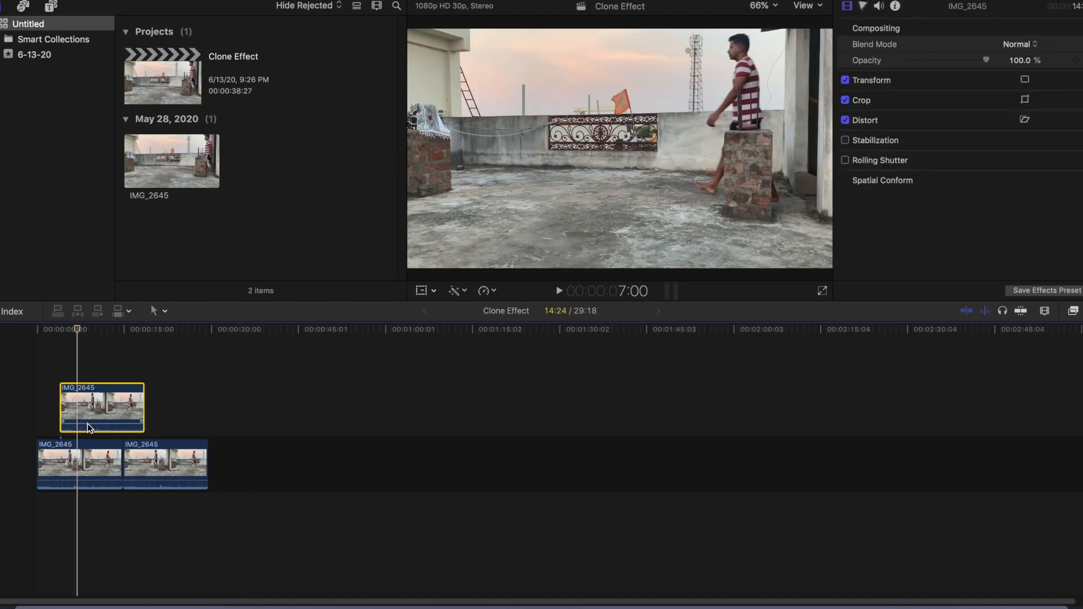
left_click(48, 368)
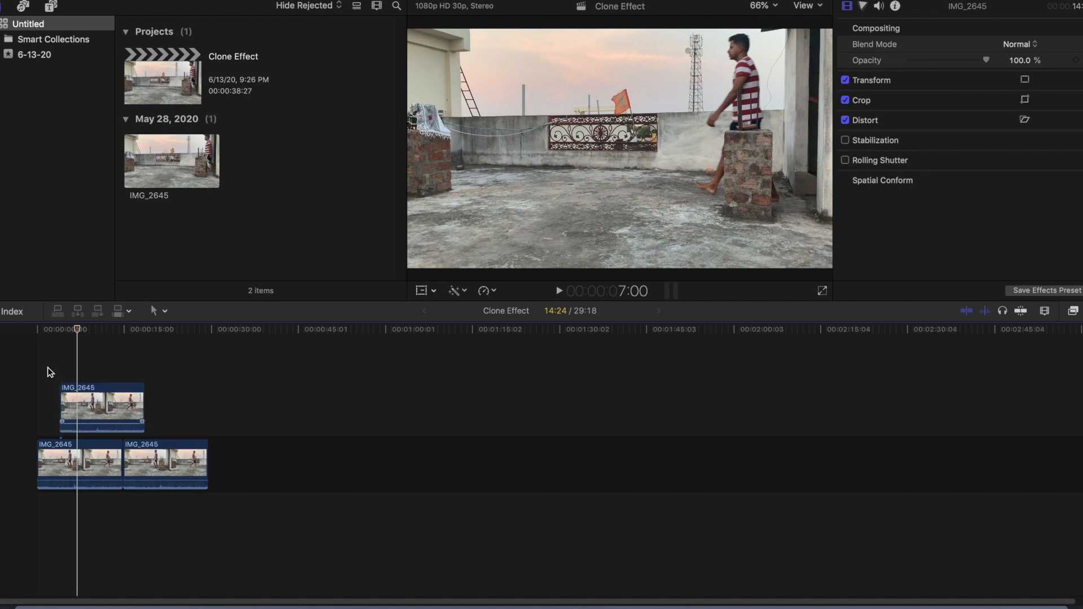
key("space")
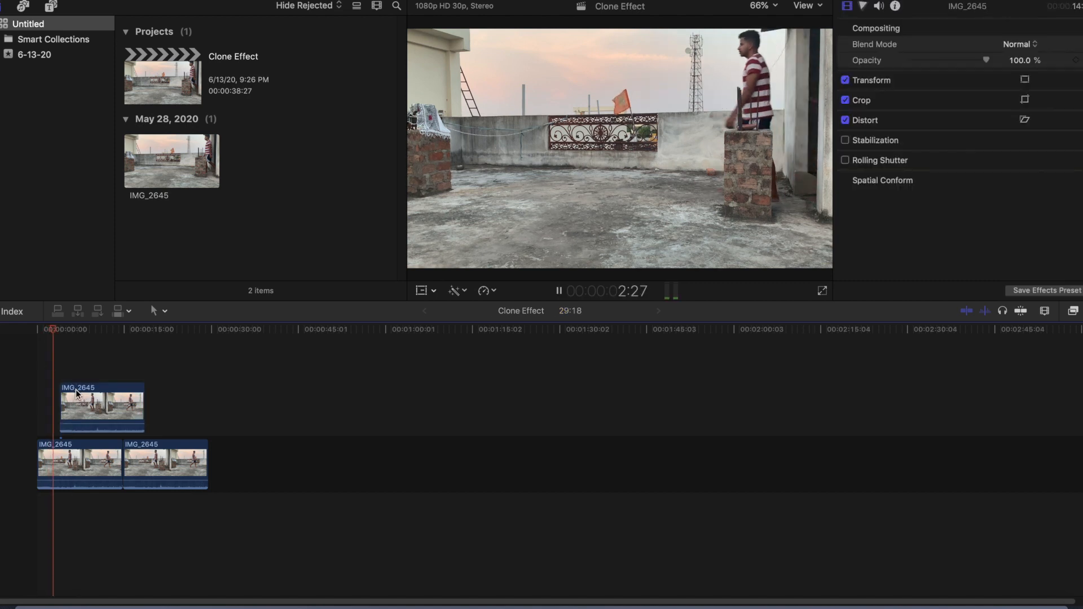
left_click(40, 356)
left_click_drag(42, 333, 21, 332)
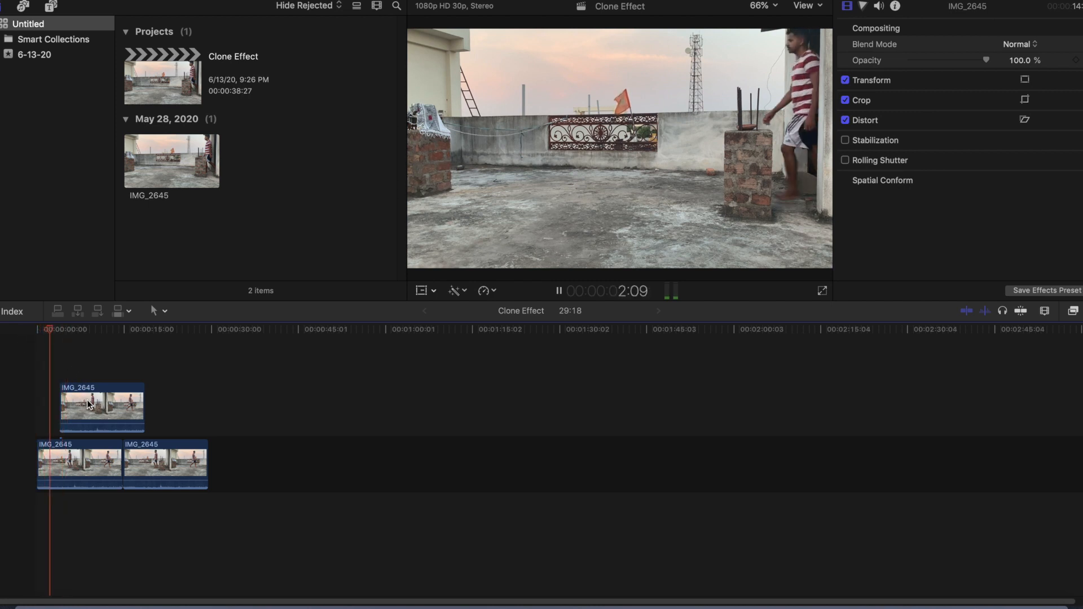
left_click_drag(94, 405, 101, 405)
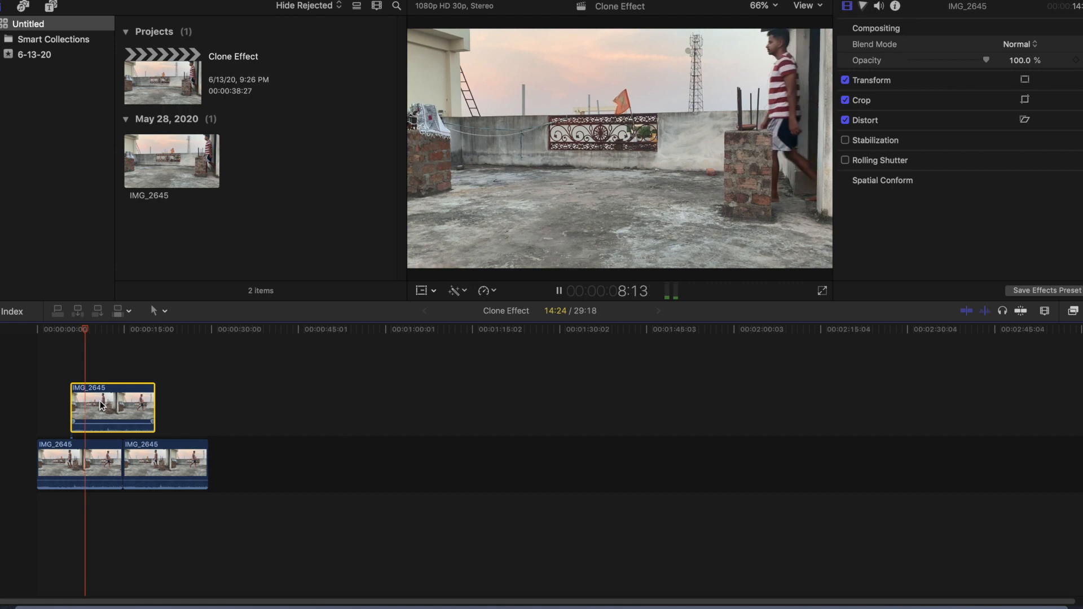
Step: Find the Shape Mask effect and apply it to the upper IMG_2645 clip, with the playhead at 8:17
key("space")
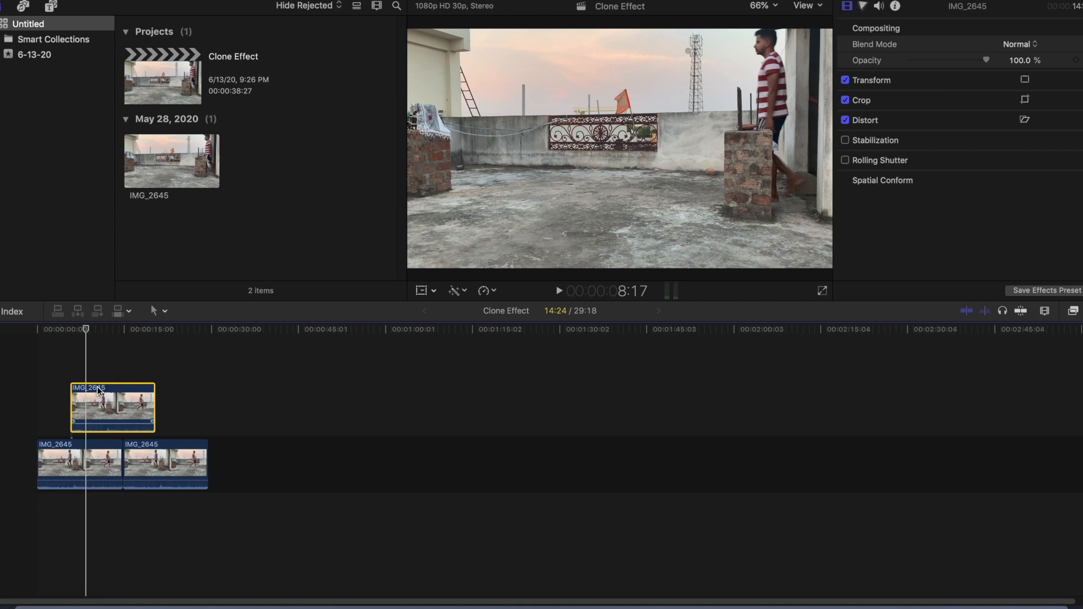
left_click(1072, 312)
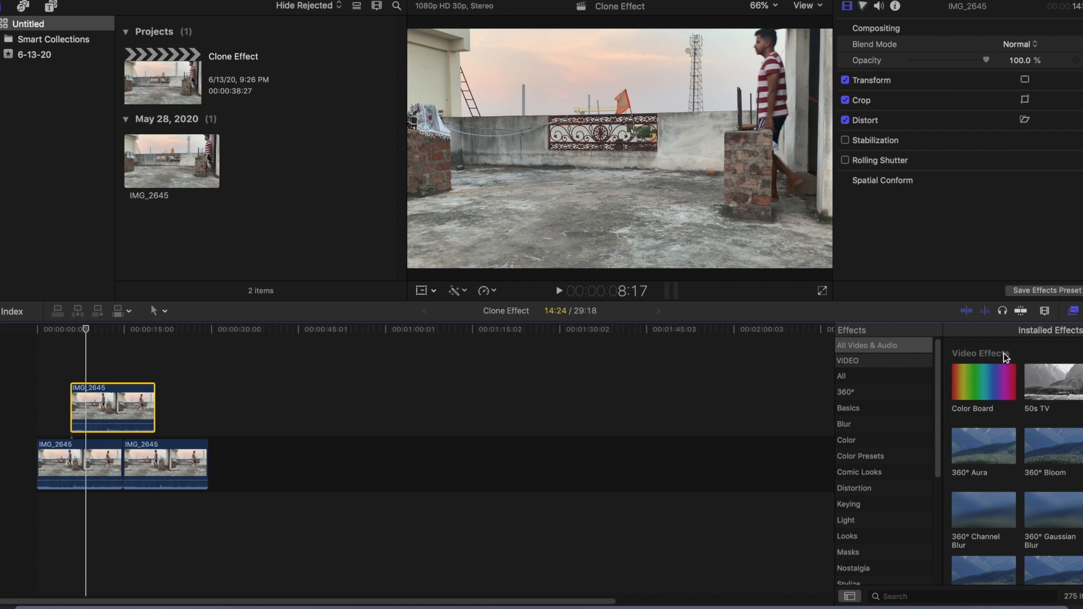
left_click(890, 596)
type("Mask")
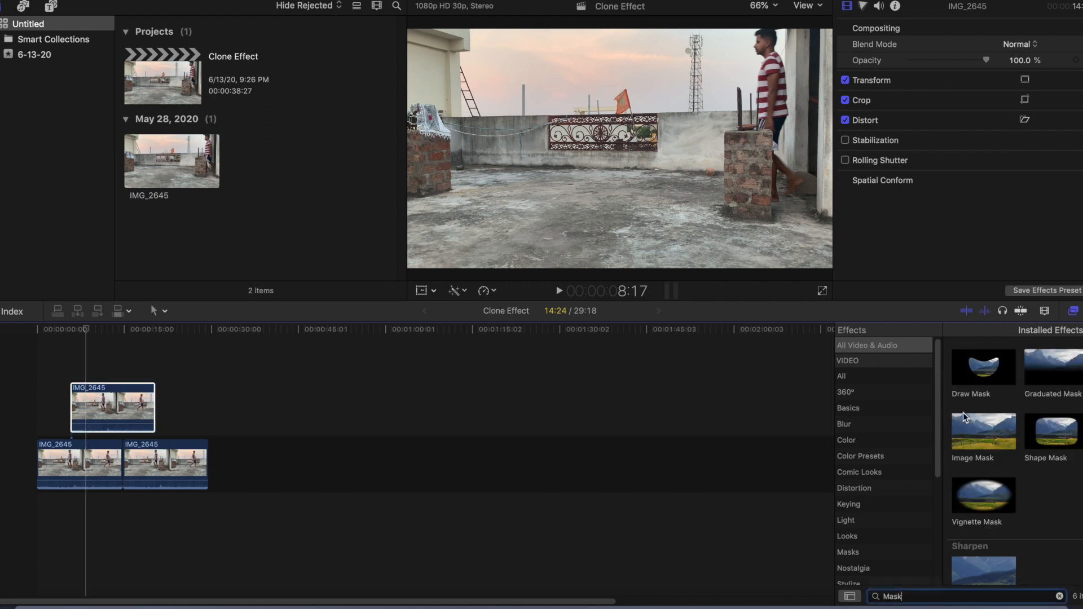
left_click_drag(1039, 437, 125, 411)
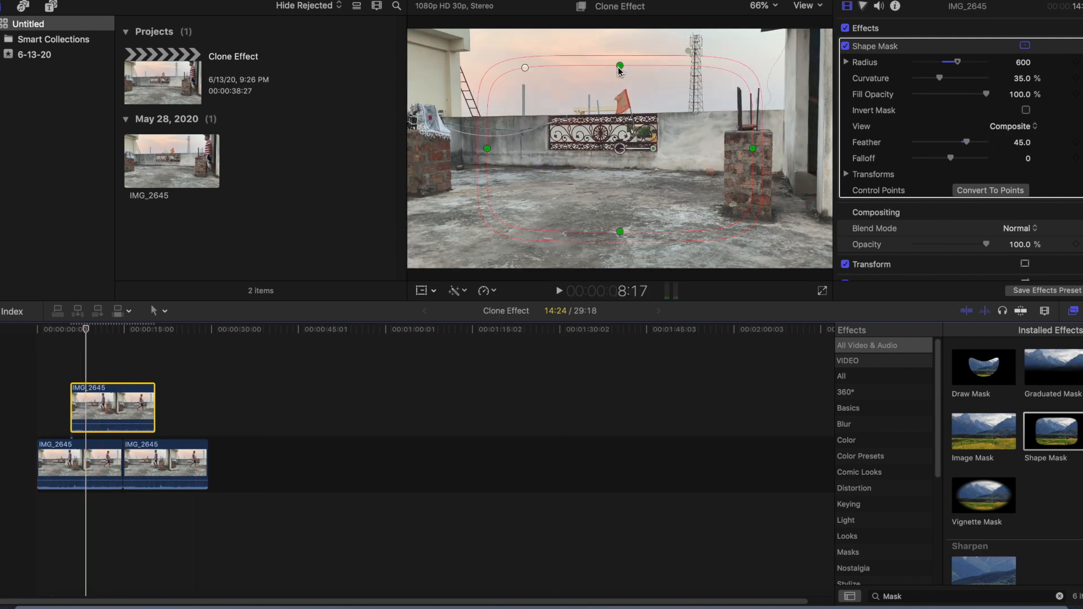
Step: Stretch the shape mask beyond the full frame height, place it over the entering person near the doorway, and narrow it slightly
left_click_drag(619, 67, 622, 20)
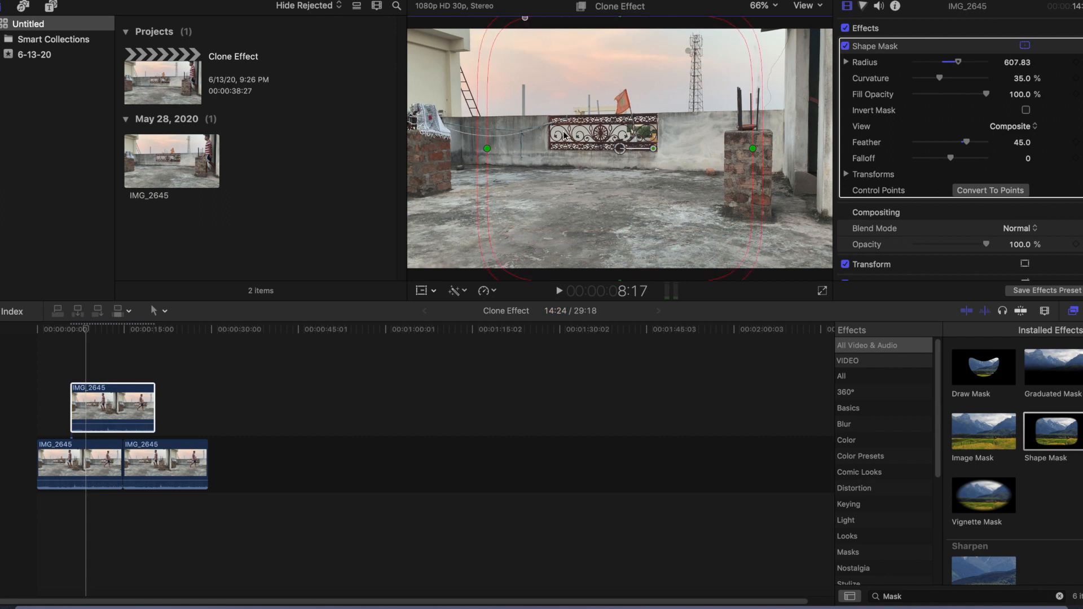
left_click_drag(509, 150, 554, 153)
left_click_drag(621, 148, 778, 131)
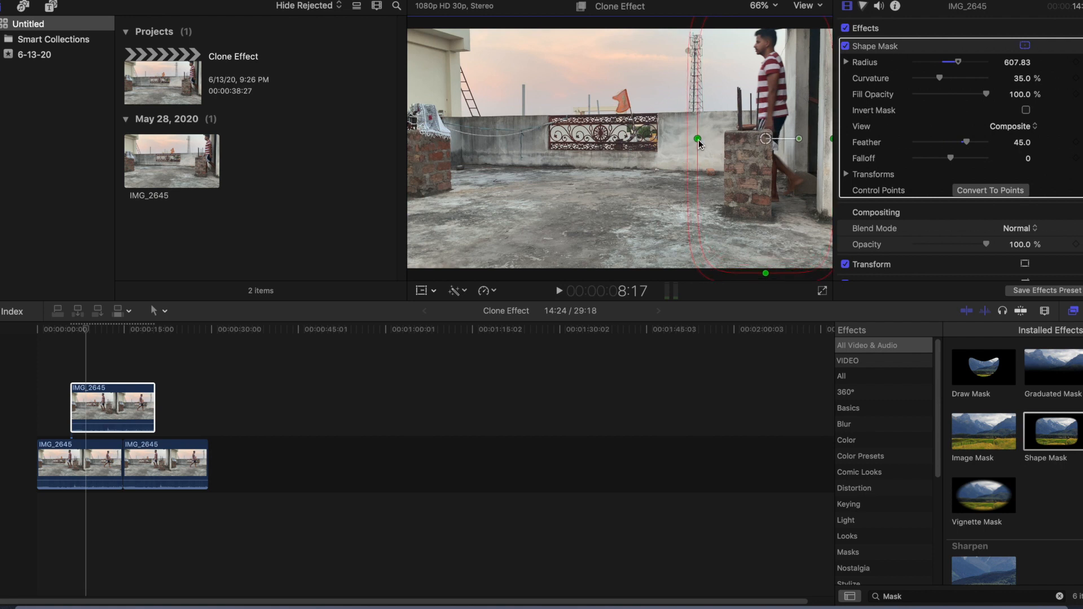
left_click_drag(698, 140, 712, 136)
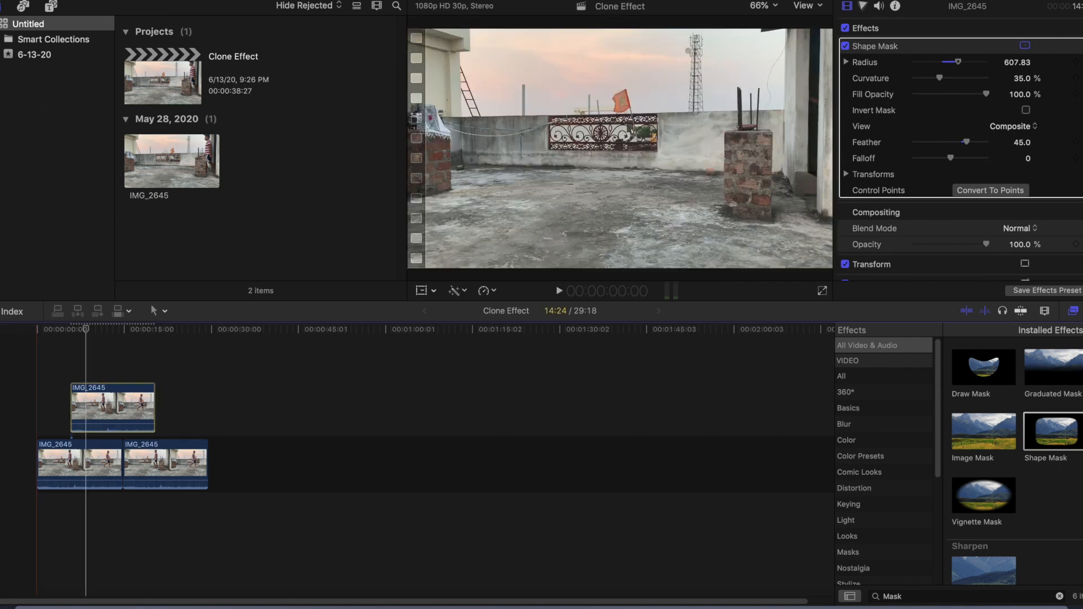
Step: Play up to 8:10 and start keyframing the shape mask's position there at X 658.1 px, Y 44.6 px
left_click(62, 369)
key("space")
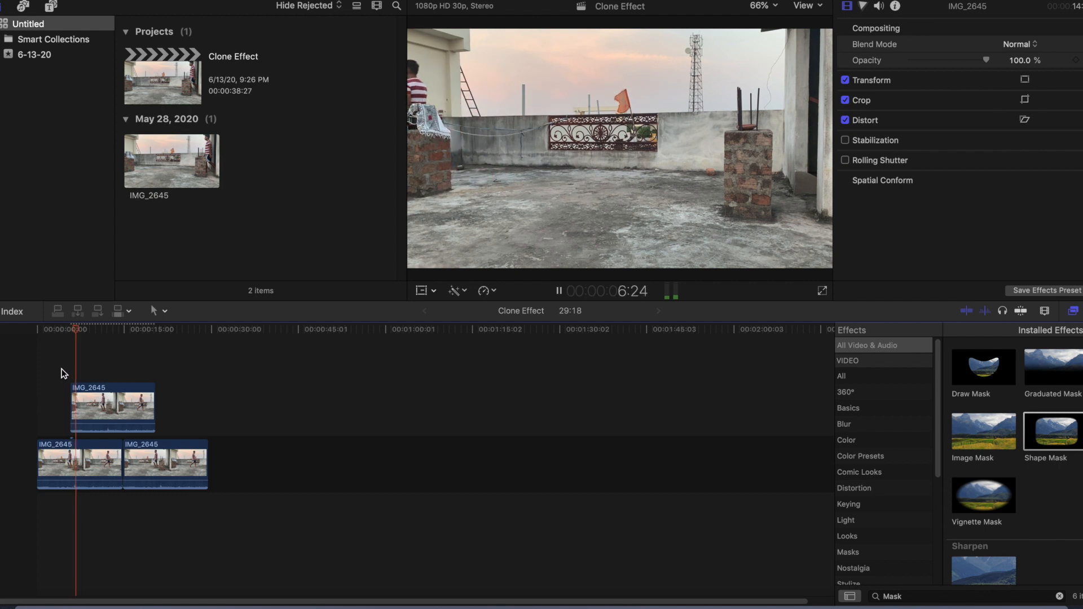
key("space")
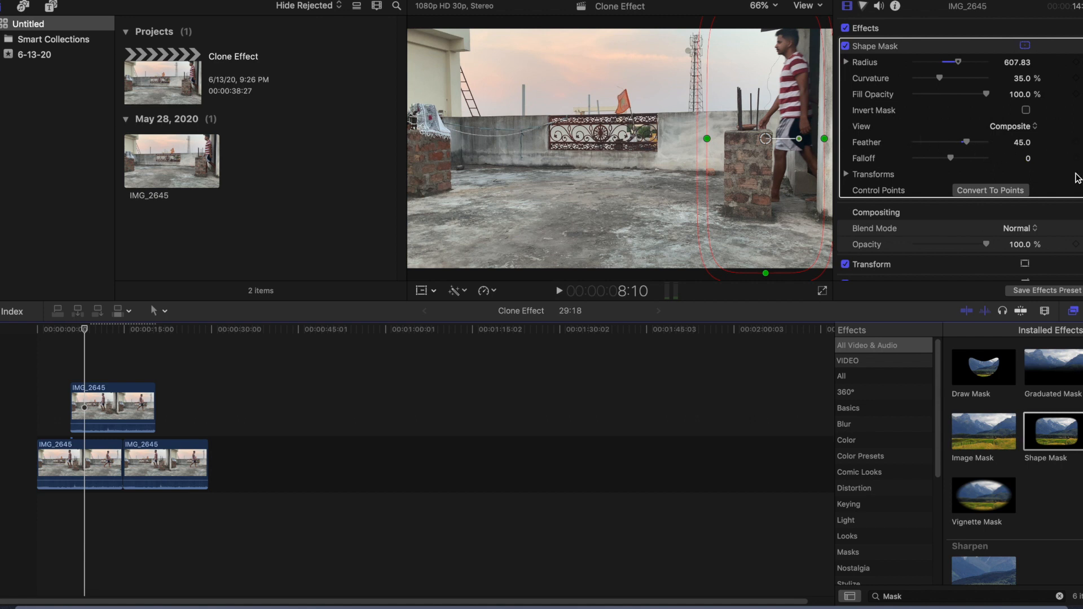
left_click(850, 175)
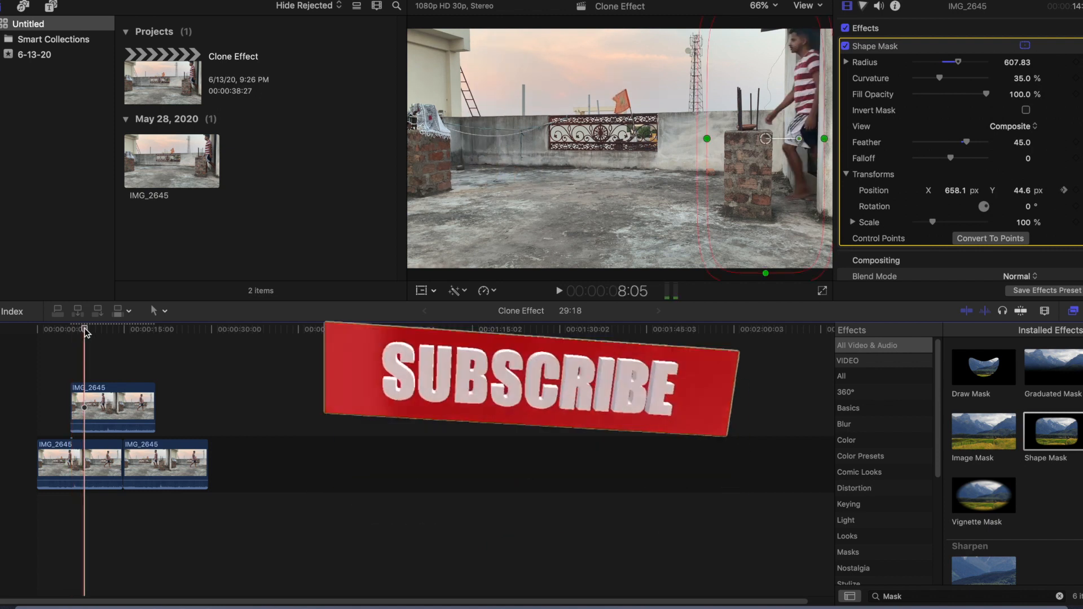
Step: Keyframe the mask to follow the person, at X 439.2, Y 65.4 px for 8:23 and X 168.7, Y 61.4 px for 9:10
left_click_drag(85, 328, 87, 328)
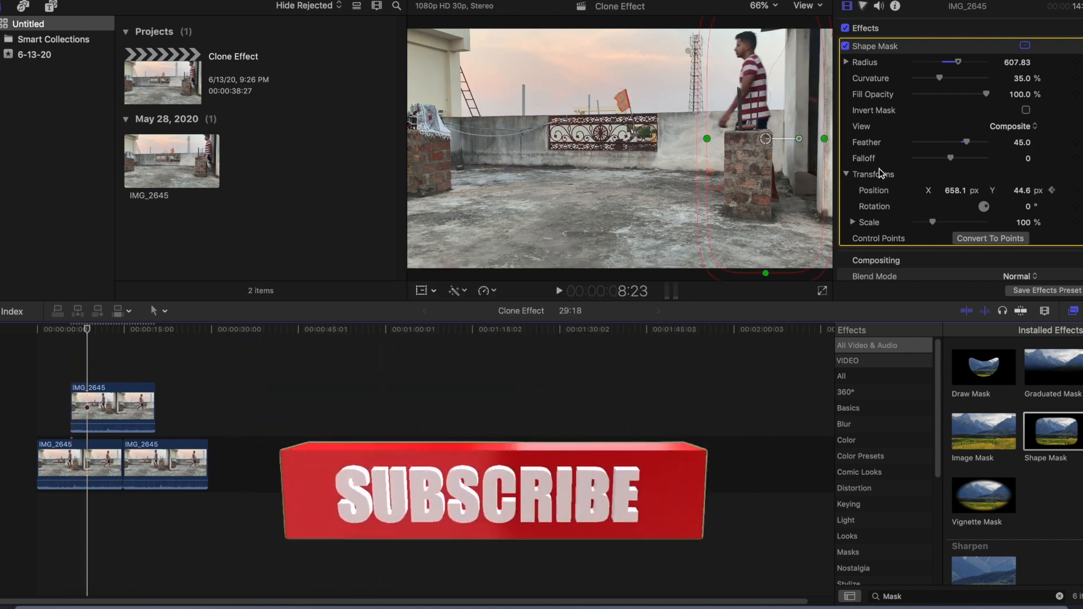
left_click_drag(765, 145, 716, 141)
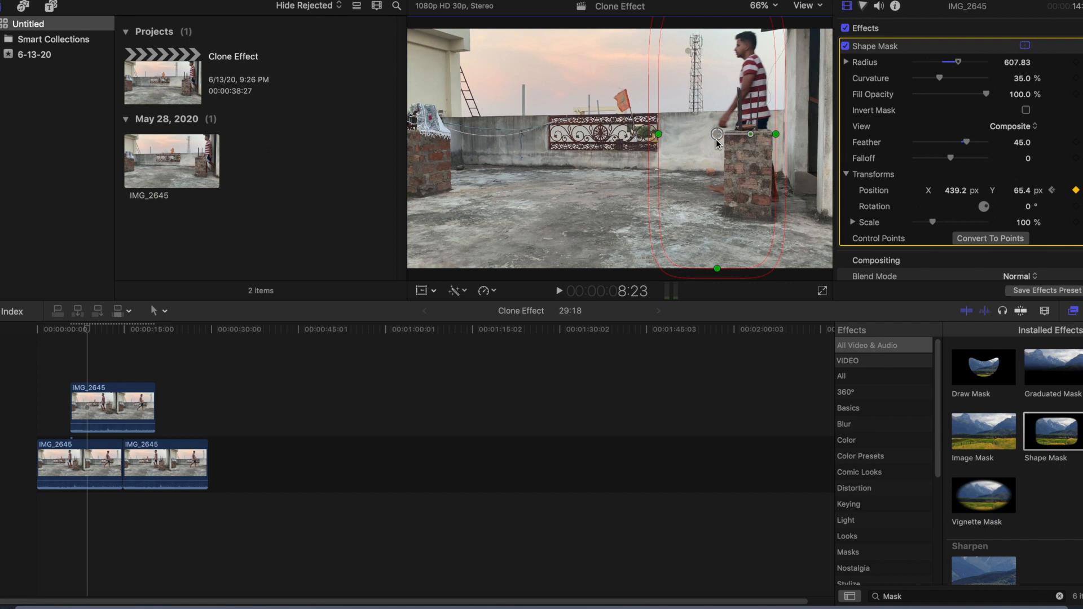
key("space")
left_click_drag(717, 140, 659, 137)
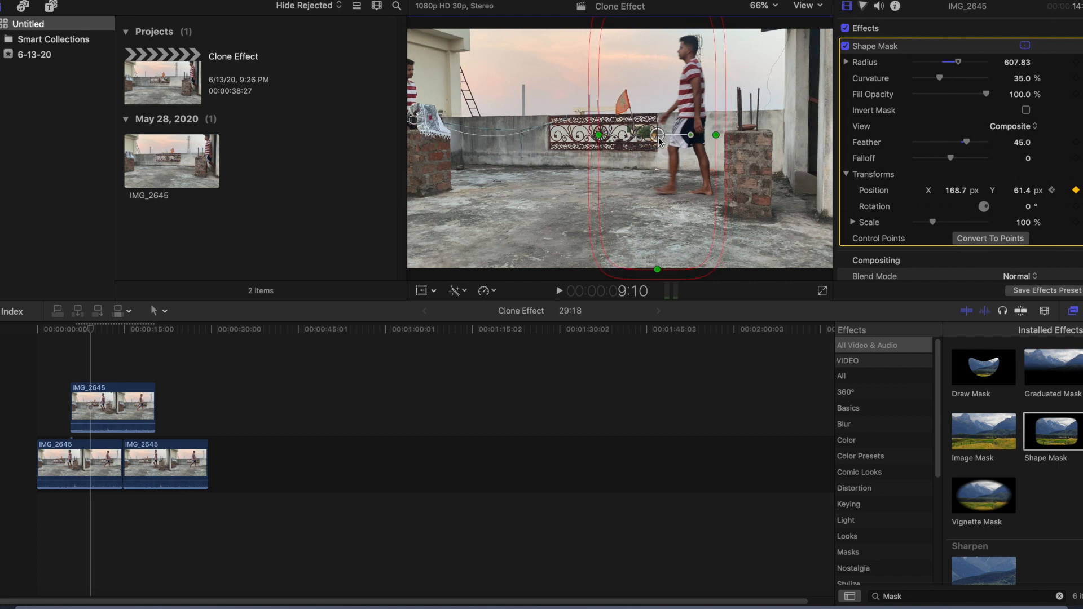
Step: Keyframe the mask position at X -59.8, Y 54.0 px around 9:25 and at X -344.7, Y 50.1 px for 10:13
key("space")
key("space")
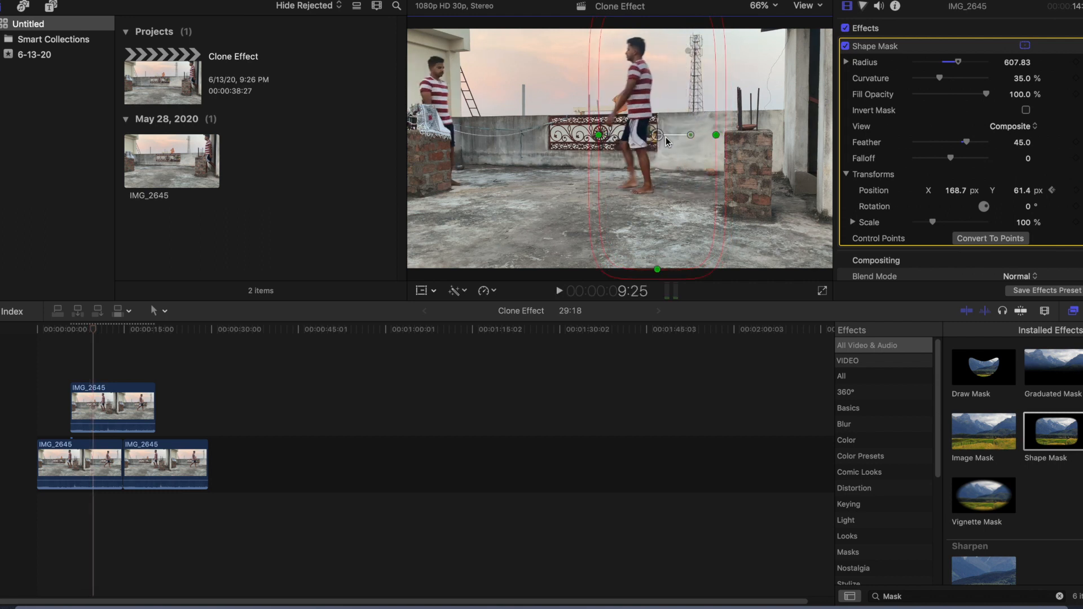
left_click_drag(660, 138, 609, 140)
key("space")
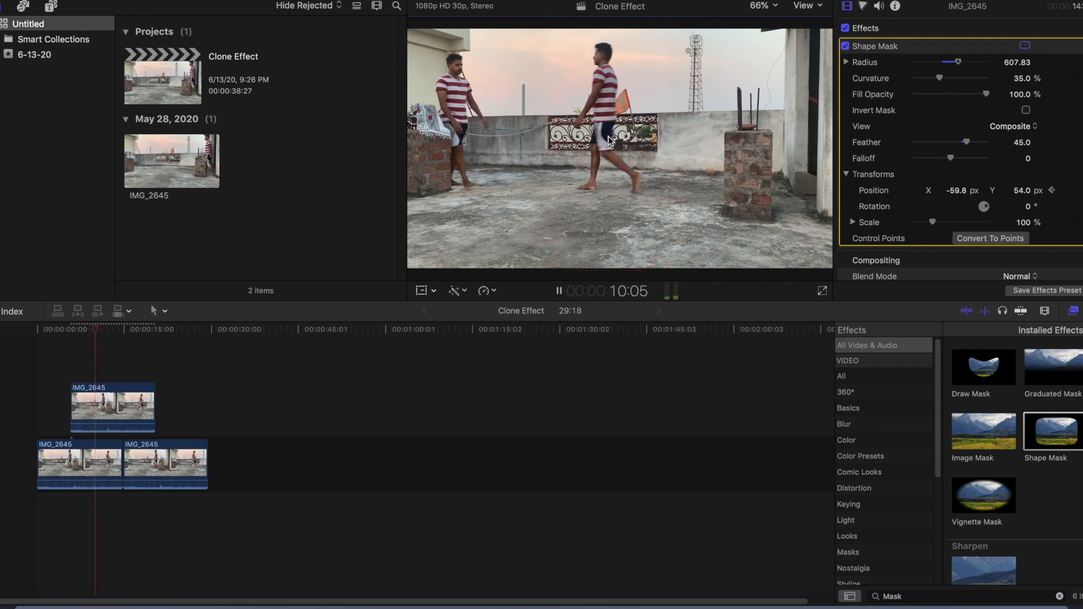
left_click_drag(614, 141, 551, 142)
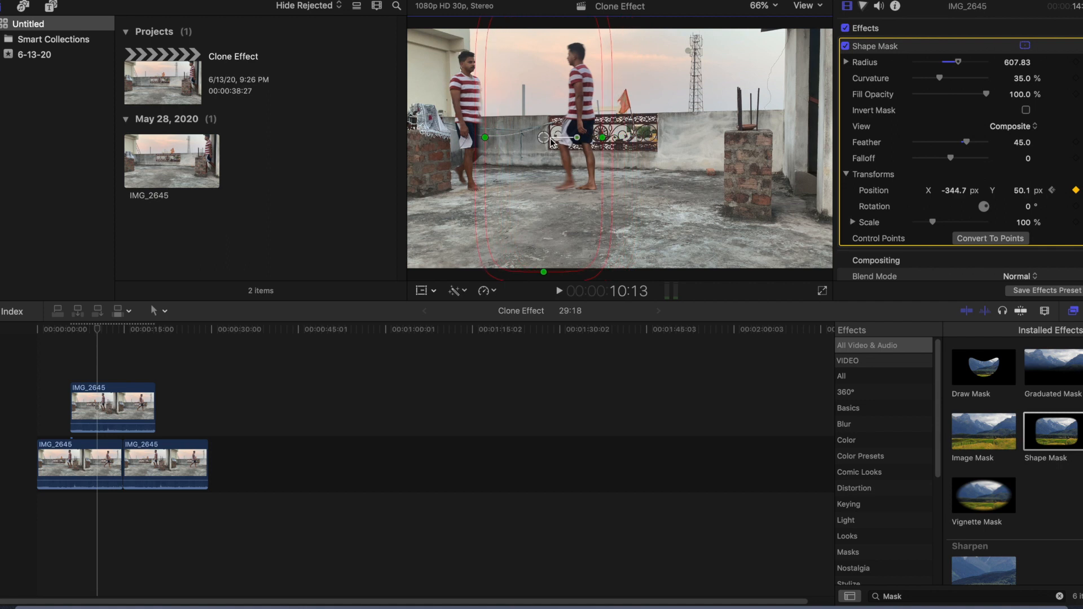
Step: Advance the playback in short stretches, keyframing the mask over the person near the brick pillar at X -857.7, Y 53.6 px
key("space")
left_click_drag(547, 141, 433, 137)
key("space")
key("space")
key("space")
key("space")
key("space")
key("space")
key("space")
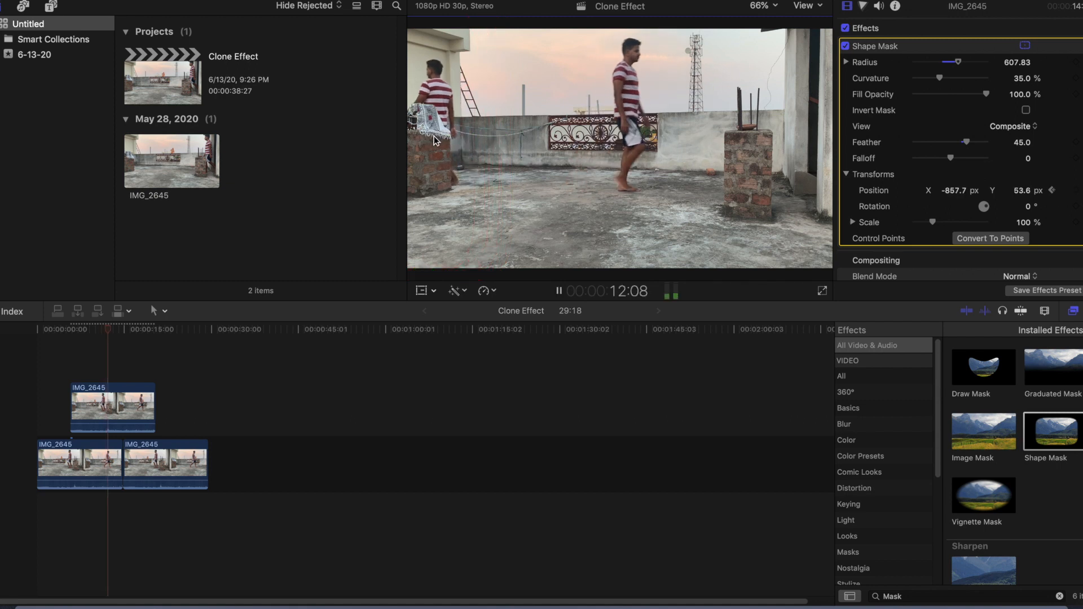
Step: Keyframe the mask at X -881.1 px for 12:11 and X -885.5 px for 12:24, finishing off-frame at X -1097.9, Y 65.9 px
key("space")
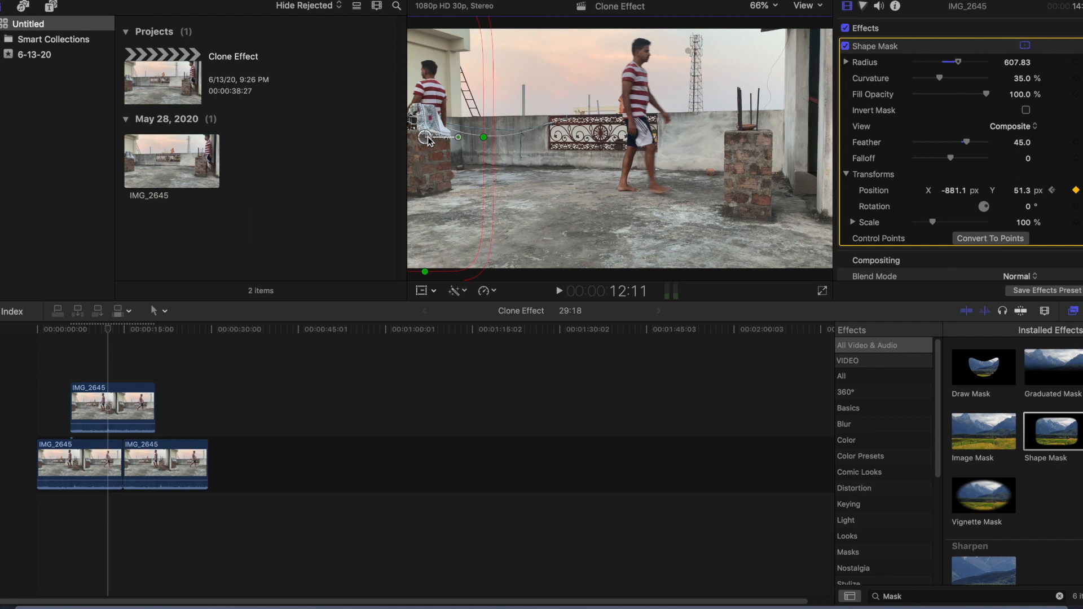
key("space")
key("space")
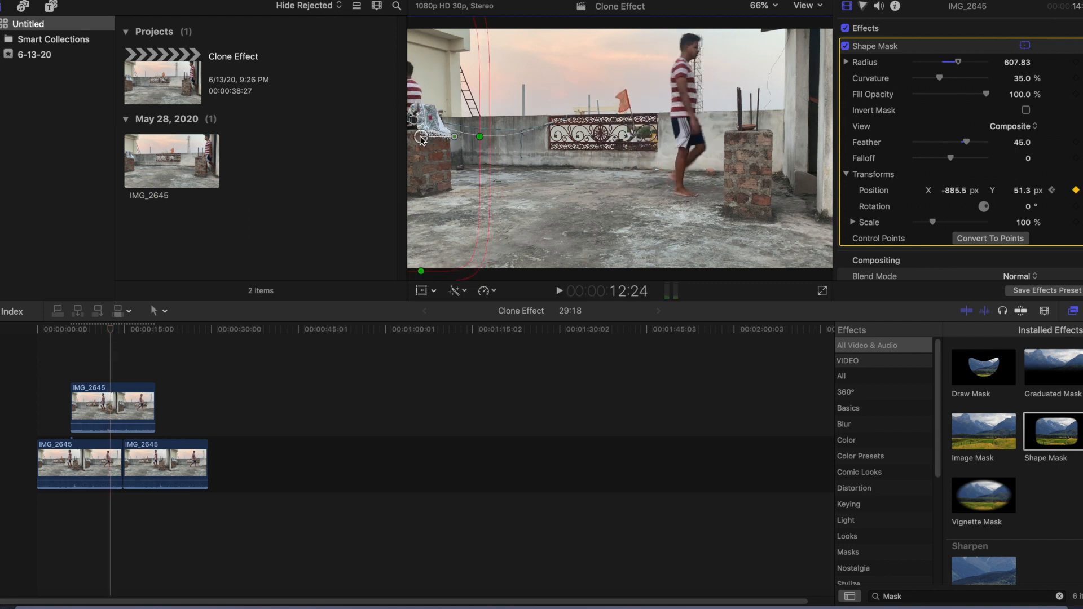
key("space")
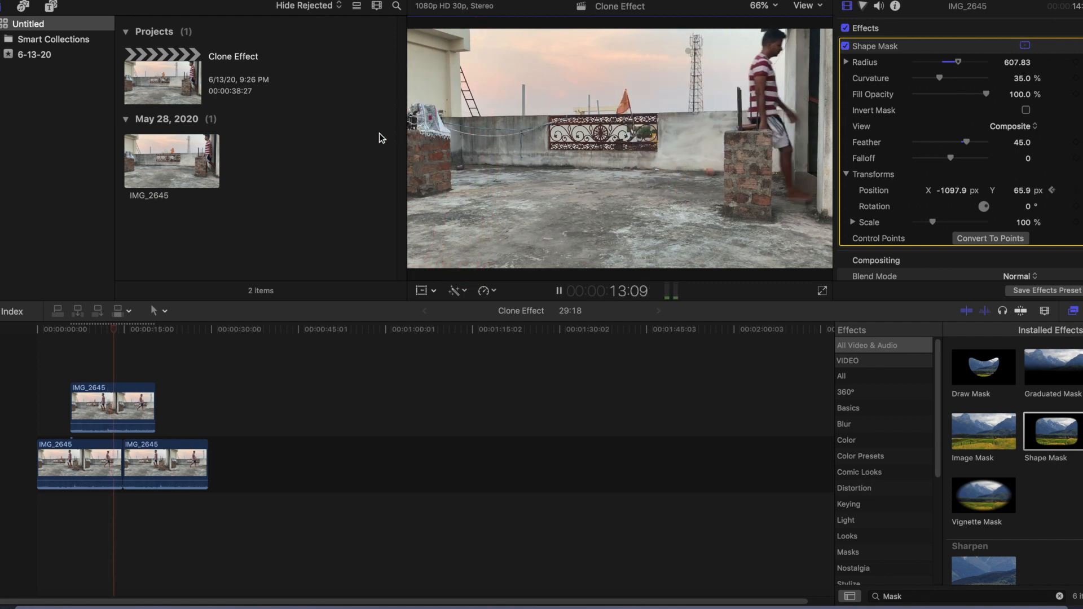
key("space")
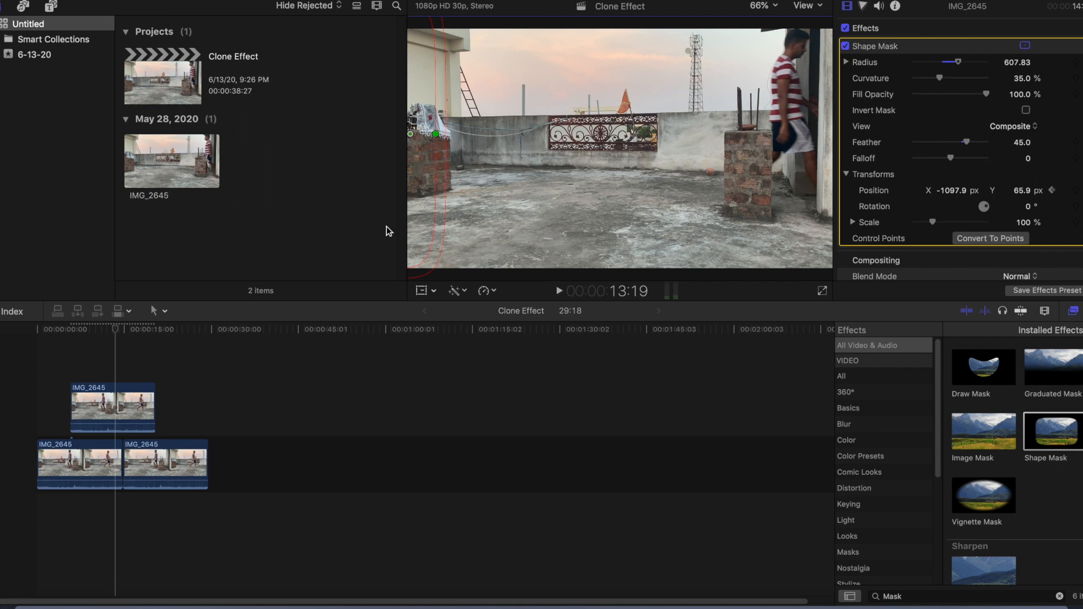
Step: Play back the overlapping section to check how the animated mask follows the person in the upper clip
left_click(72, 376)
key("space")
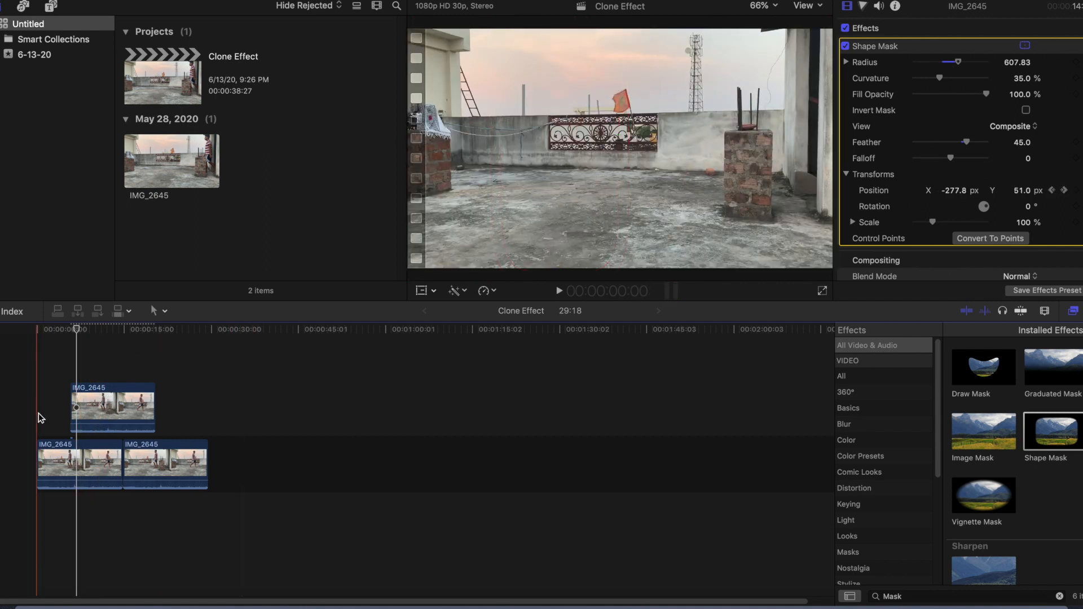
left_click(63, 365)
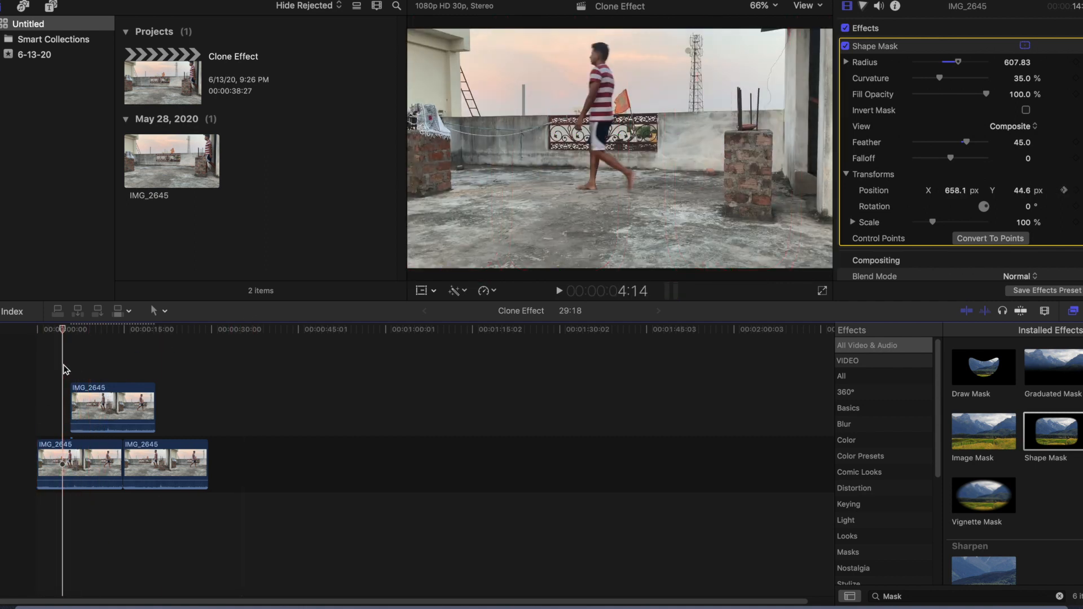
left_click(88, 402)
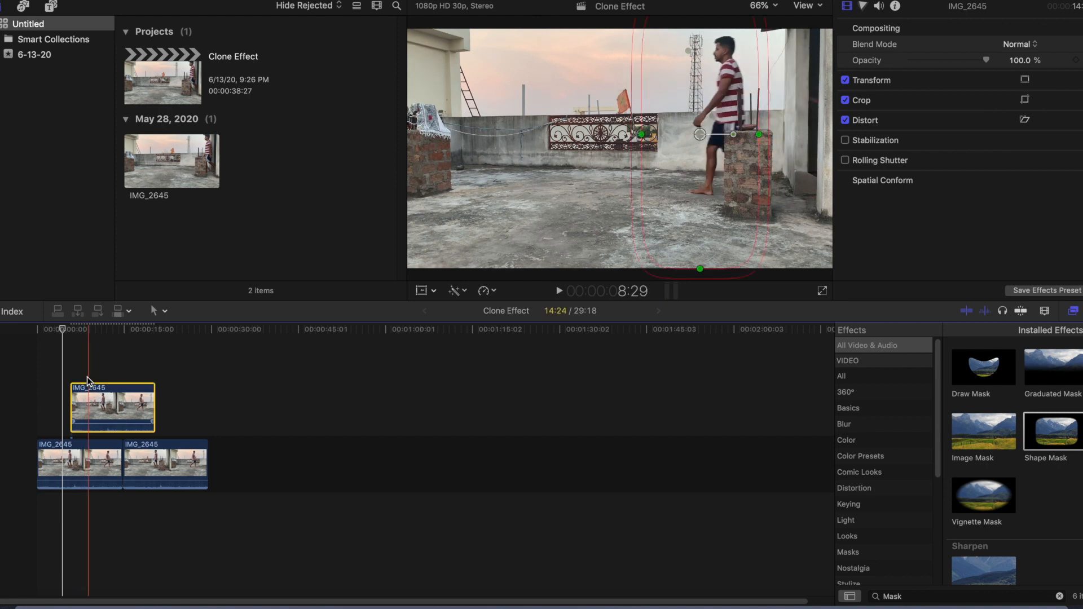
key("space")
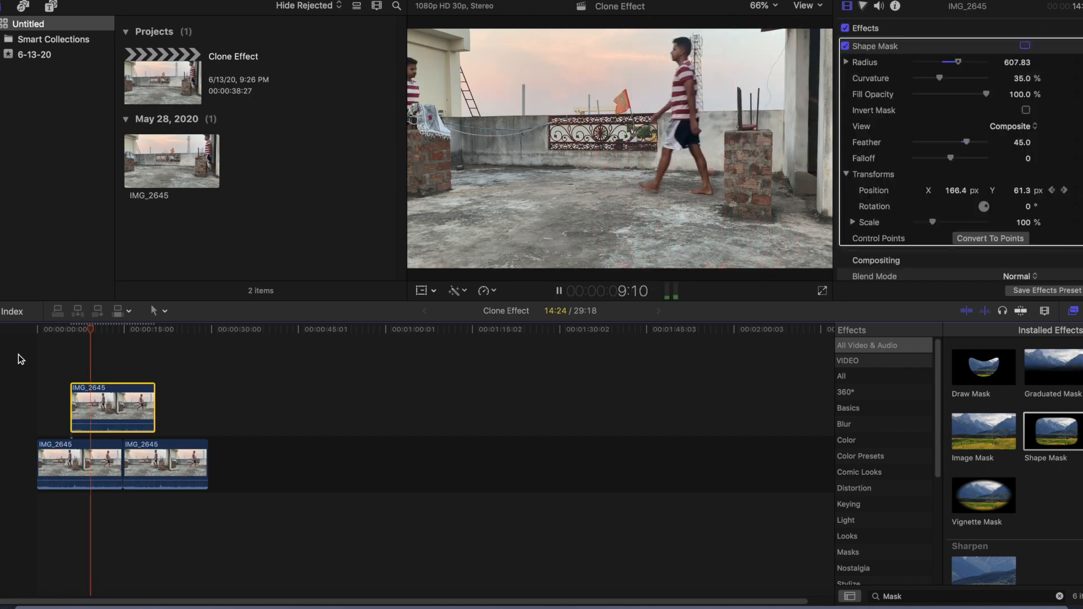
Step: Find the moment the upper clip's masked person starts to enter, and split the first storyline clip at 8:08
left_click(31, 367)
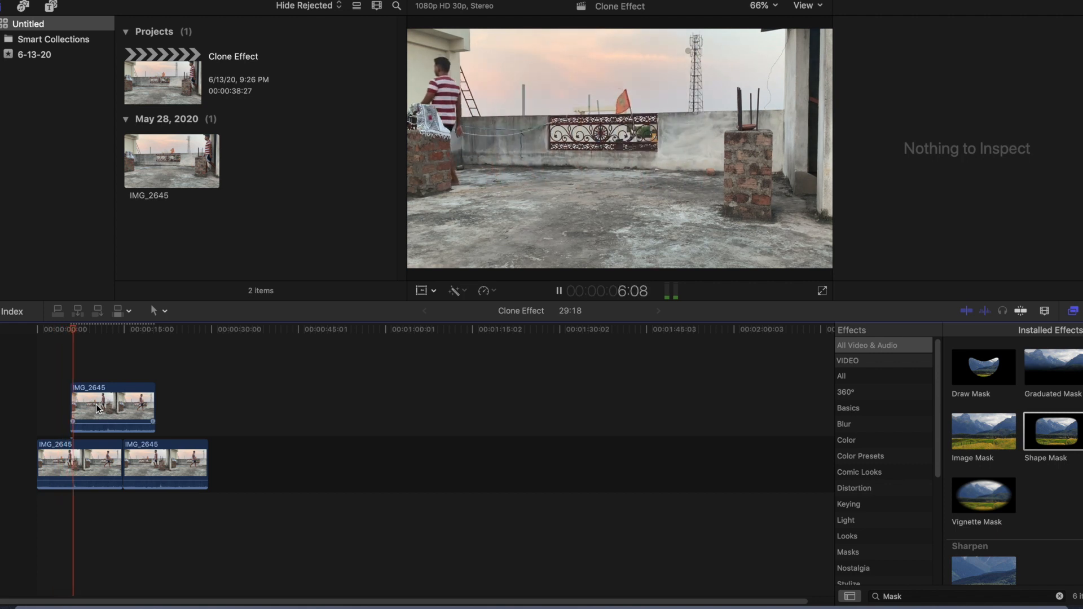
key("space")
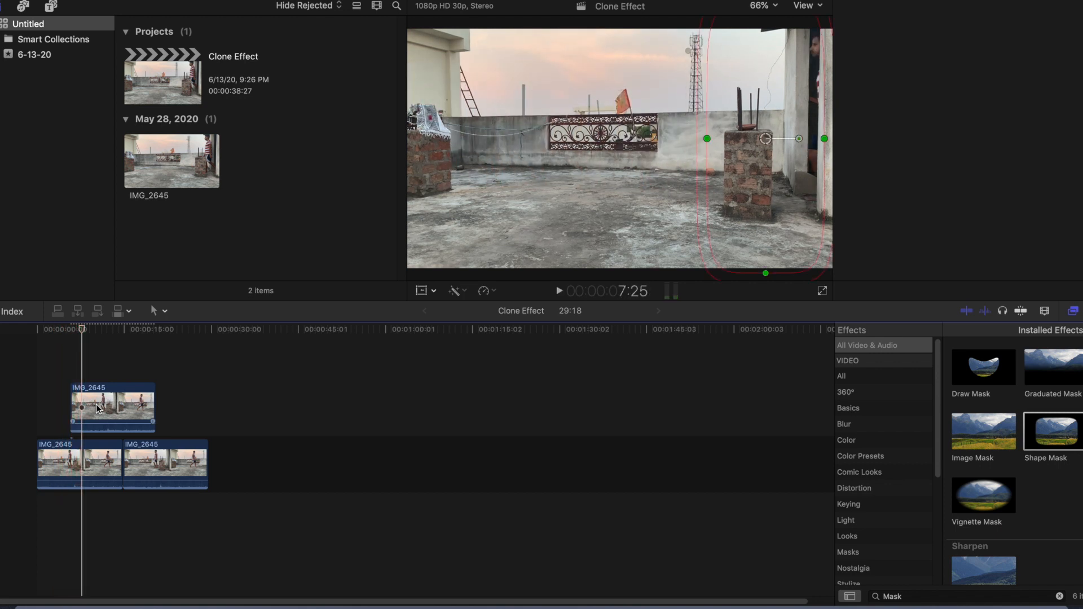
key("space")
key("space")
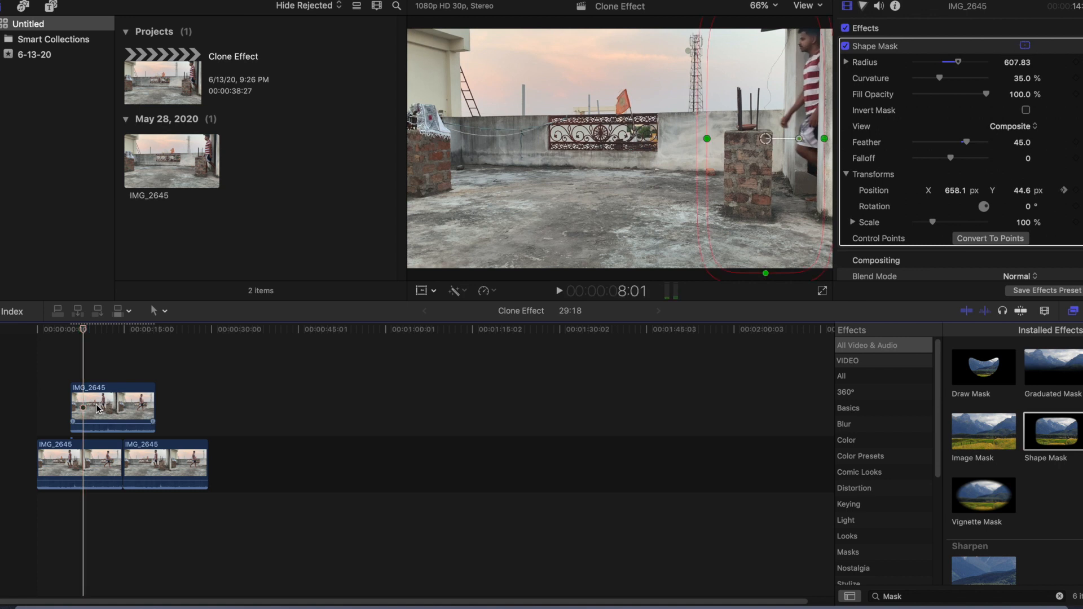
key("Left")
key("Left")
key("Left")
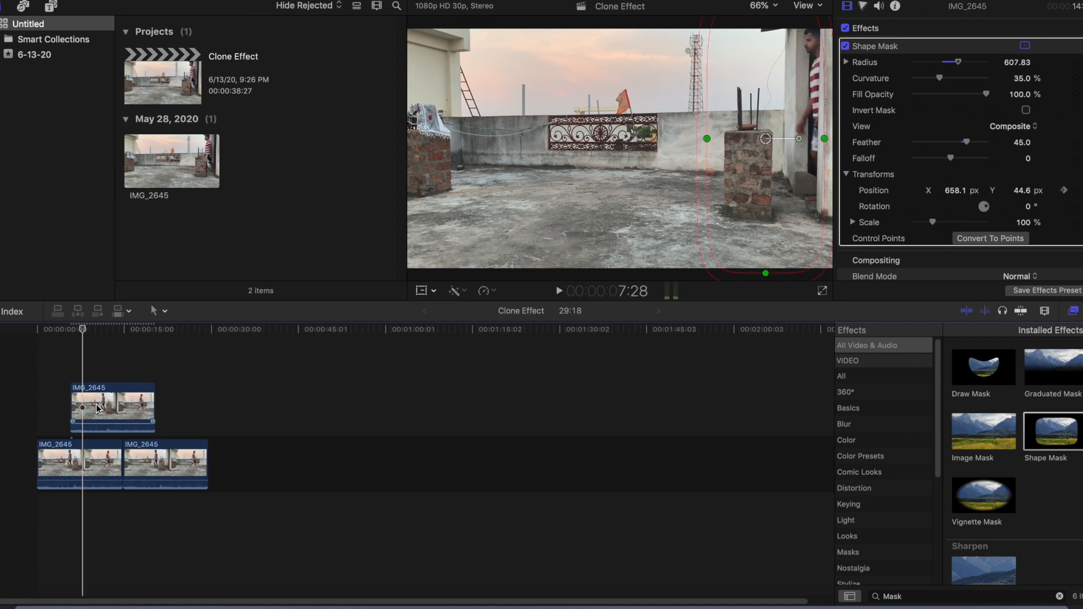
left_click(86, 470)
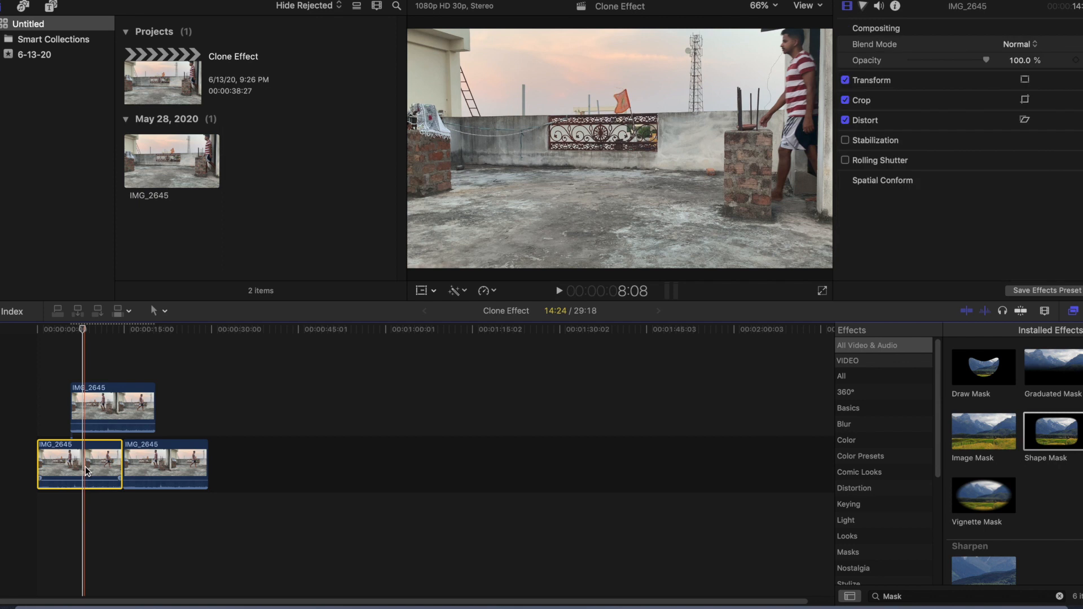
key("super+b")
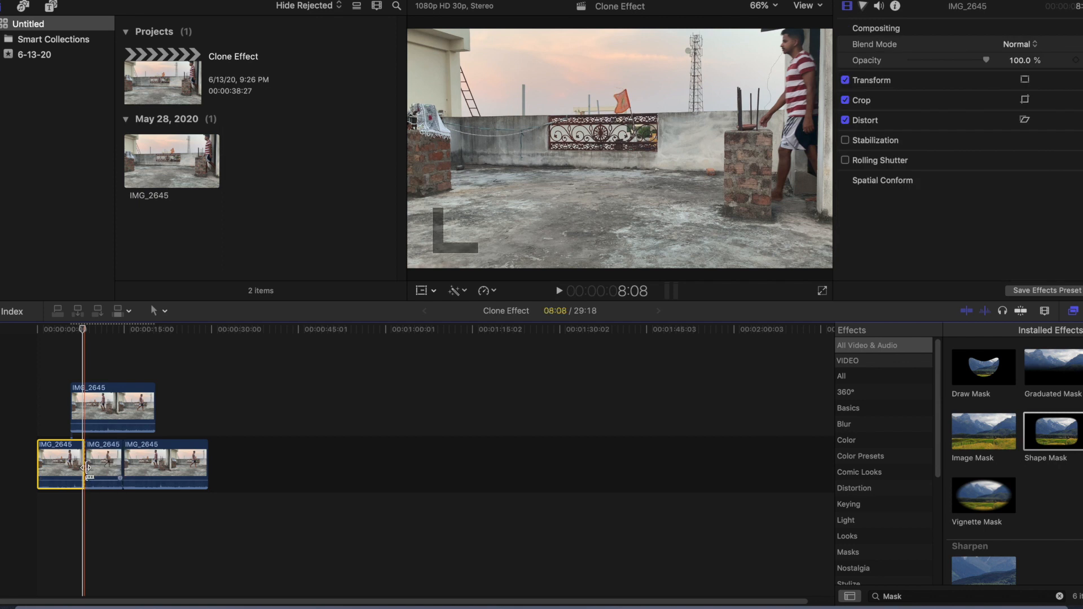
Step: Move the masked upper clip earlier so it starts around 3:07, and preview how it overlaps the first walk
left_click(86, 409)
left_click_drag(85, 408, 63, 406)
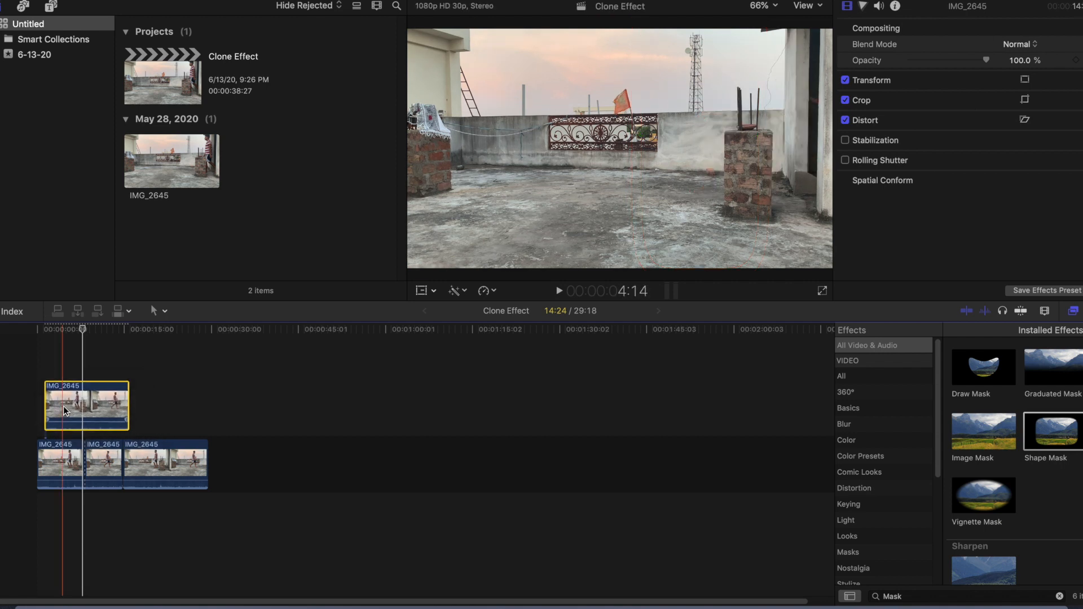
key("super+equal")
key("super+equal")
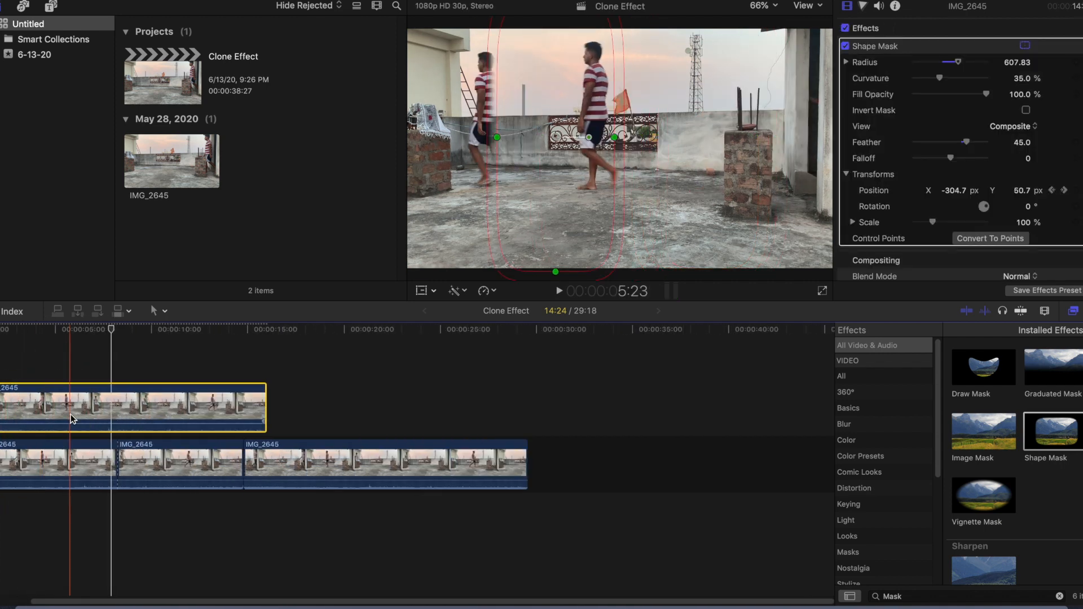
scroll(71, 415, "left", 2)
scroll(70, 414, "left", 3)
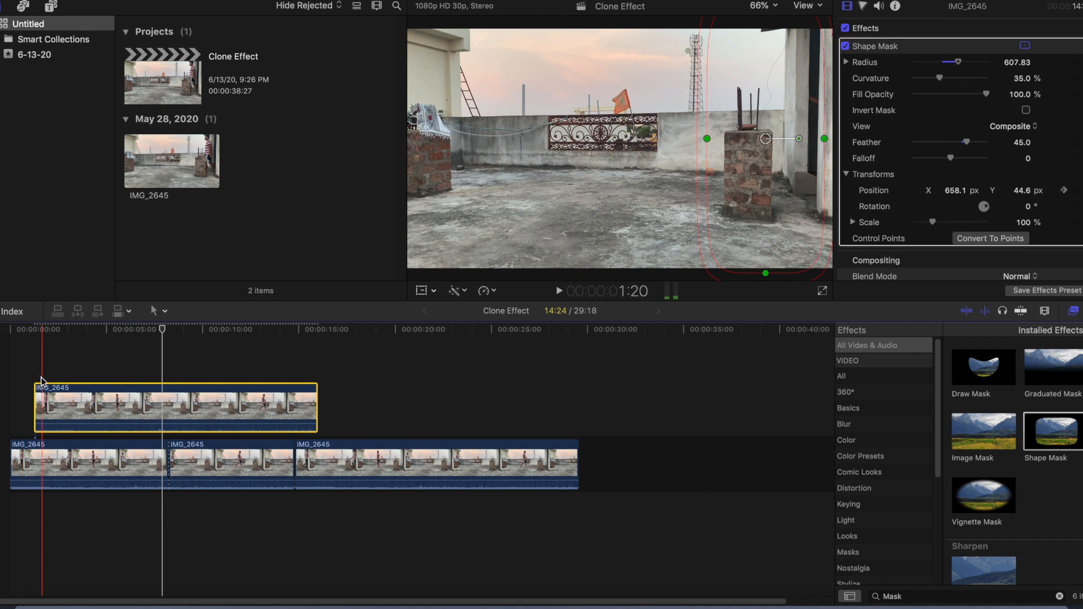
left_click_drag(114, 402, 151, 405)
left_click(57, 378)
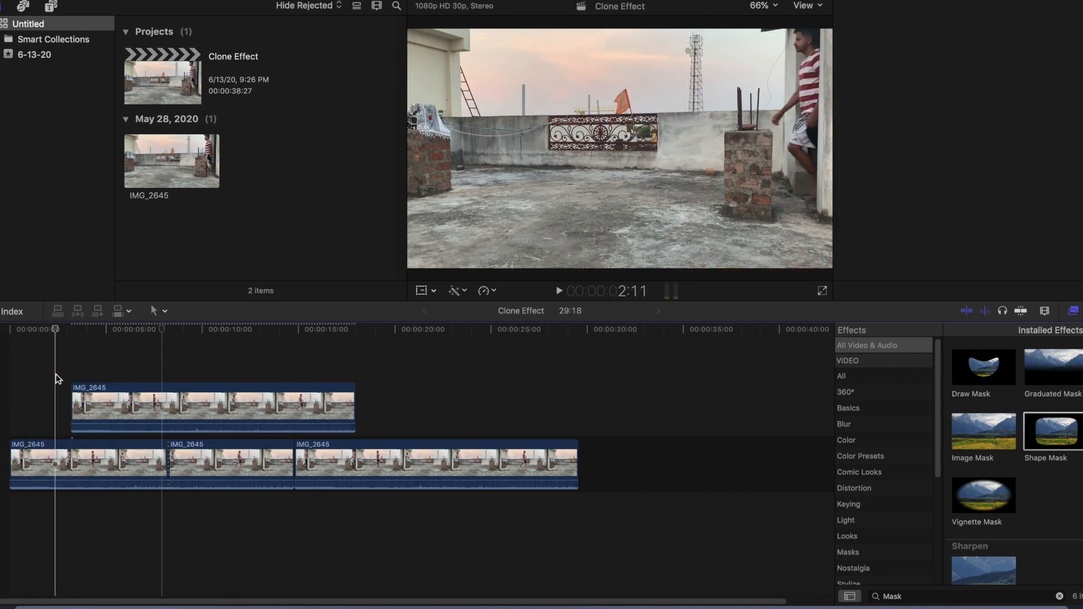
key("space")
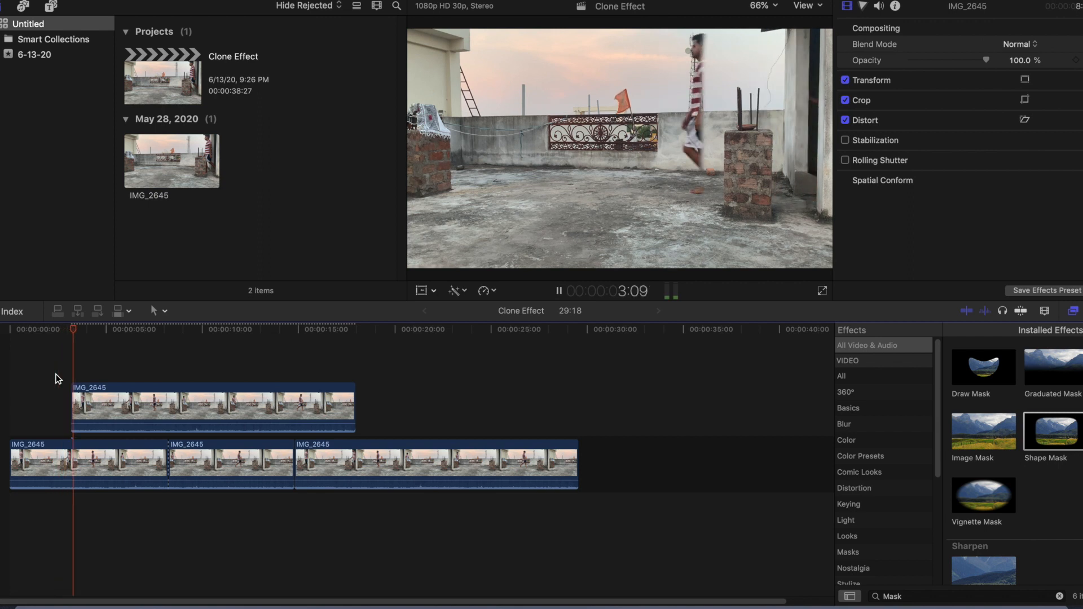
left_click(57, 375)
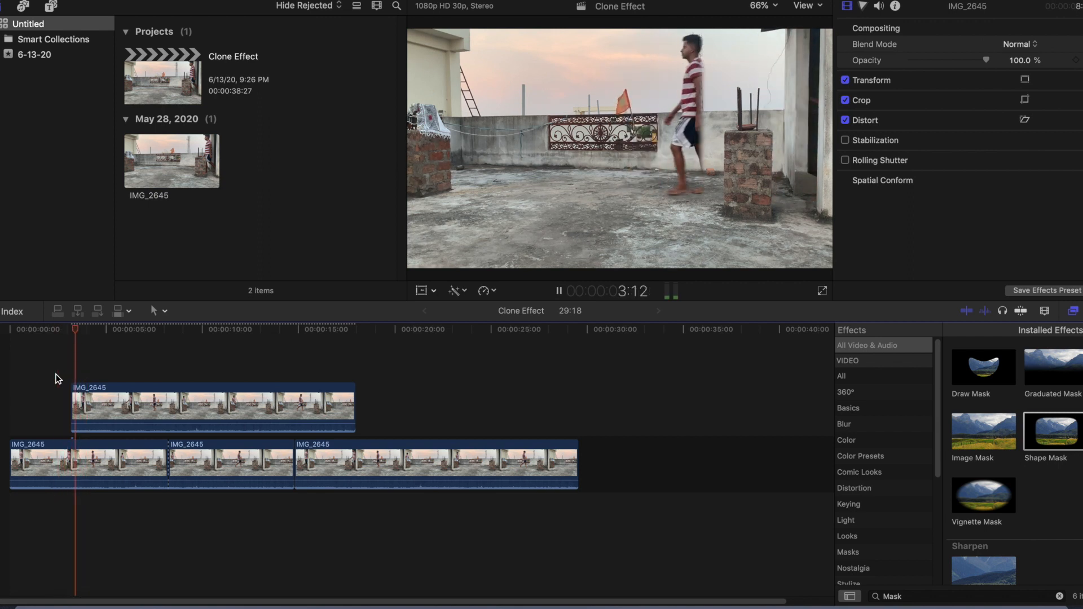
key("space")
Step: Shift the masked upper clip so it starts around 6:25, and play the sequence from the beginning to judge the timing
left_click(136, 404)
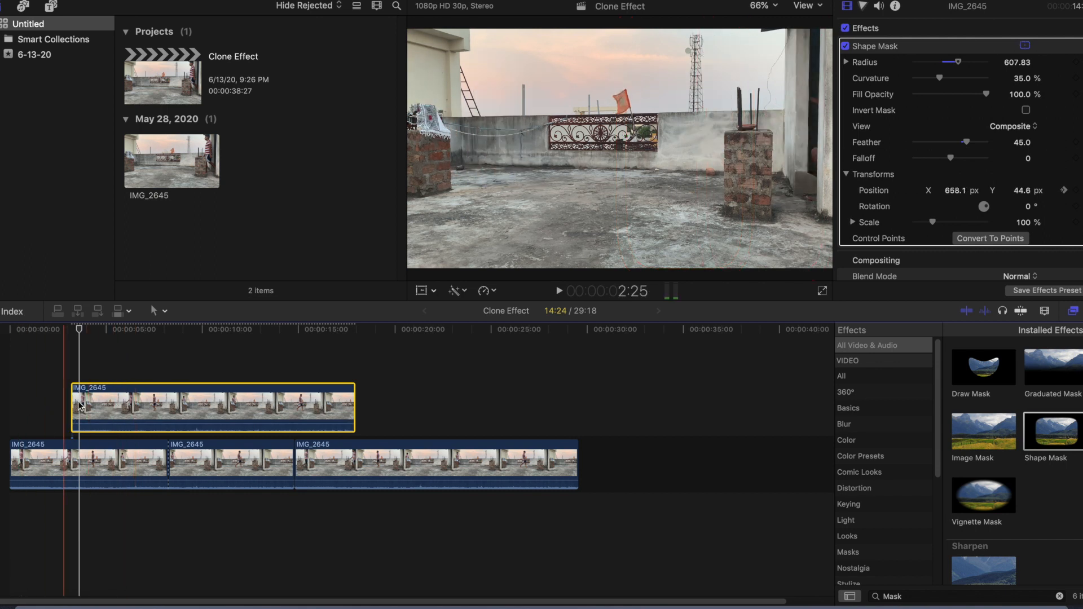
left_click_drag(79, 405, 147, 405)
left_click(8, 401)
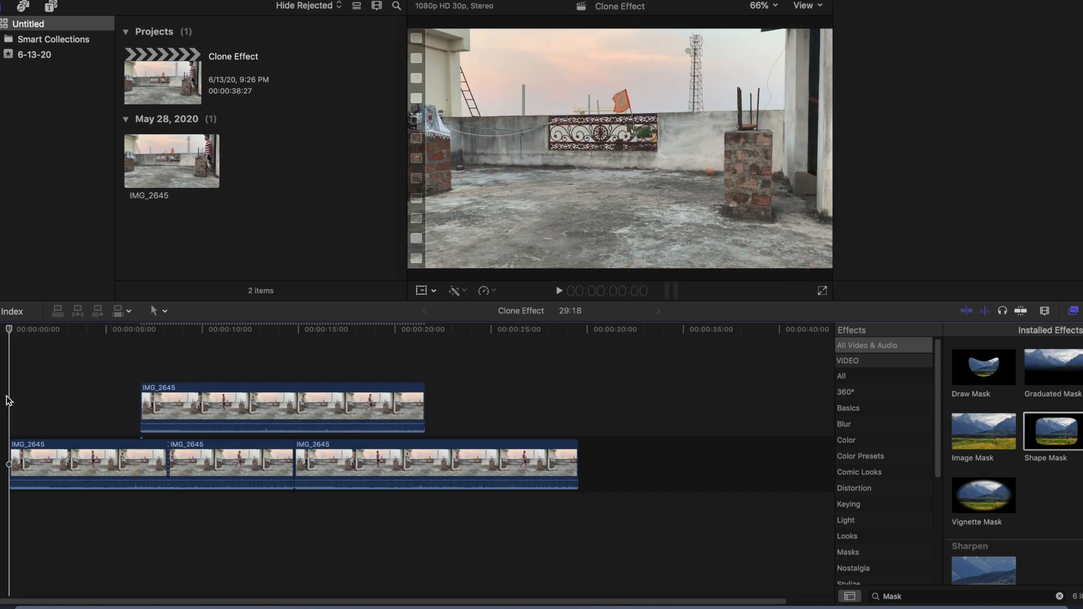
key("space")
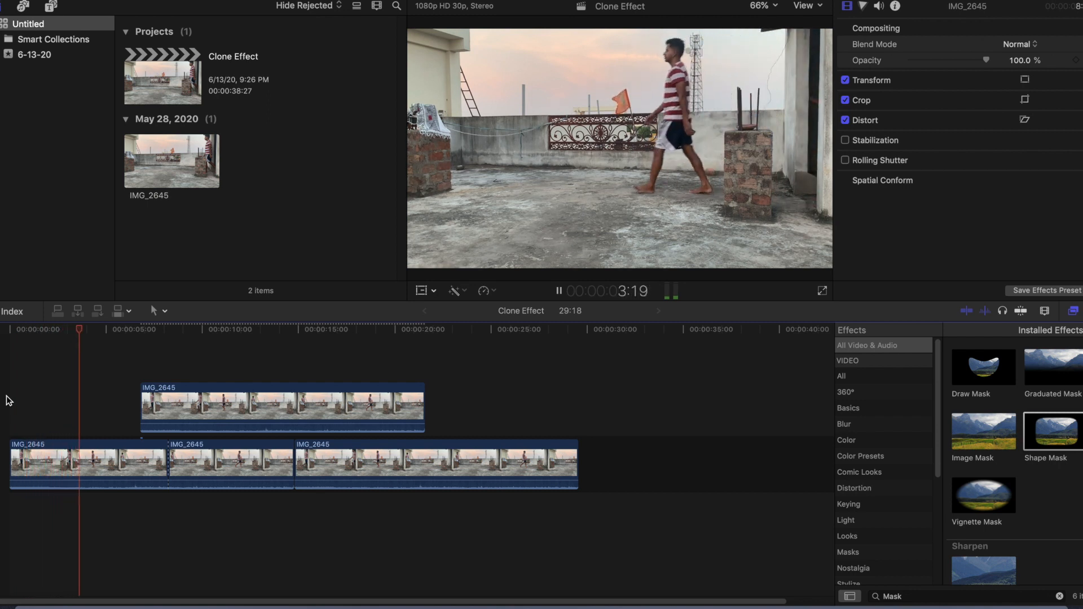
key("space")
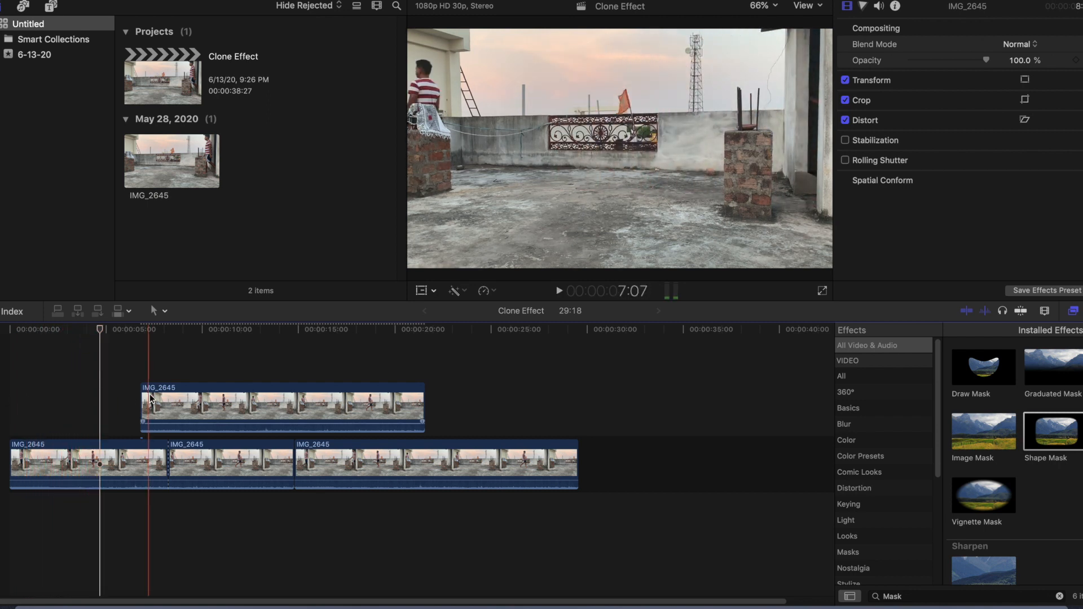
Step: Move the masked upper clip earlier and trim its start so it lasts 13:18, previewing the overlap
left_click_drag(155, 397, 116, 404)
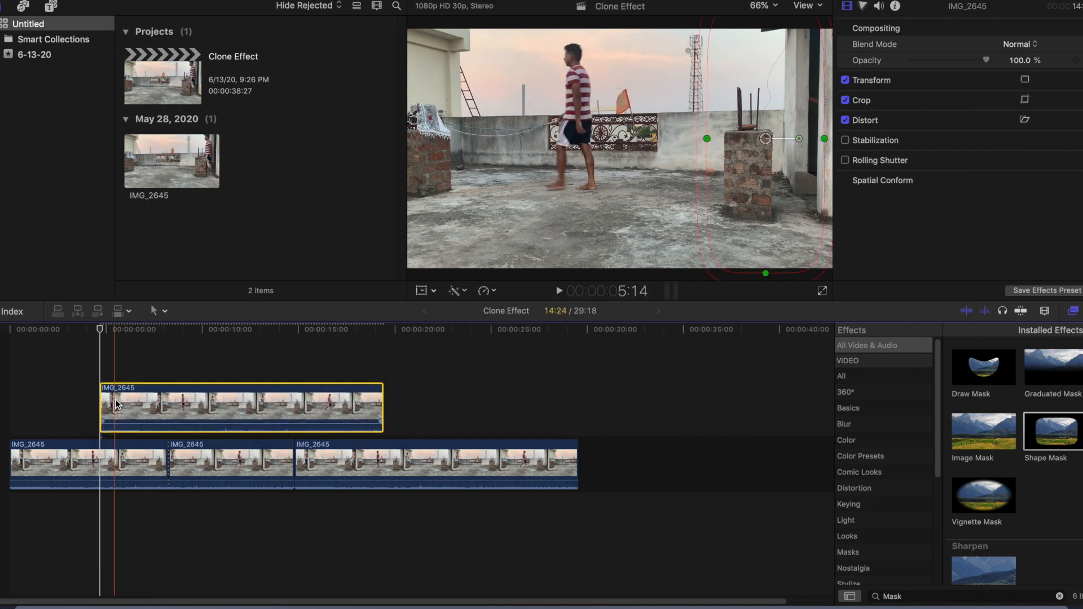
key("space")
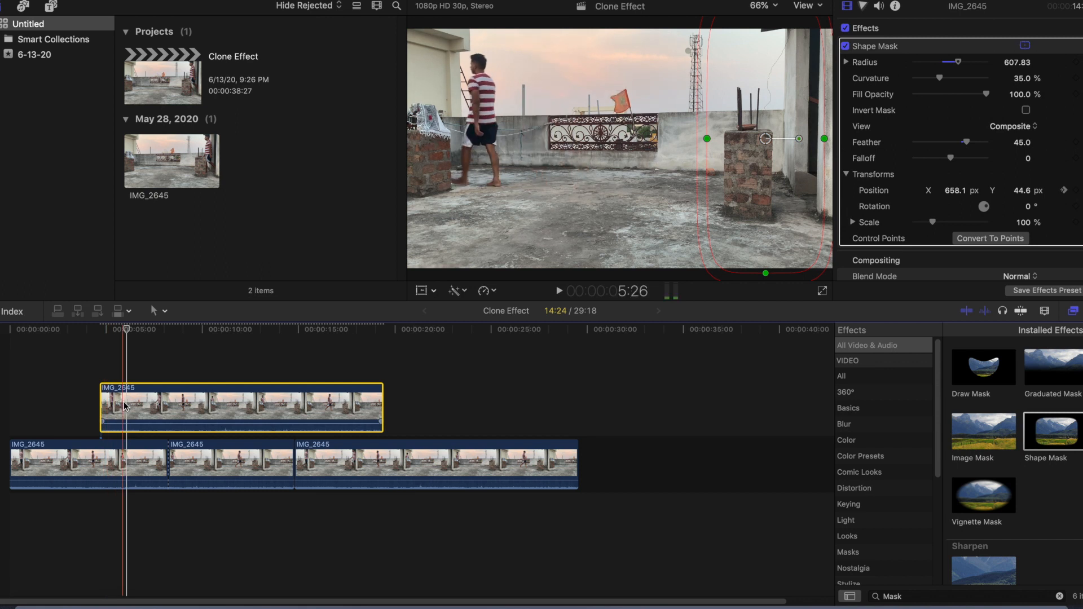
left_click_drag(102, 405, 126, 405)
left_click(70, 384)
key("space")
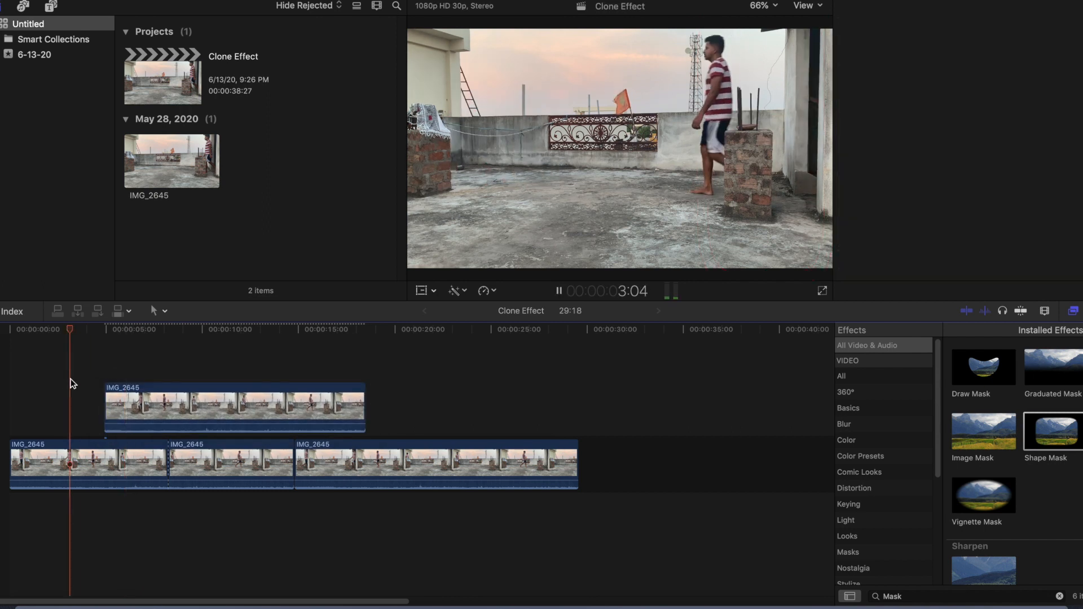
key("space")
Step: Shift the trimmed masked clip 1:01 earlier so it starts at about 3:27, and play back its beginning
left_click_drag(115, 394, 94, 394)
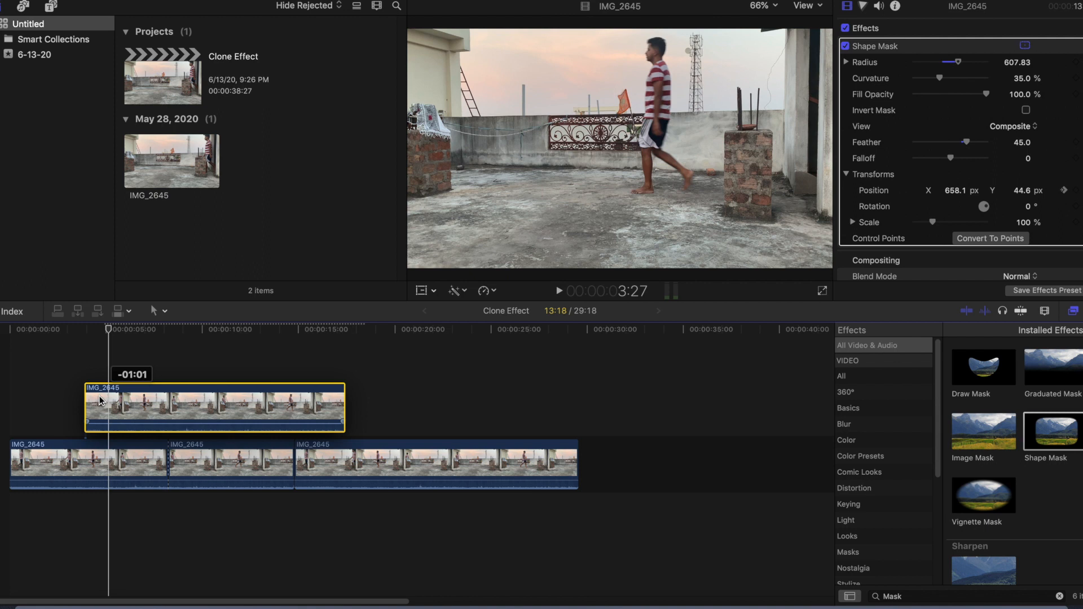
left_click(73, 384)
key("space")
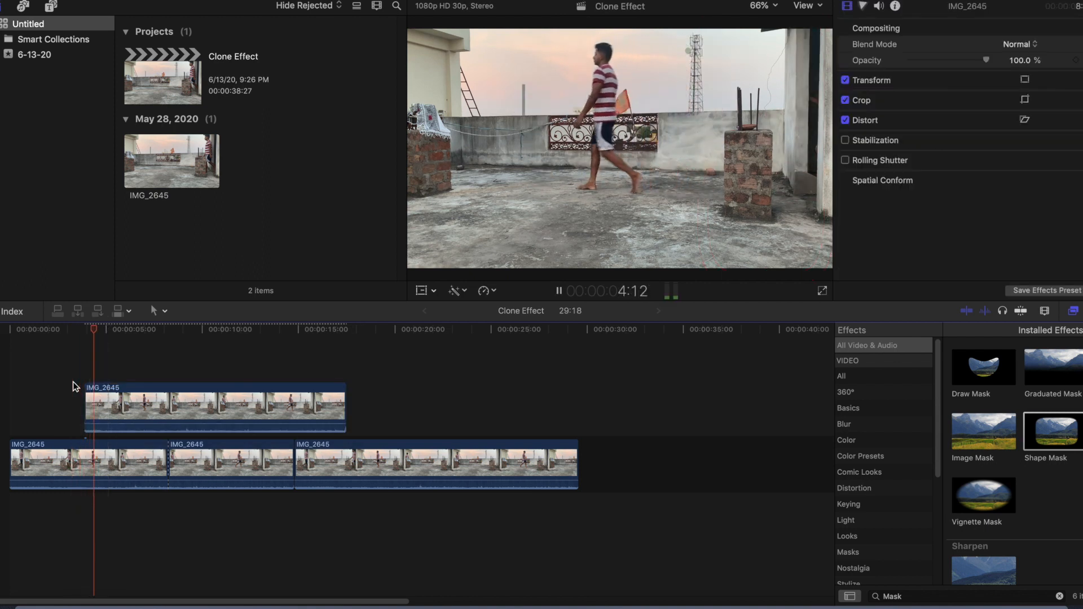
key("space")
Step: Play the overlap in short stretches from 2:07 to about 9:29 to check the timing of both figures
left_click(52, 381)
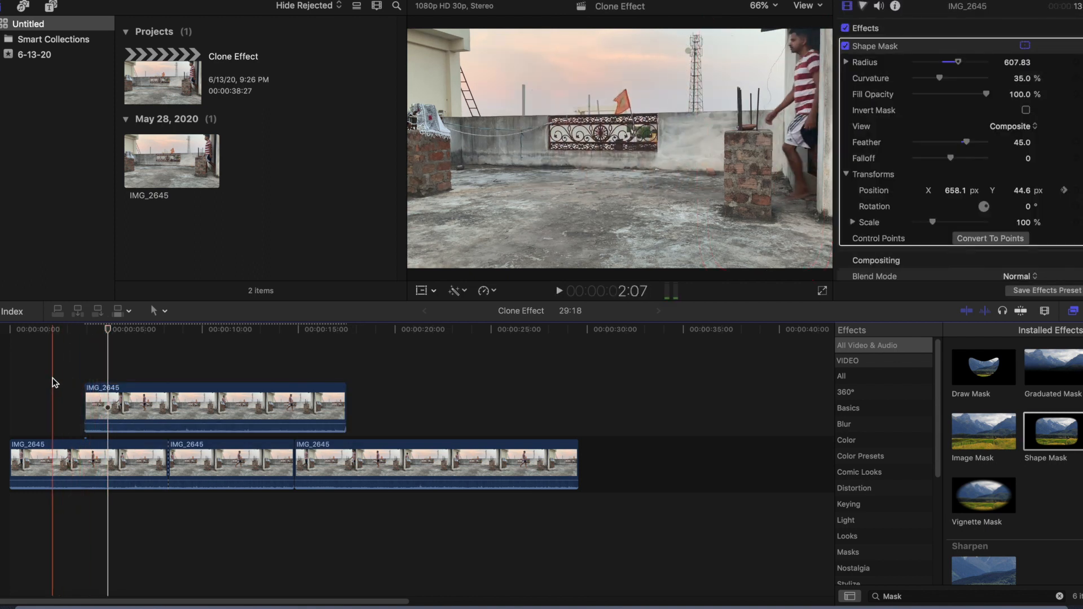
key("space")
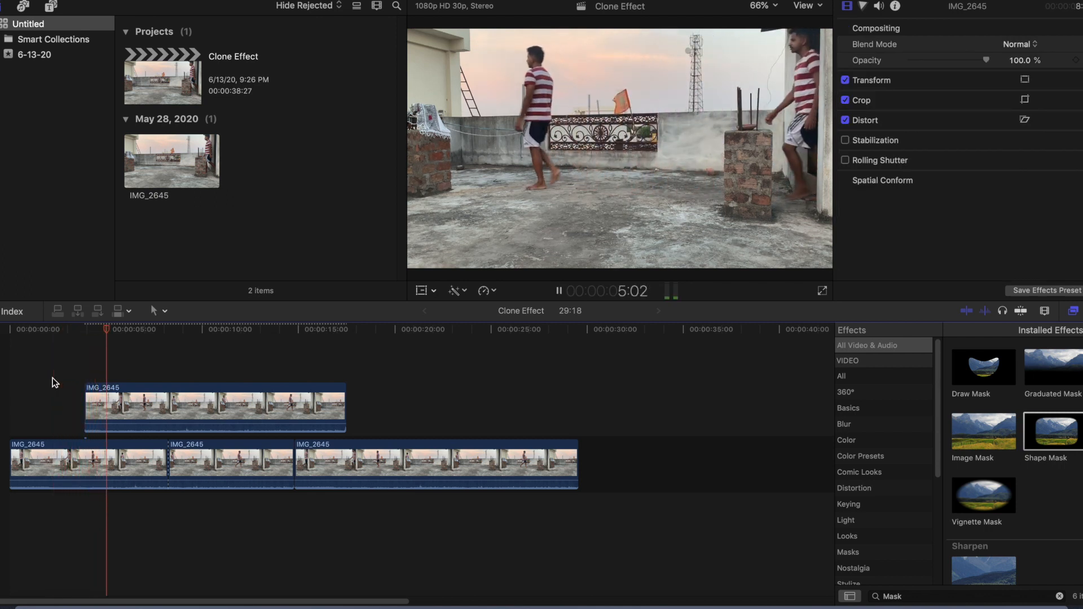
key("space")
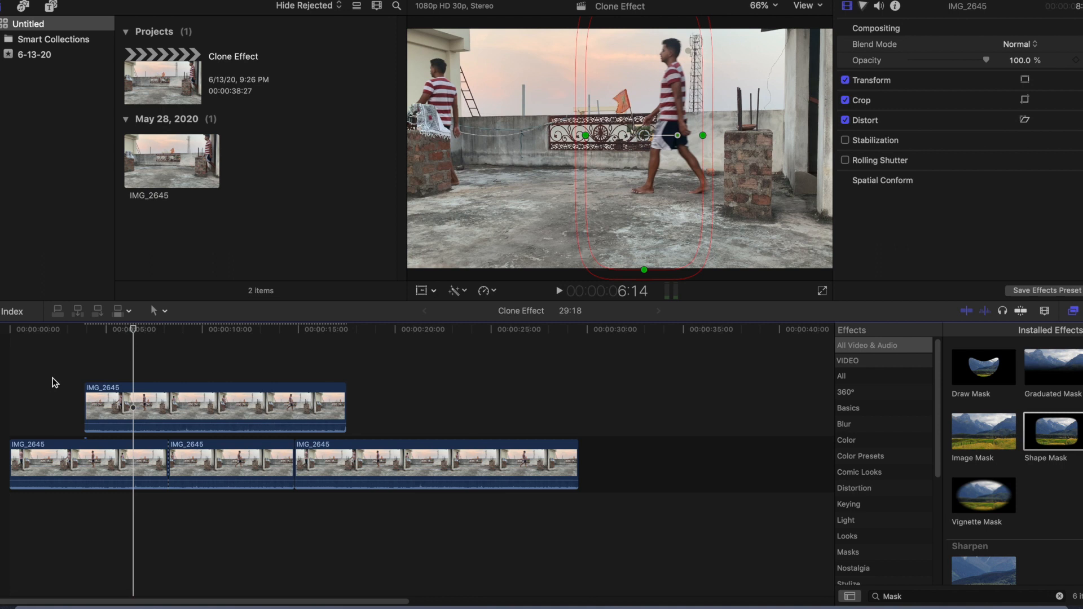
key("space")
key("space")
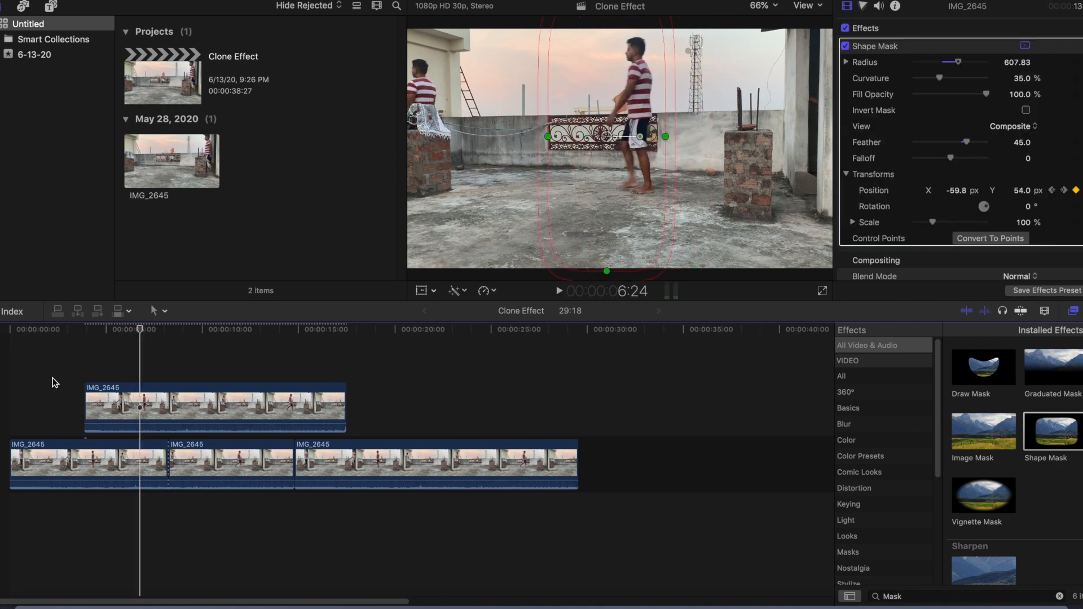
key("space")
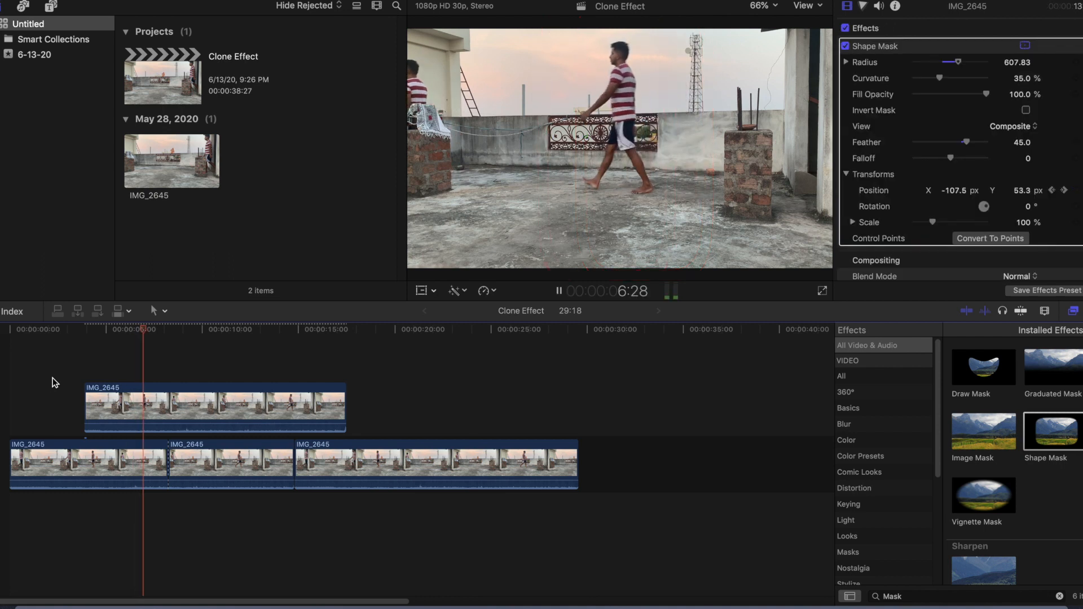
key("space")
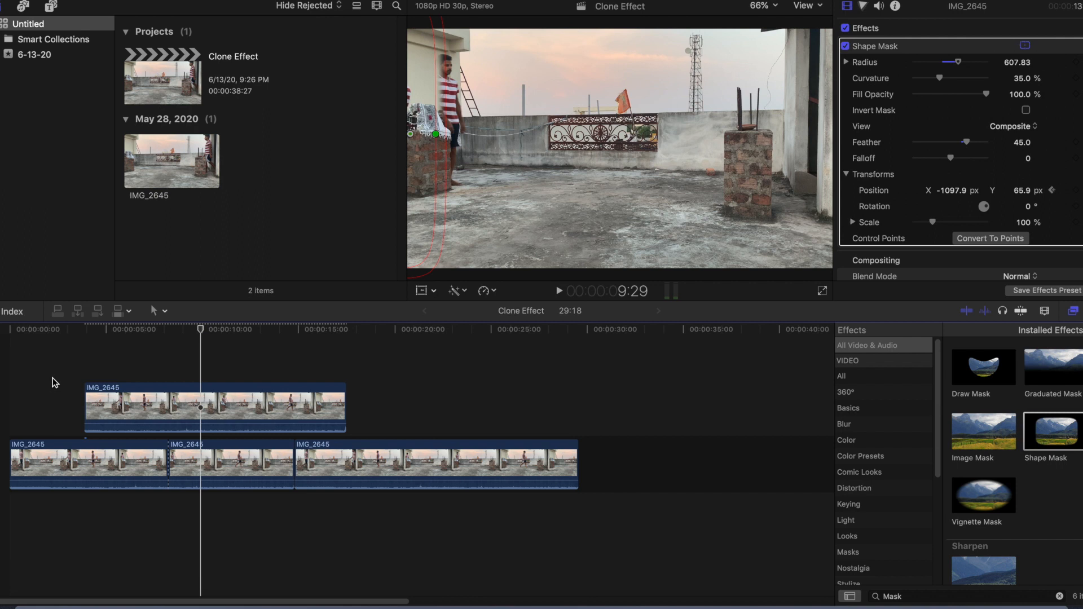
Step: Move the short middle clip to the end of the storyline and split the full-length clip before it at 10:05
left_click_drag(196, 330, 141, 360)
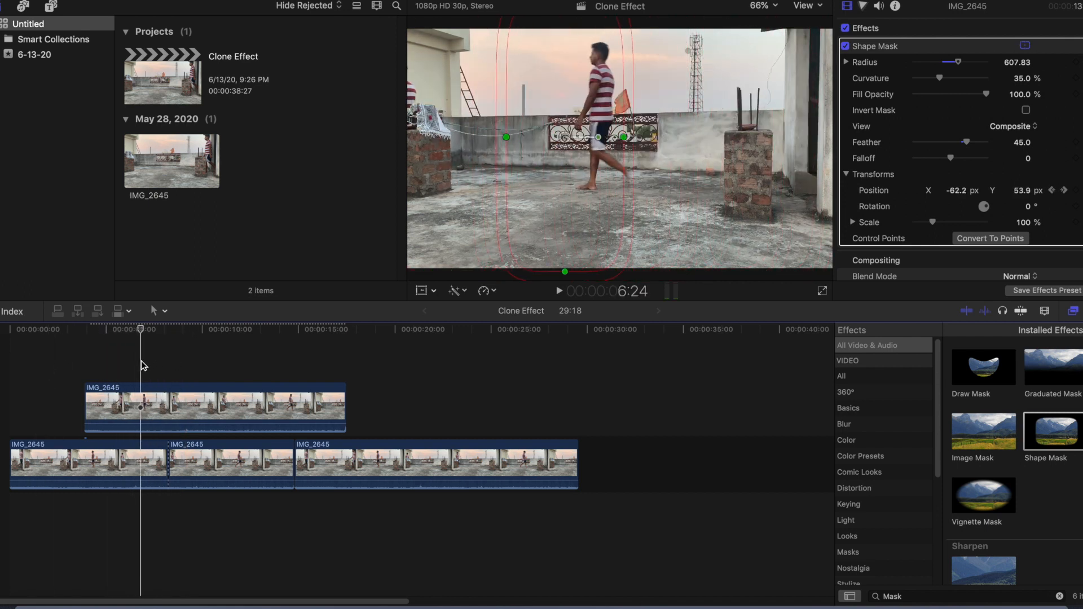
left_click(203, 459)
left_click_drag(248, 460, 533, 466)
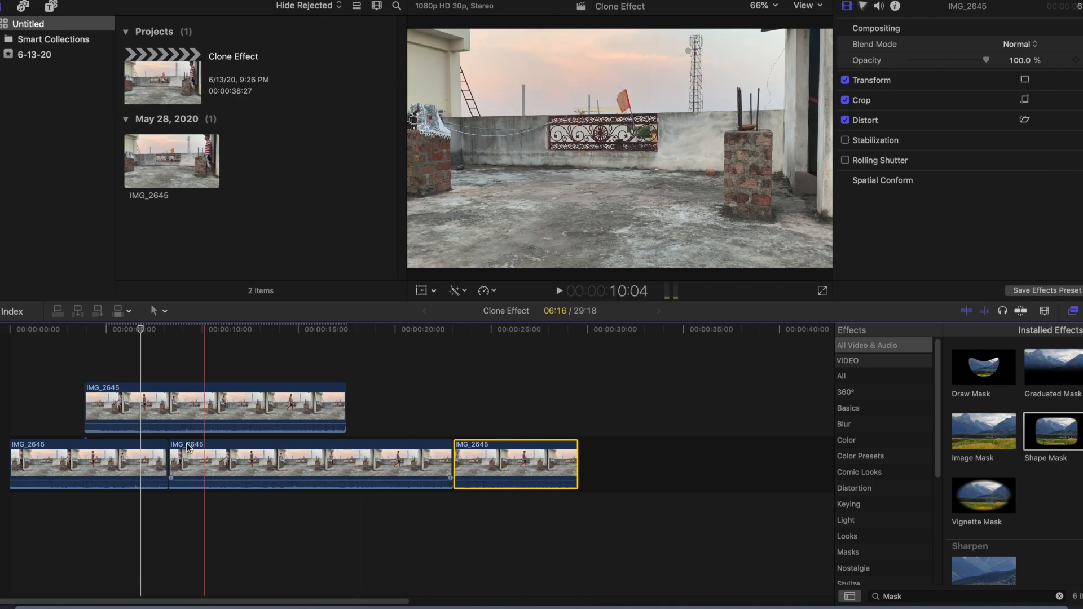
left_click(235, 419)
left_click(199, 457)
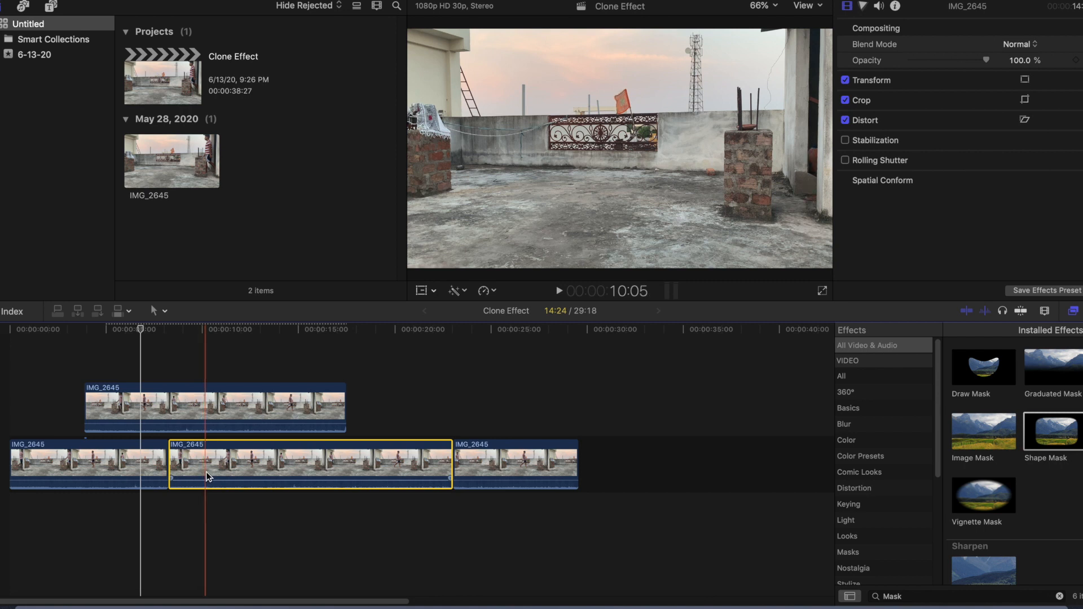
key("super+b")
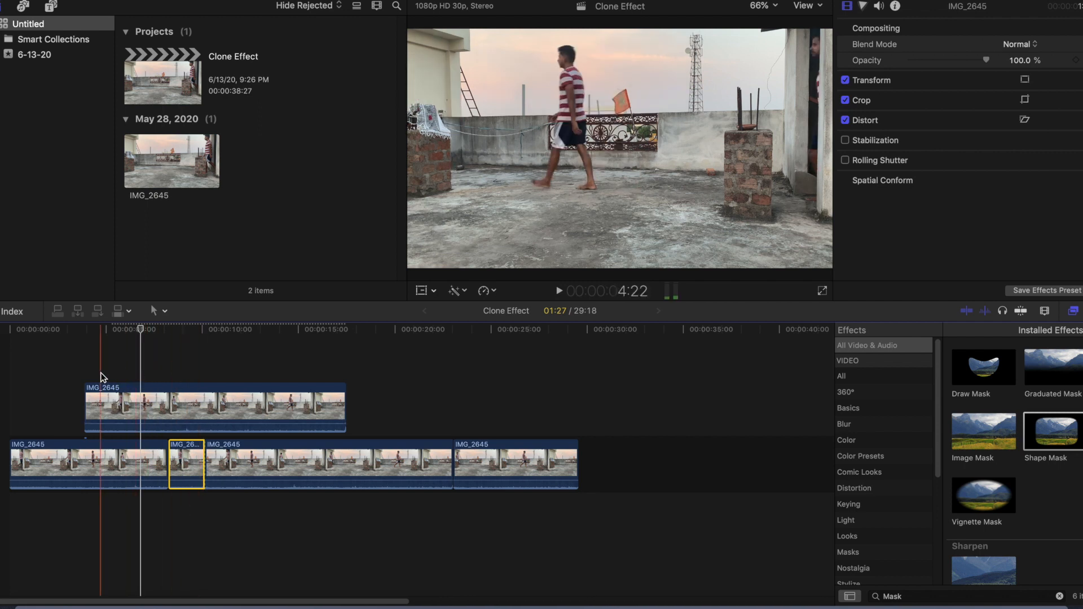
Step: Trim the end of the masked clip to 10:03, duplicate the clip onto the layer above, and select the copy
left_click_drag(142, 332, 204, 361)
left_click(205, 403)
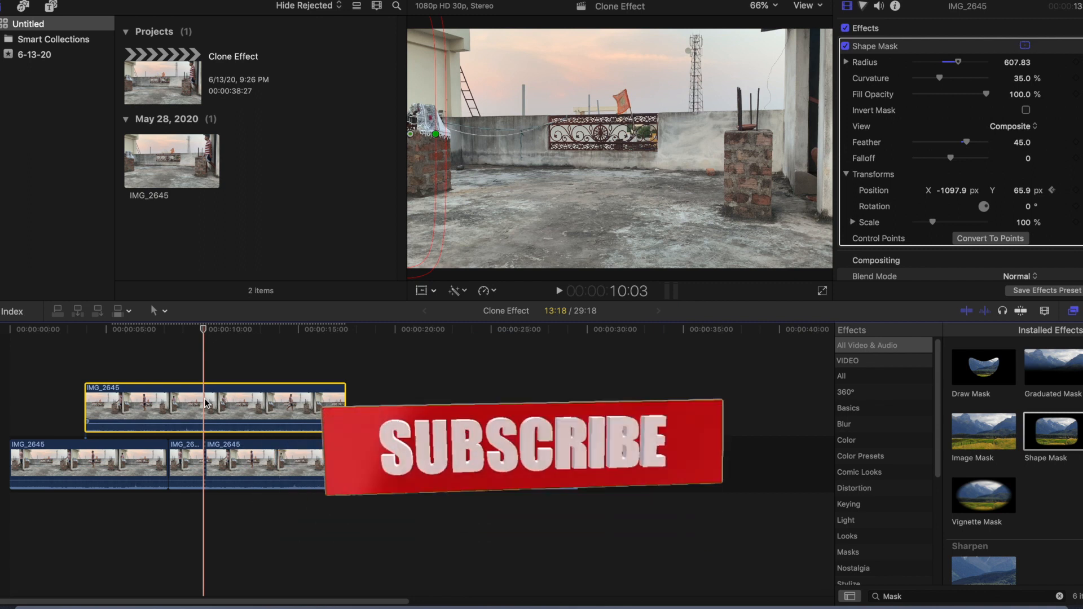
key("alt+]")
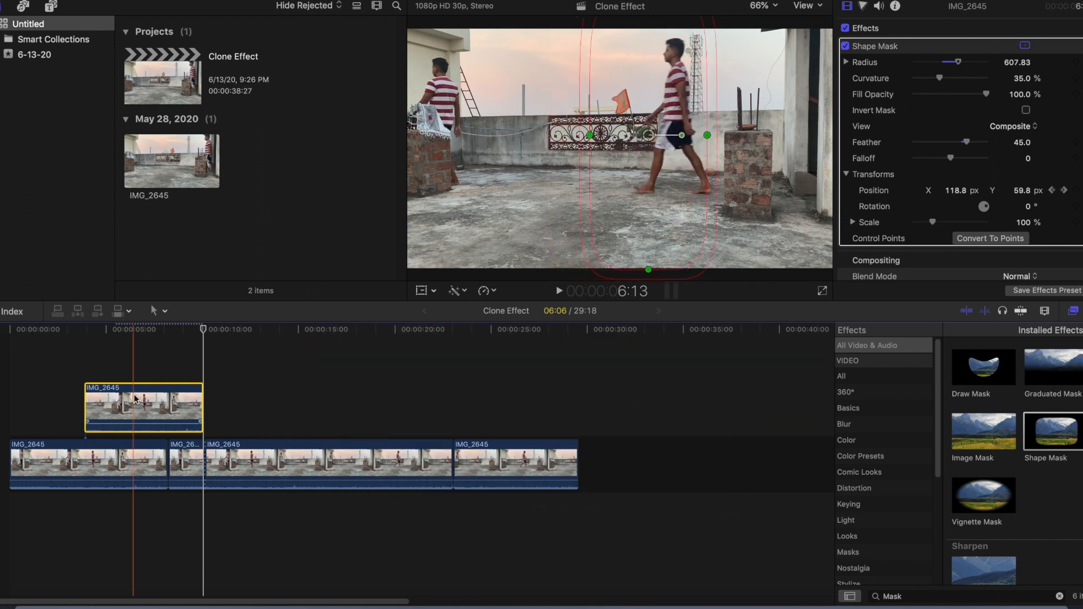
left_click_drag(135, 398, 135, 346)
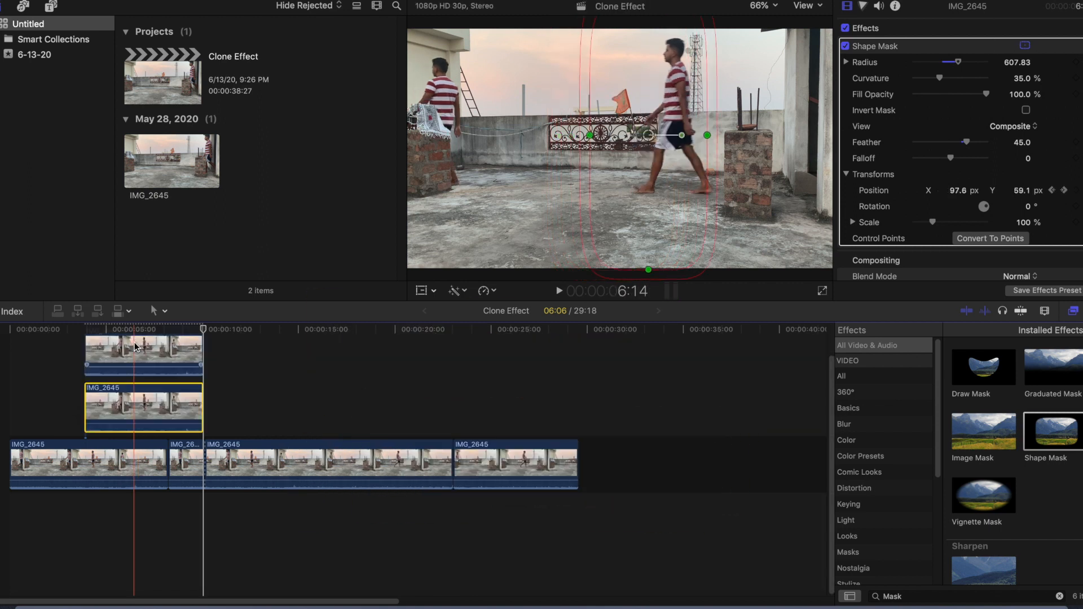
left_click(135, 377)
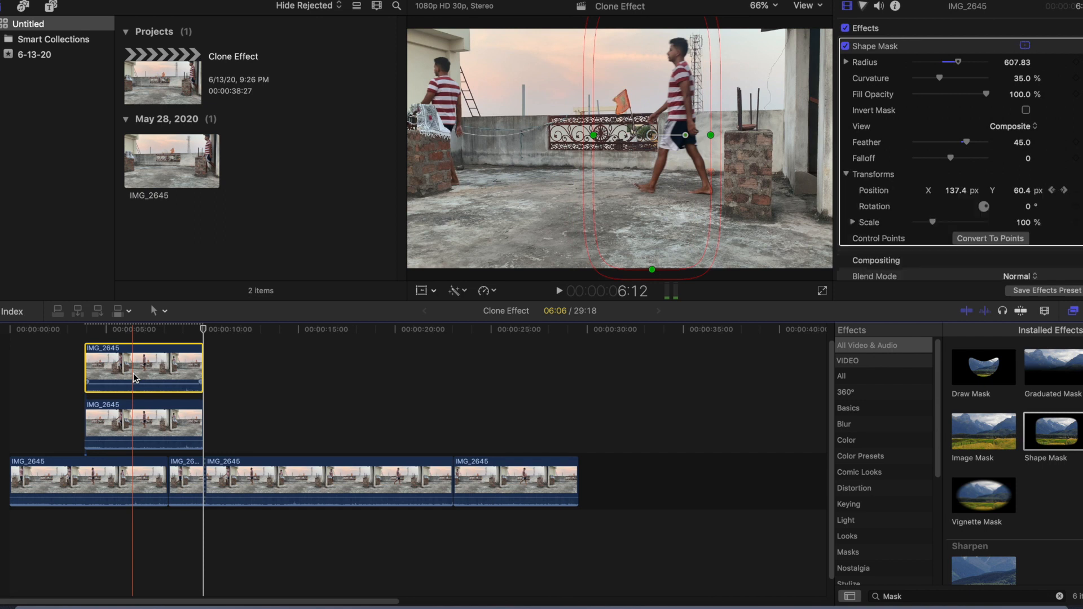
Step: Move the masked copy on the top layer about 2 seconds later and play the sequence to check the spacing of the figures
scroll(133, 373, "up", 2)
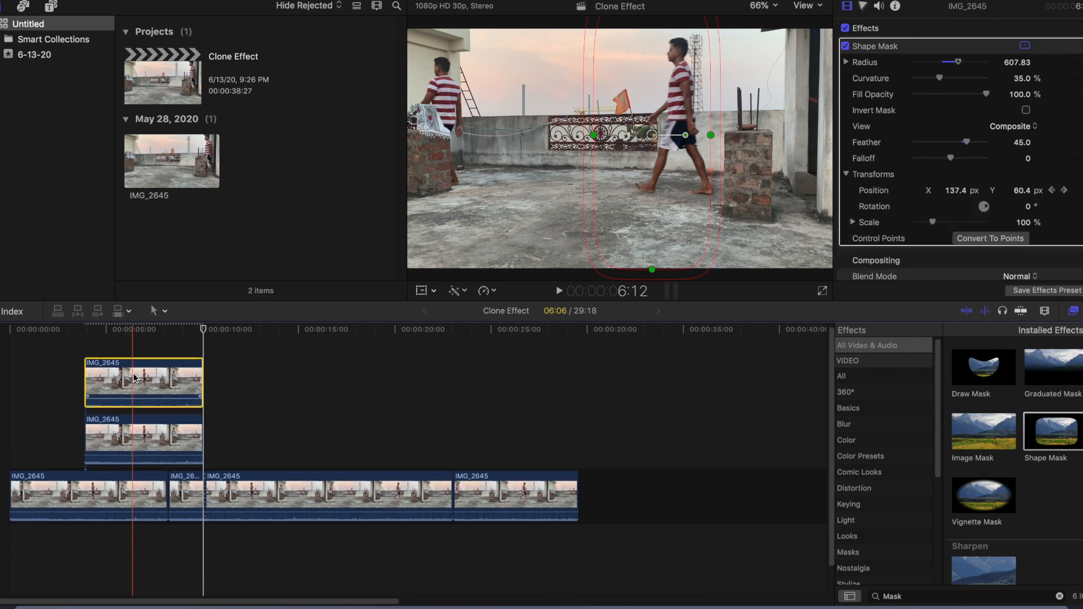
left_click(80, 344)
left_click_drag(81, 332, 93, 333)
key("space")
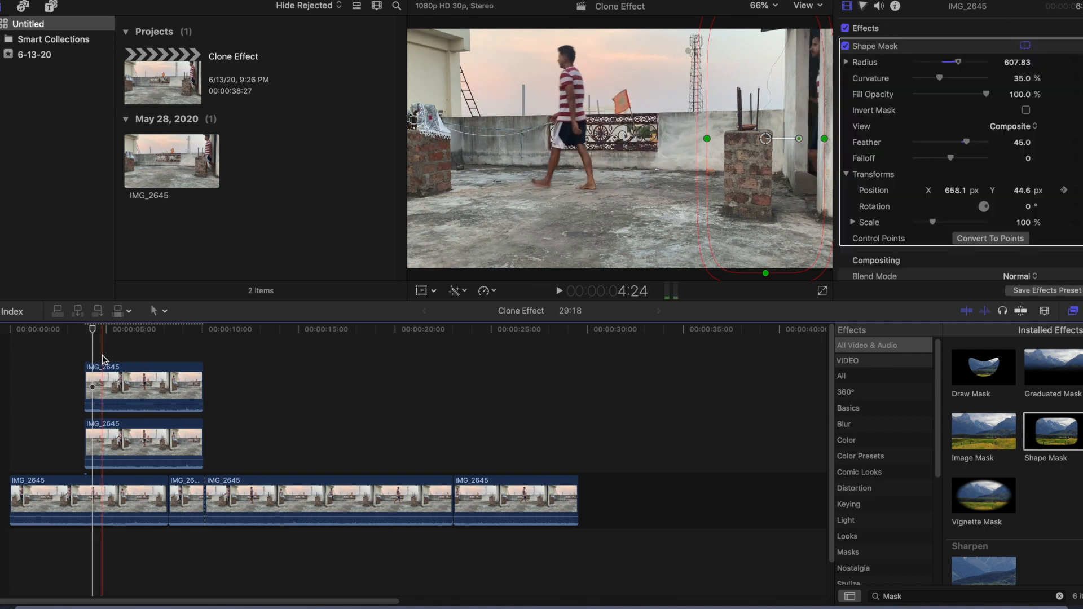
mouse_move(120, 381)
left_mouse_down()
mouse_move(165, 381)
mouse_move(151, 377)
left_mouse_up()
left_click(80, 362)
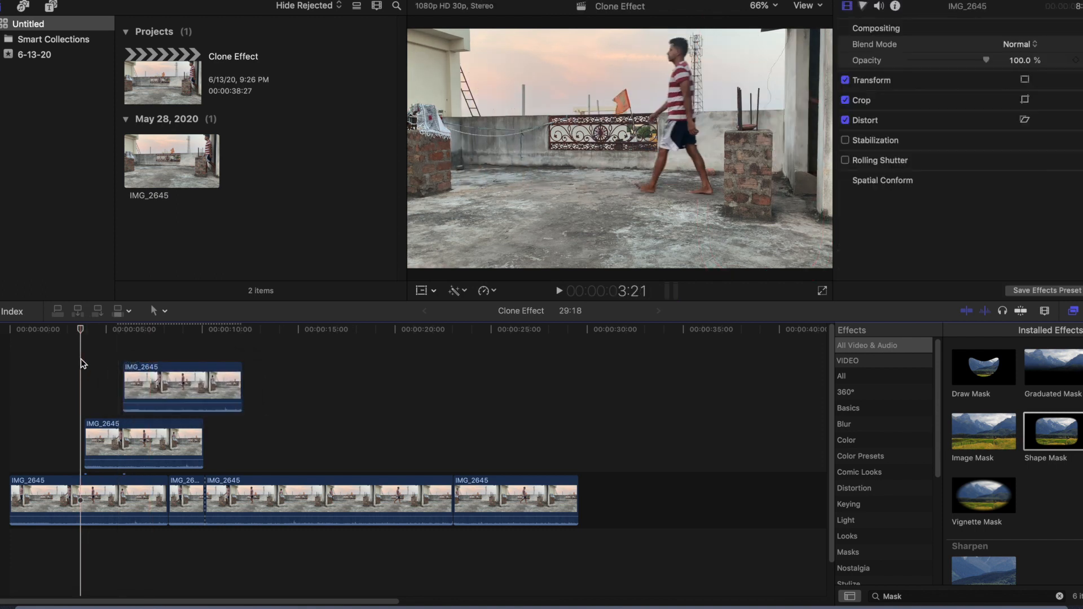
key("space")
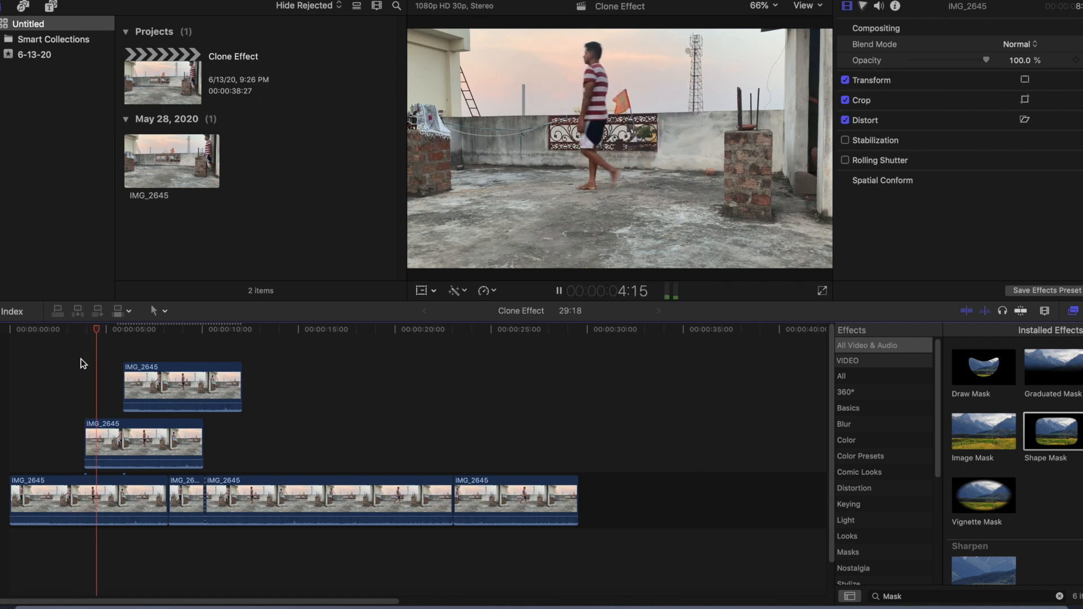
left_click(45, 370)
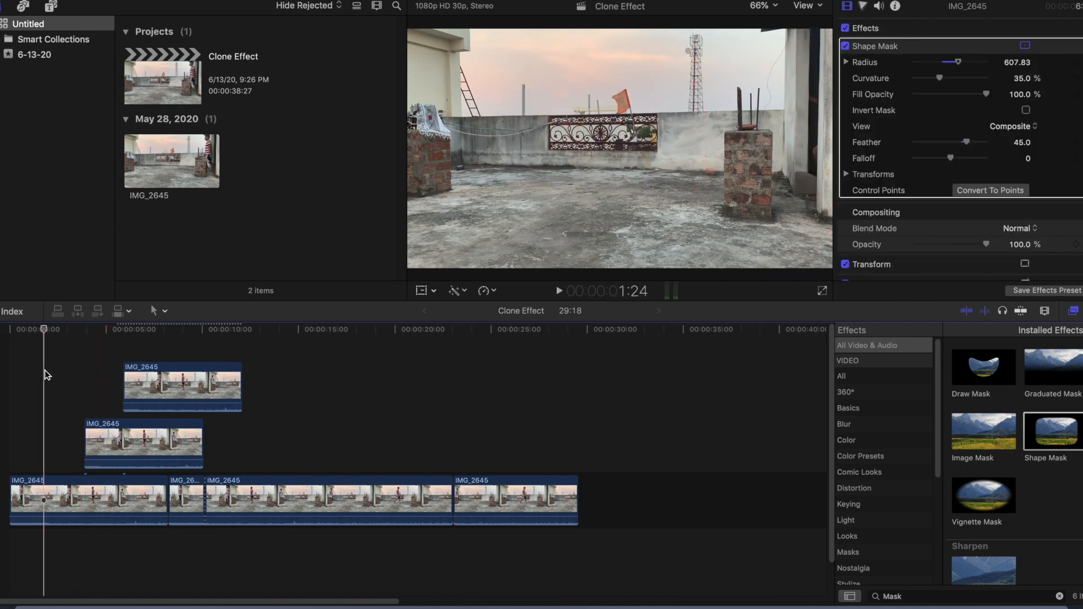
key("space")
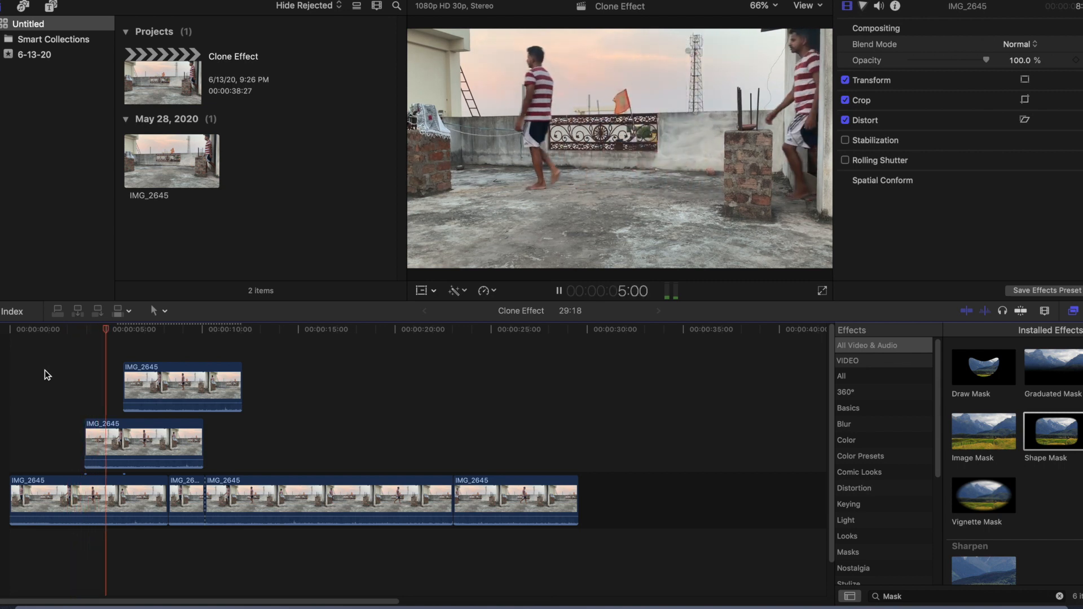
Step: Shift the top masked copy slightly later so it starts at about 6:08, and play the overlap up to 7:13
left_click(165, 387)
left_click_drag(165, 386, 172, 387)
left_click(103, 375)
key("space")
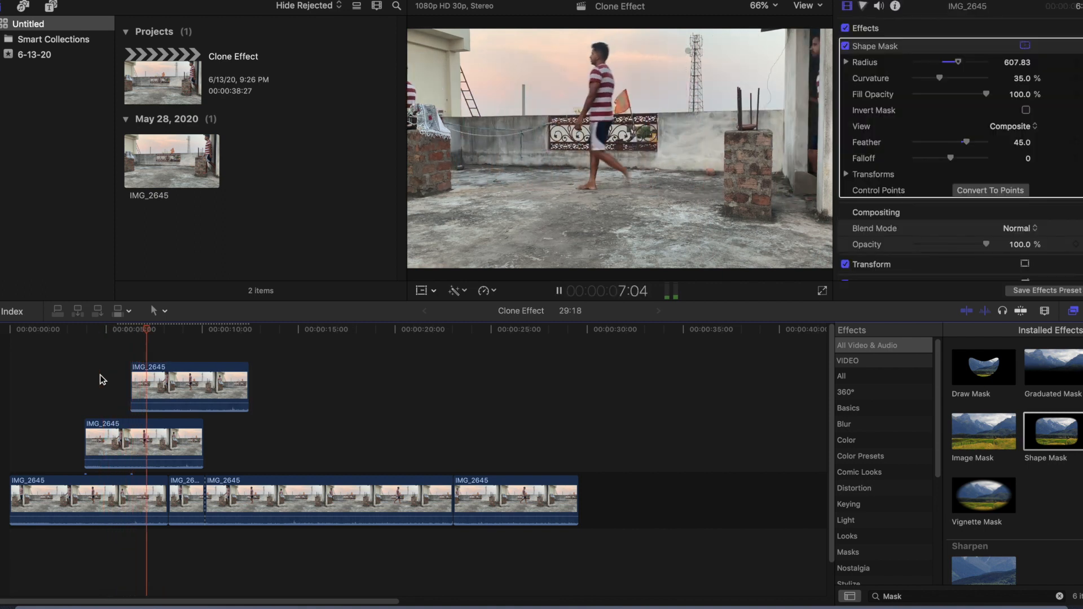
key("space")
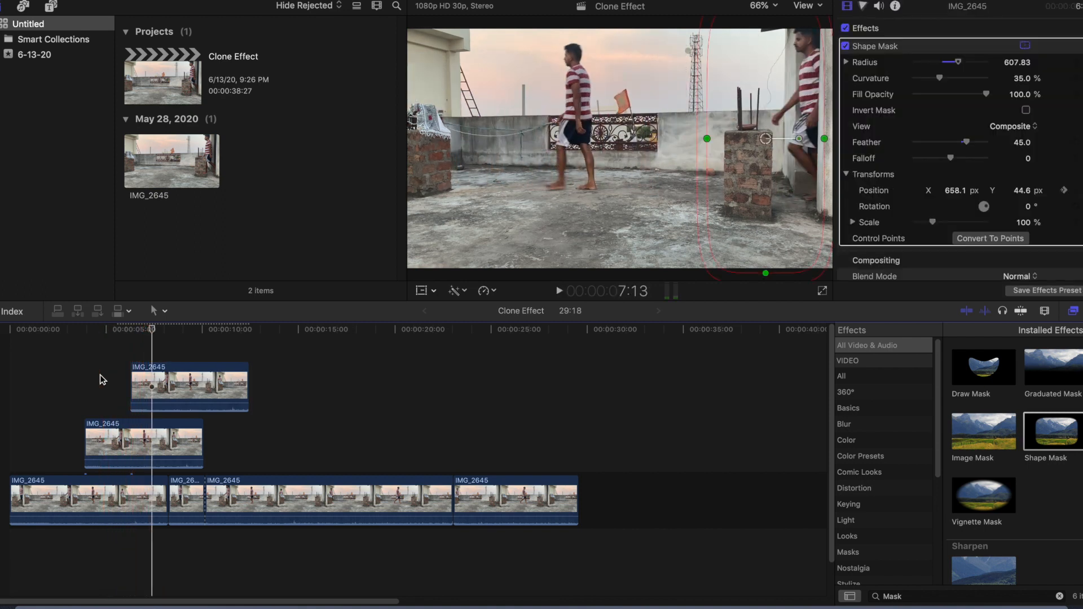
Step: At 6:08, move the top clip's shape mask off the frame's right edge to about X 1091.9 px, Y 74.9 px
mouse_move(146, 332)
left_mouse_down()
mouse_move(104, 335)
mouse_move(132, 341)
left_mouse_up()
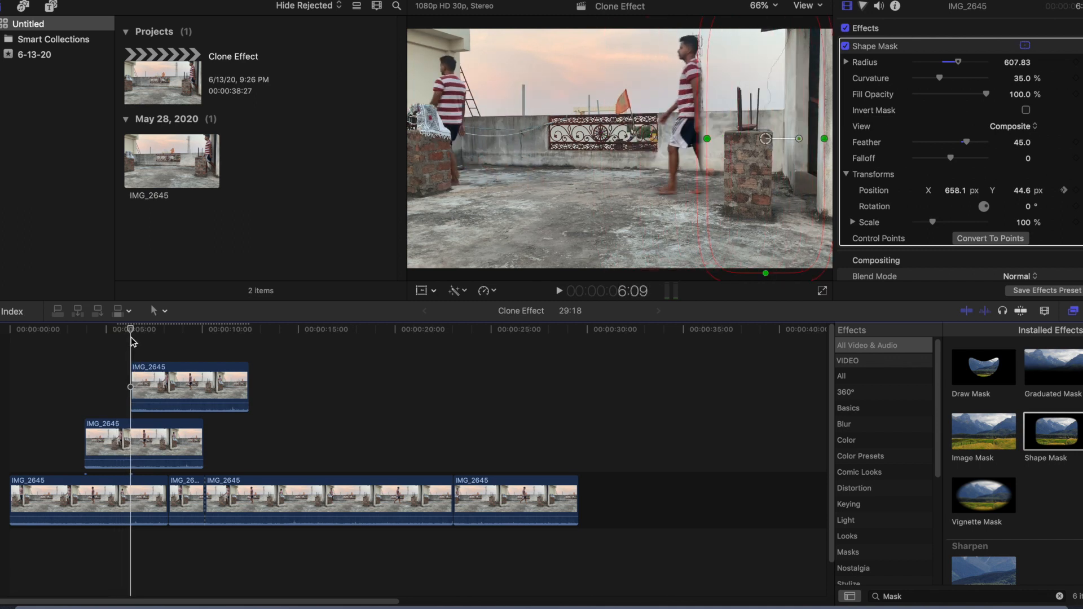
left_click(141, 440)
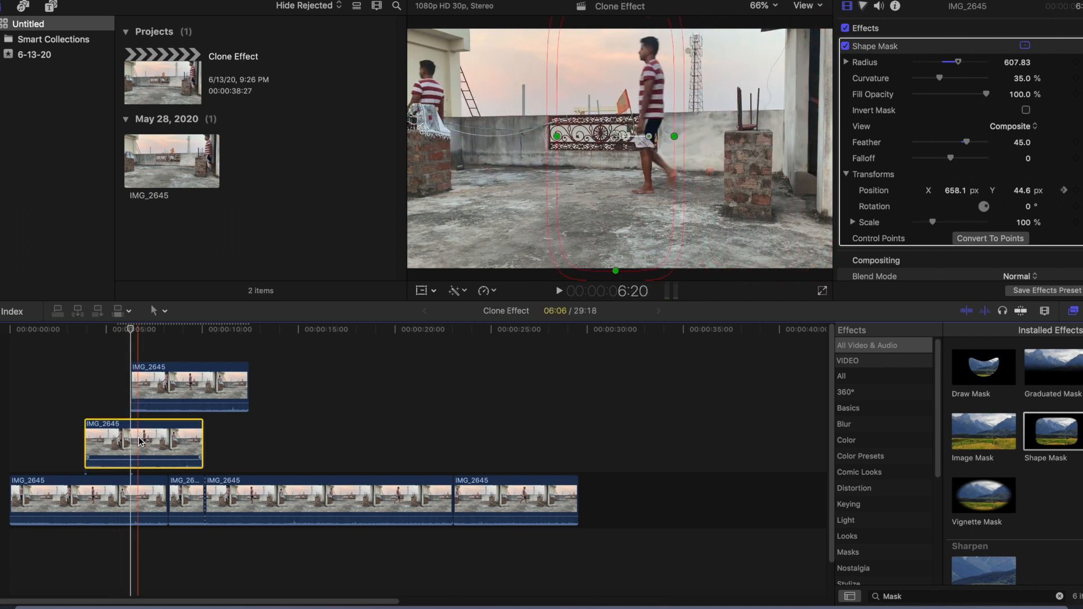
mouse_move(134, 339)
left_mouse_down()
mouse_move(145, 333)
mouse_move(132, 337)
left_mouse_up()
left_click(158, 373)
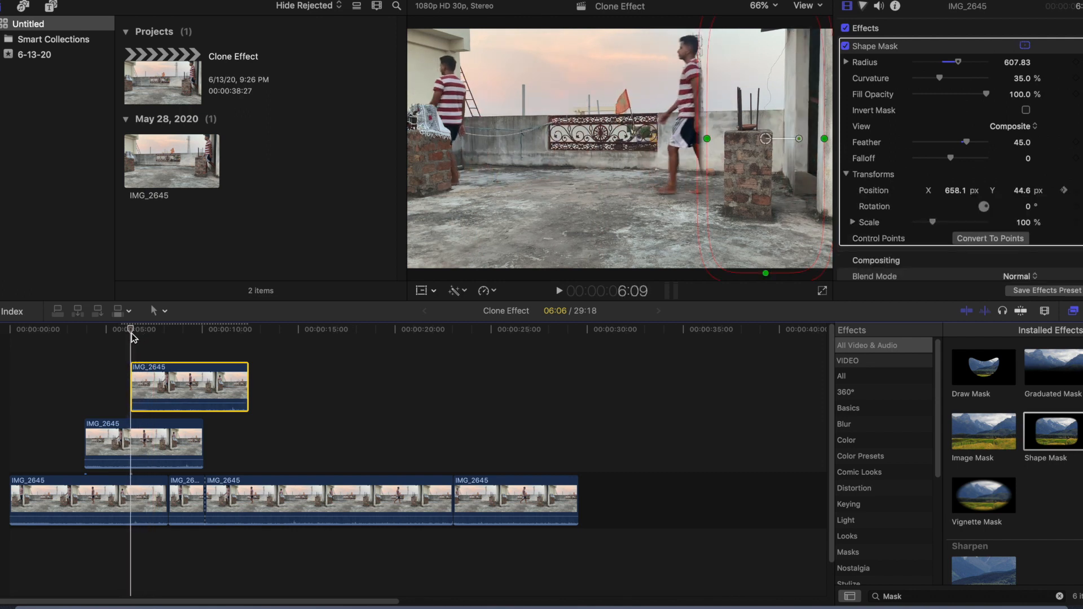
key("Left")
key("Right")
key("Left")
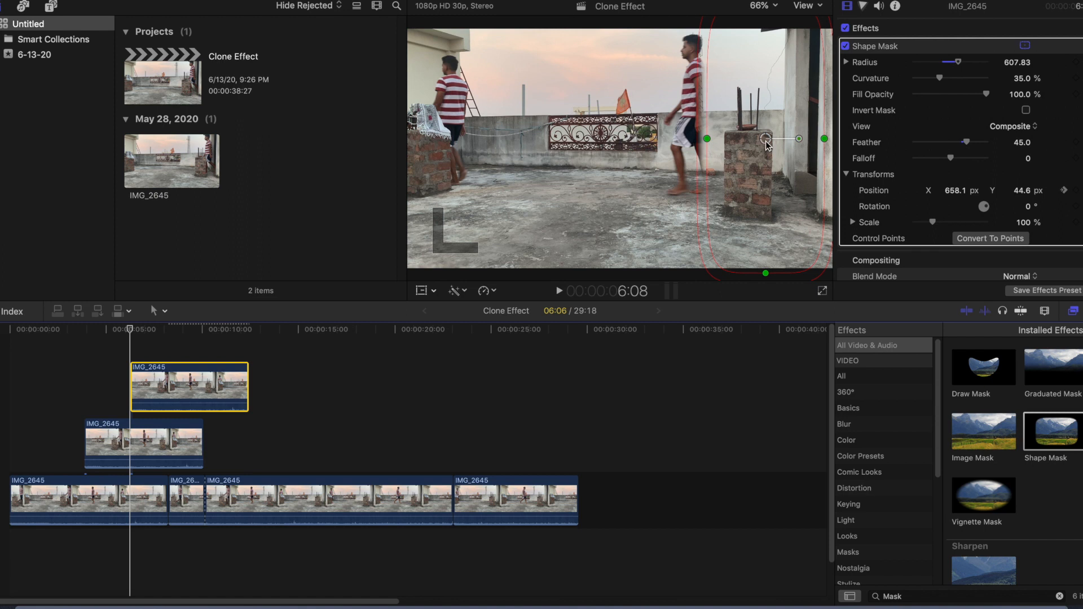
left_click_drag(766, 143, 881, 134)
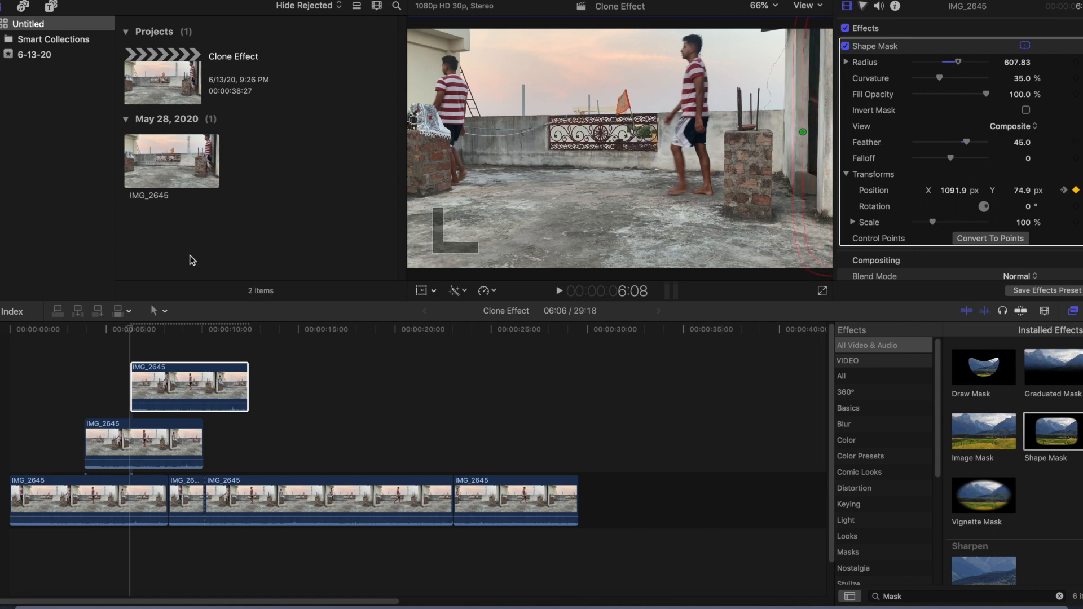
Step: Play the top clip in short stretches to 7:26 and reposition its shape mask there to about X 628.7 px, Y 53.8 px
left_click(97, 344)
key("space")
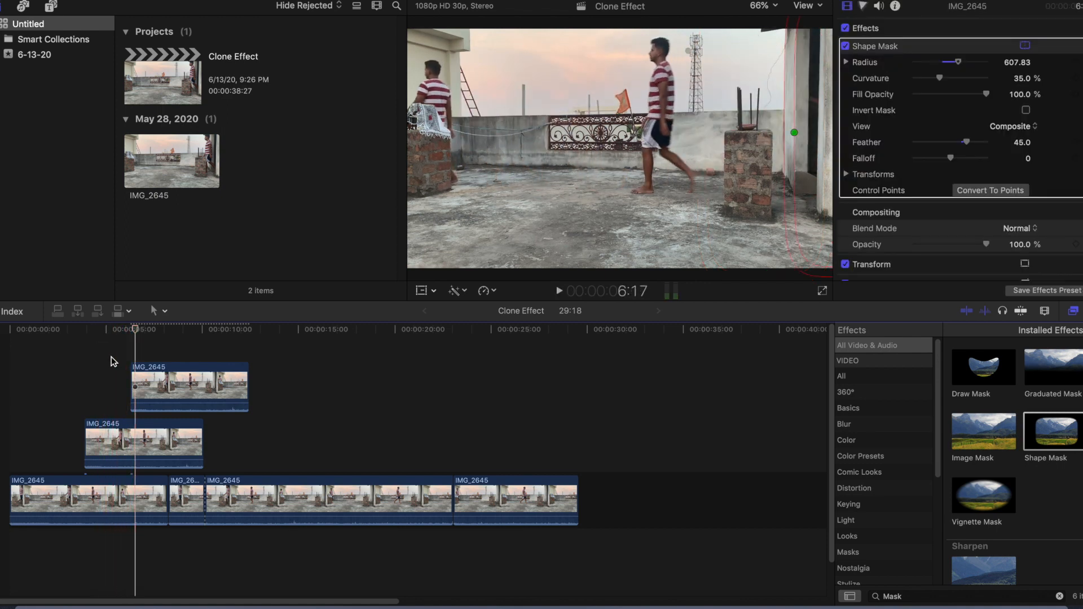
key("space")
key("space")
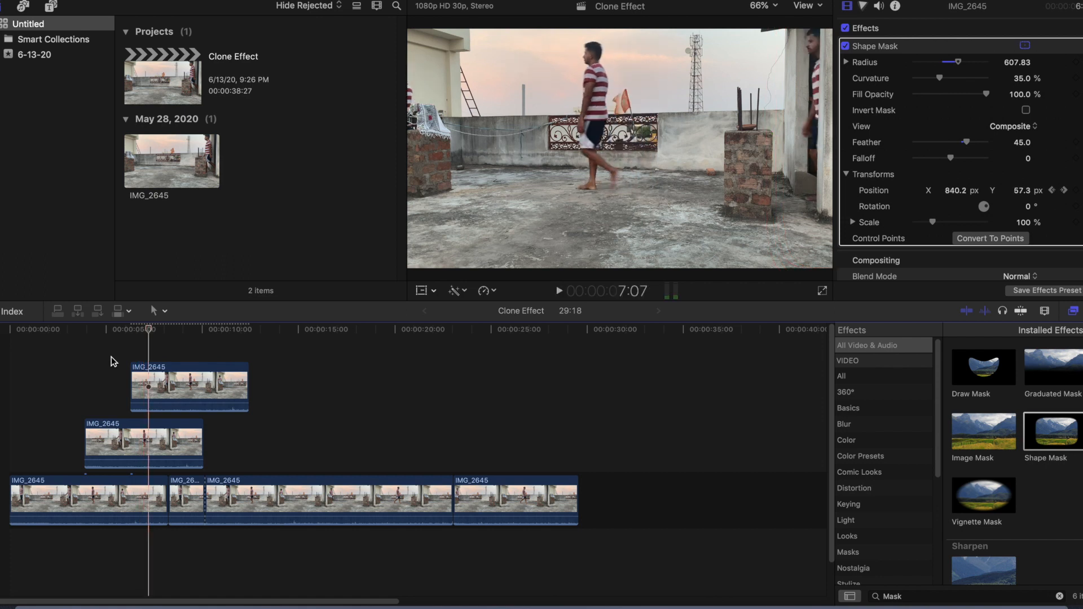
key("space")
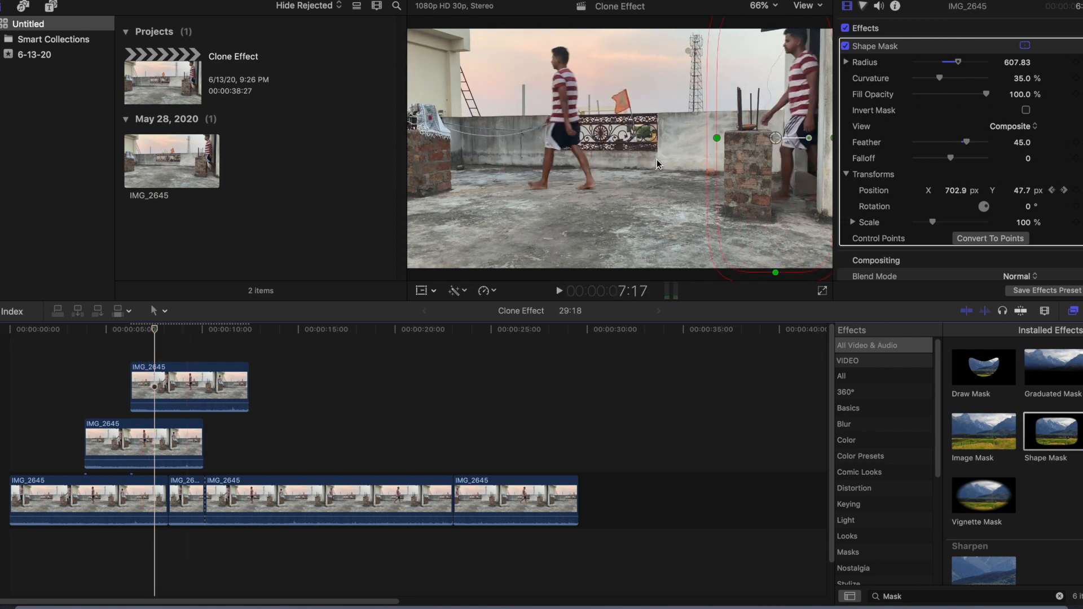
key("space")
key("space")
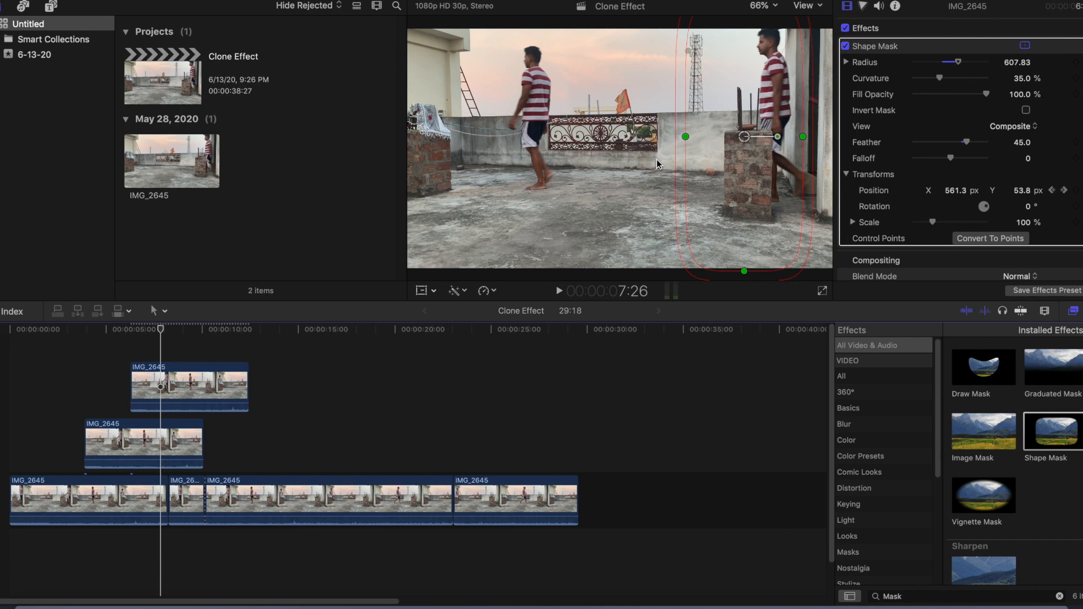
left_click_drag(744, 138, 759, 137)
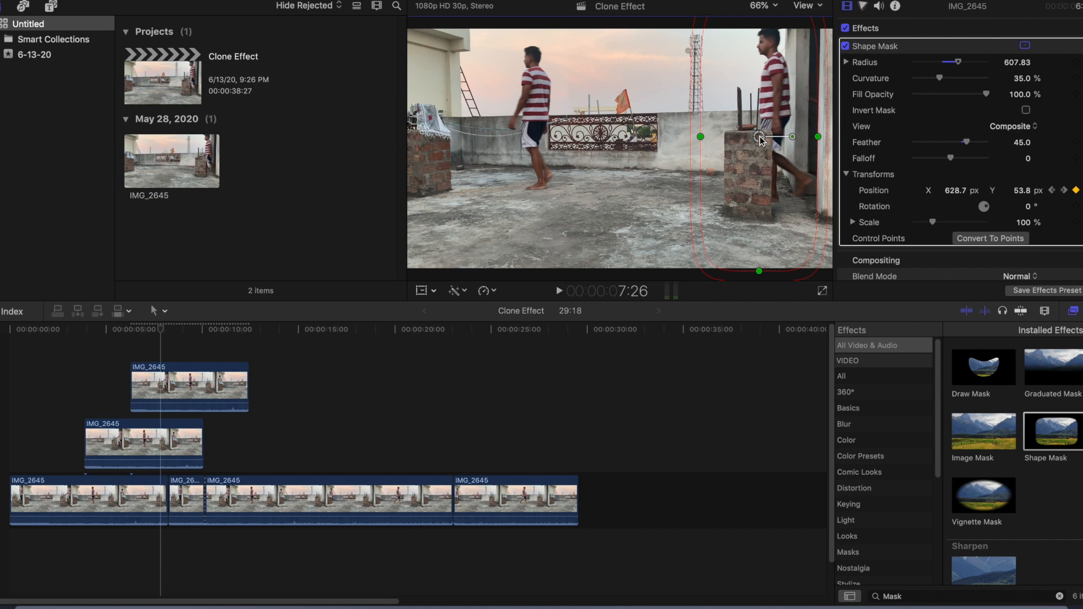
Step: Move the shape mask to about X 485.6 px, Y 64.8 px at 8:07, and nudge it slightly right at 8:15
key("space")
key("space")
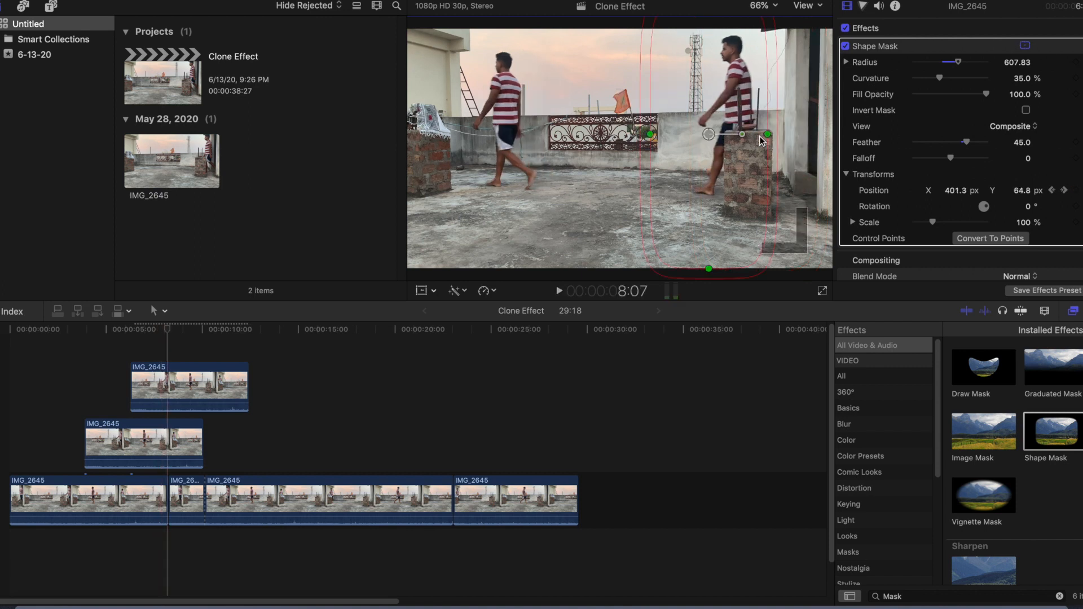
left_click_drag(710, 138, 730, 138)
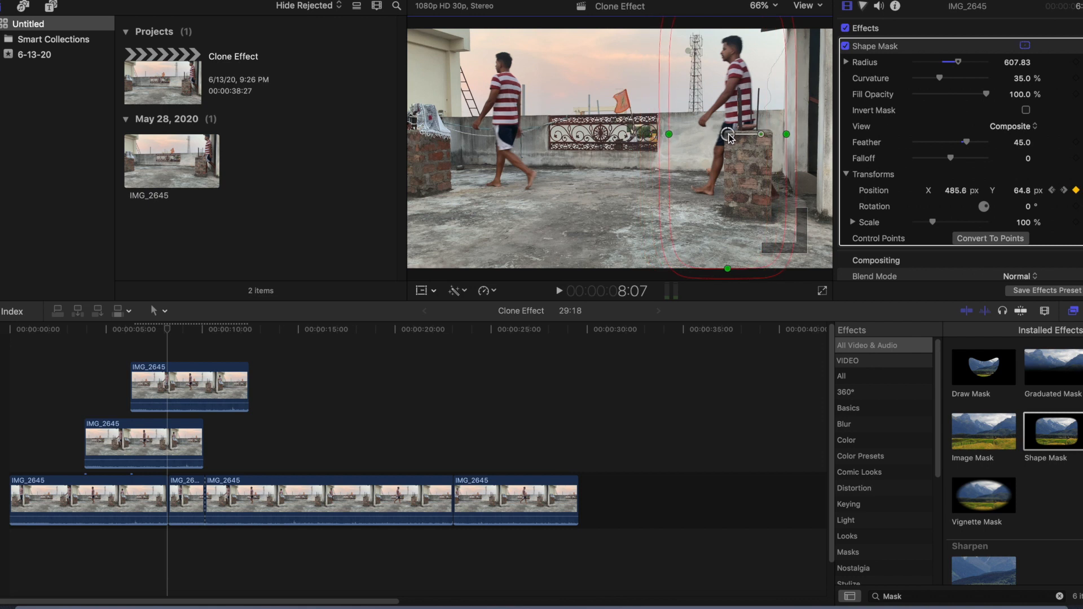
key("space")
key("space")
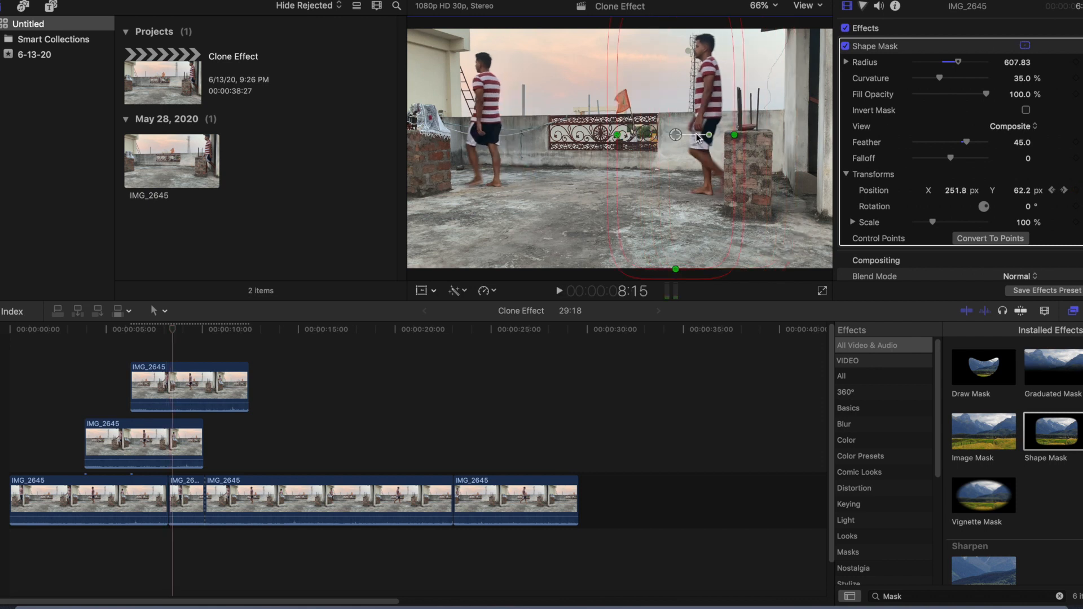
mouse_move(675, 137)
left_mouse_down()
mouse_move(699, 136)
mouse_move(678, 138)
left_mouse_up()
Step: Reposition the shape mask over the walking figure to about X -87.8 px, Y 52.0 px at 9:14, and correct it again shortly after
key("space")
key("space")
key("space")
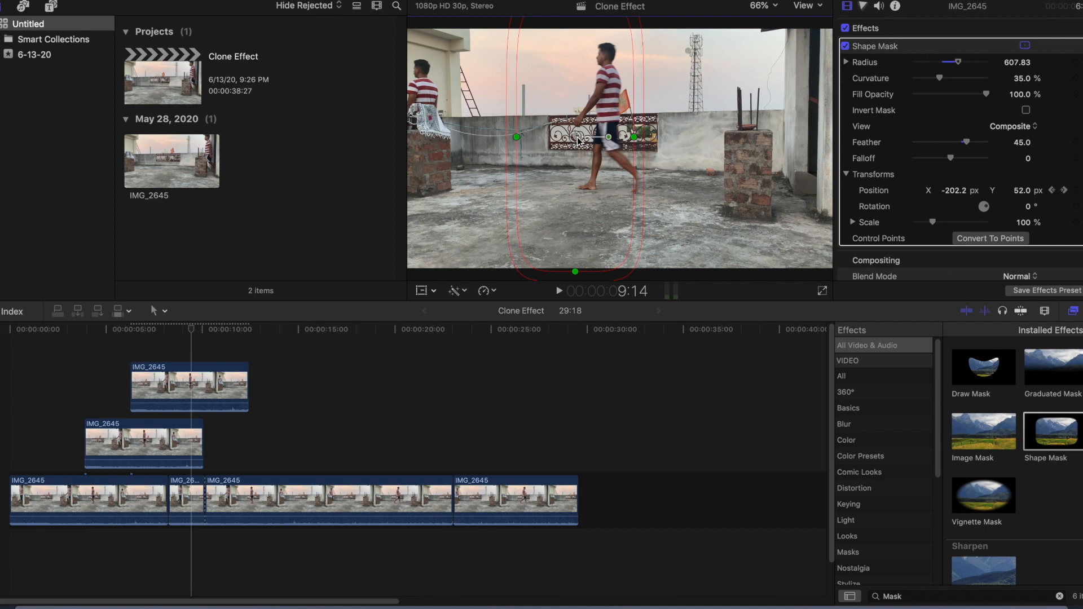
left_click_drag(577, 137, 603, 140)
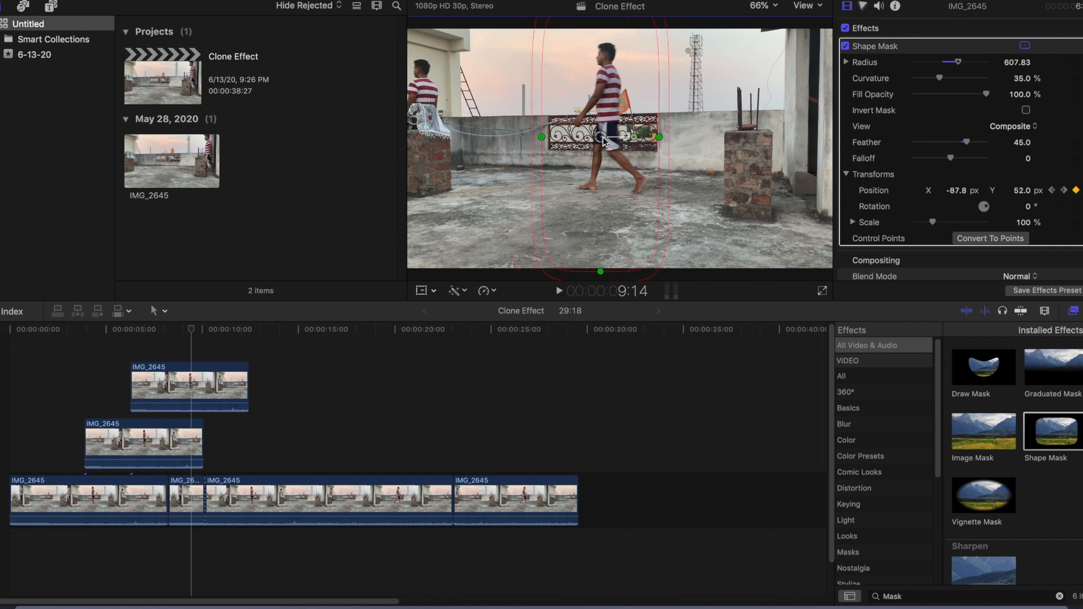
key("space")
left_click_drag(545, 142, 561, 146)
Step: Keyframe the shape mask's position at about X -571.2 px, Y 28.6 px at 10:21 and X -727.9 px, Y 51.5 px at 11:00
key("space")
key("space")
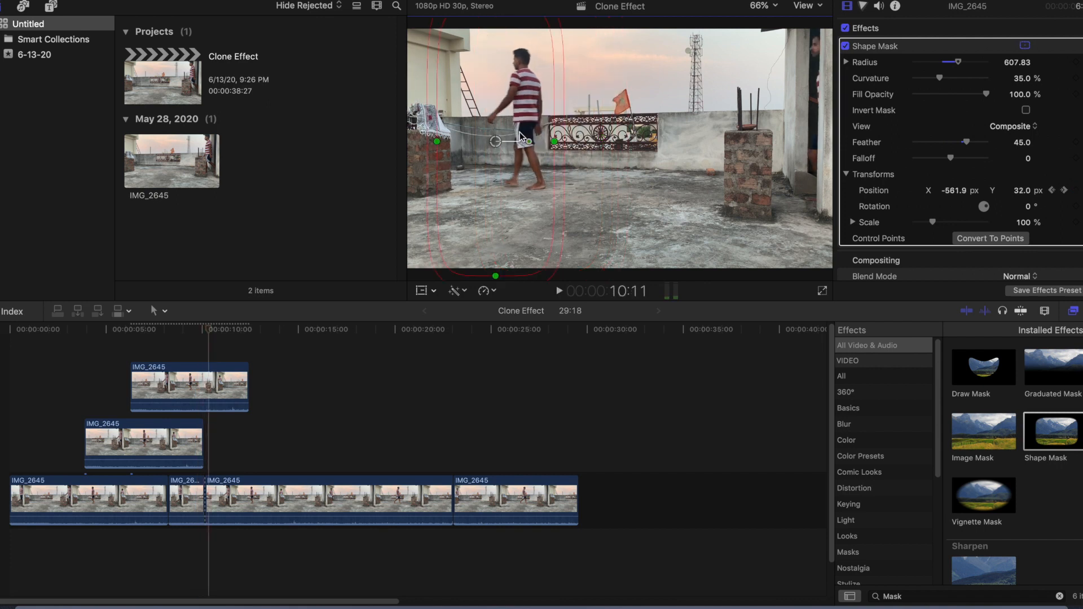
key("space")
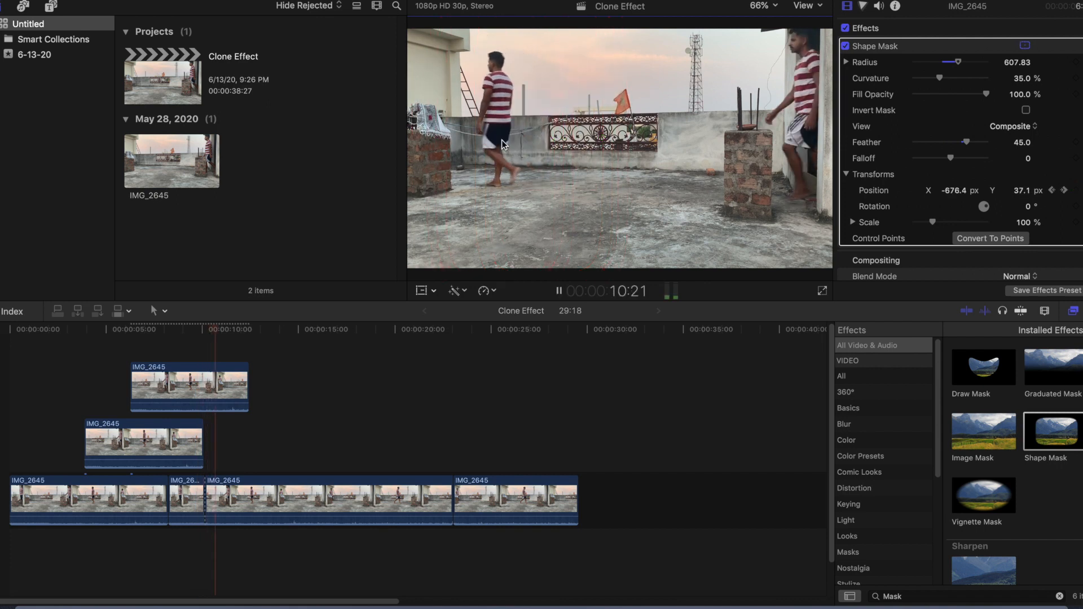
left_click_drag(467, 148, 493, 149)
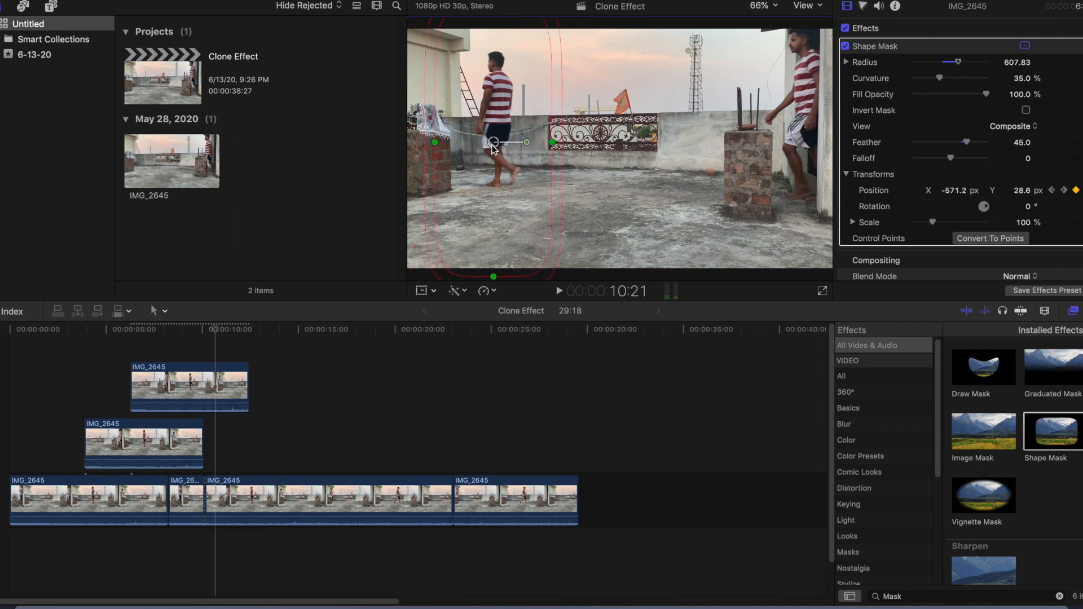
key("space")
key("space")
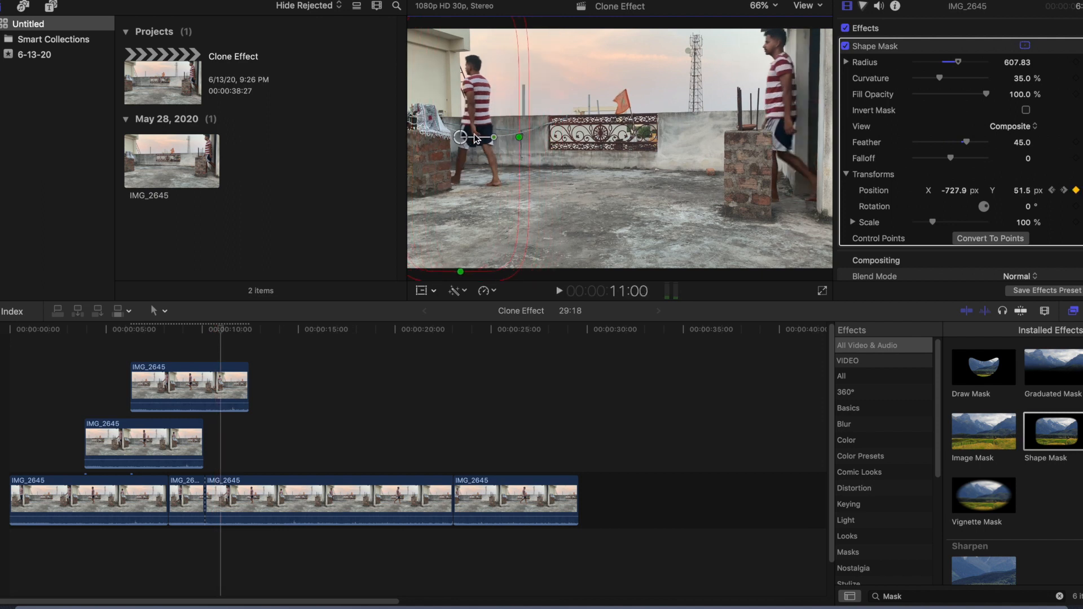
Step: Split the long storyline clip at about 16:06, once the frame is empty, and delete both storyline pieces after the cut
key("space")
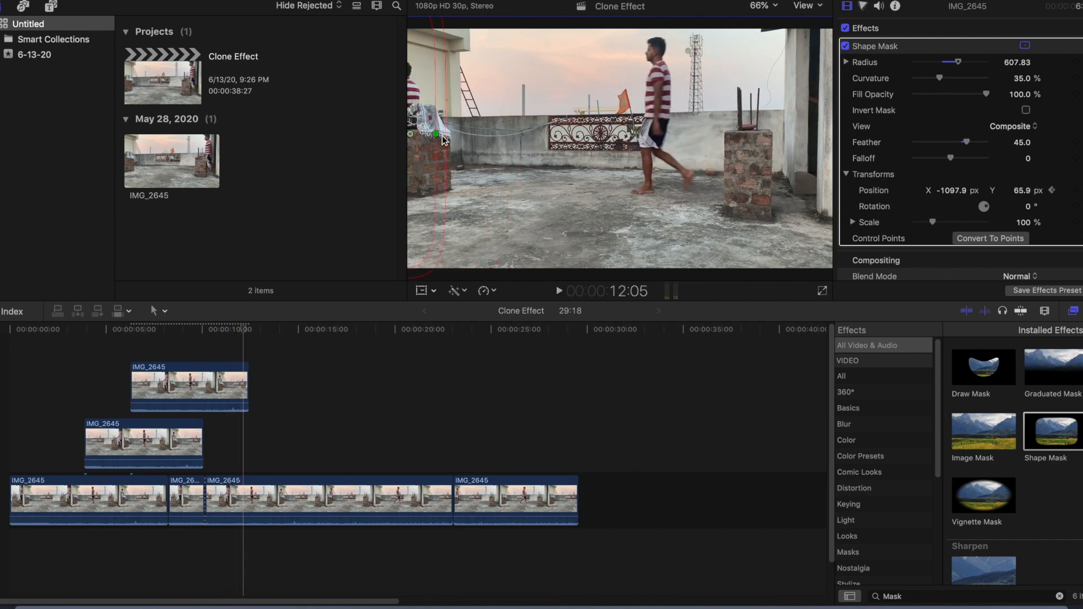
key("space")
key("space")
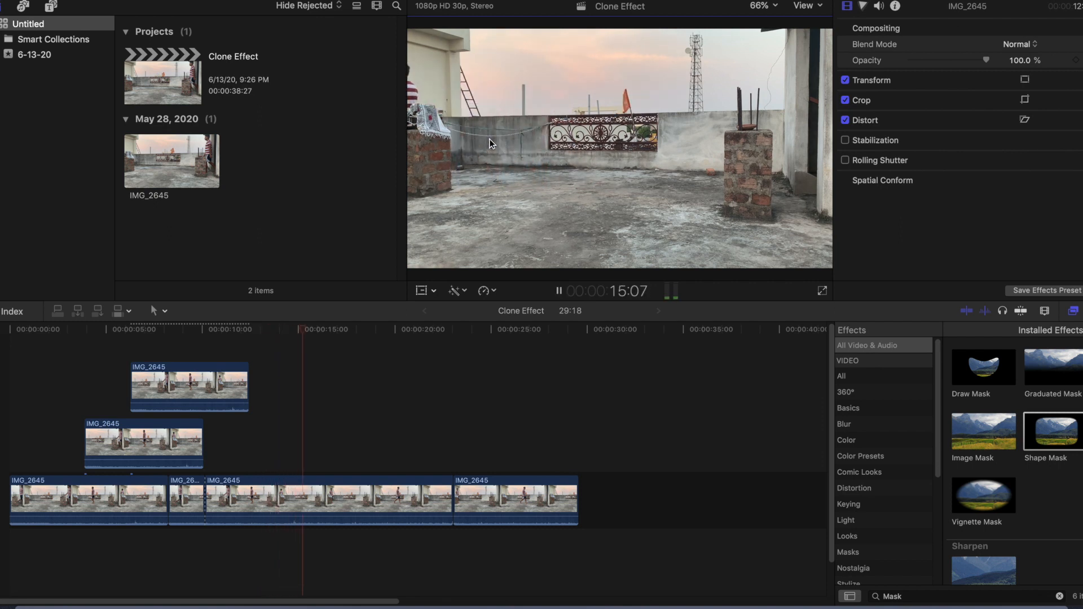
left_click(324, 498)
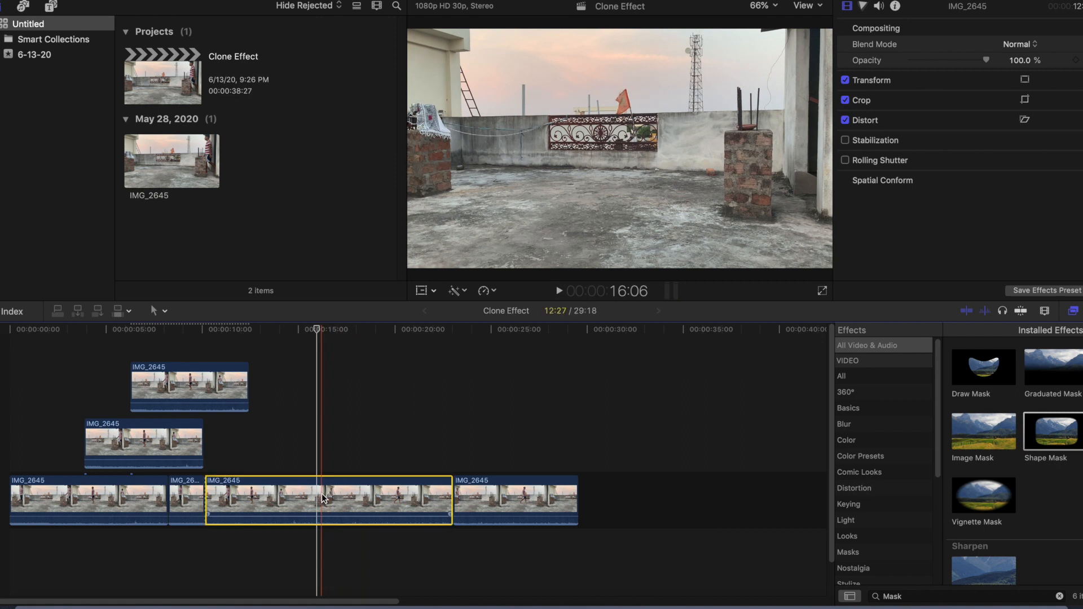
key("super+b")
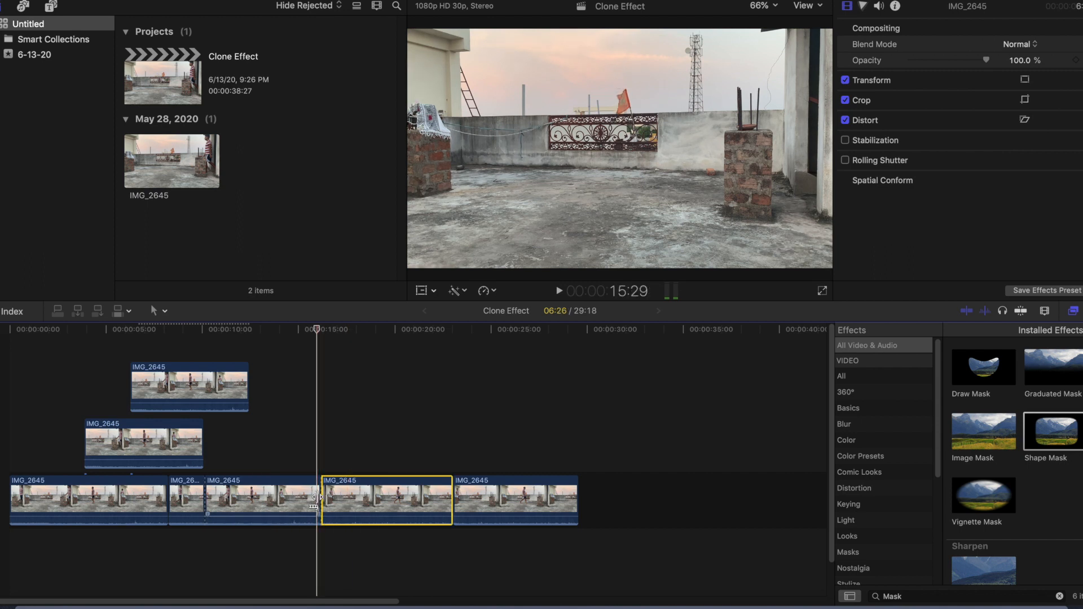
key("Delete")
left_click(357, 500)
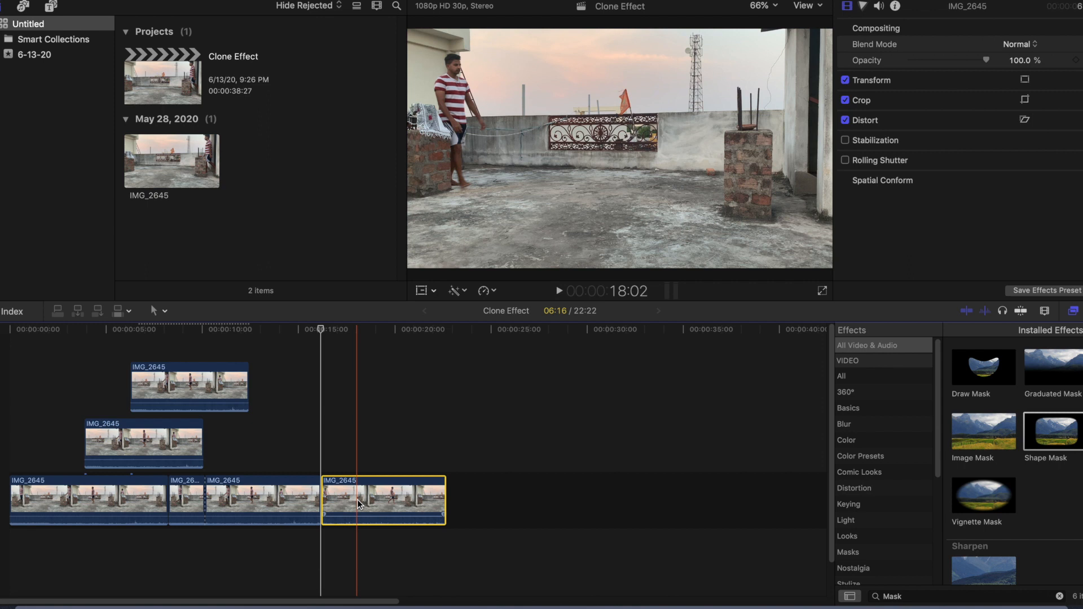
key("Delete")
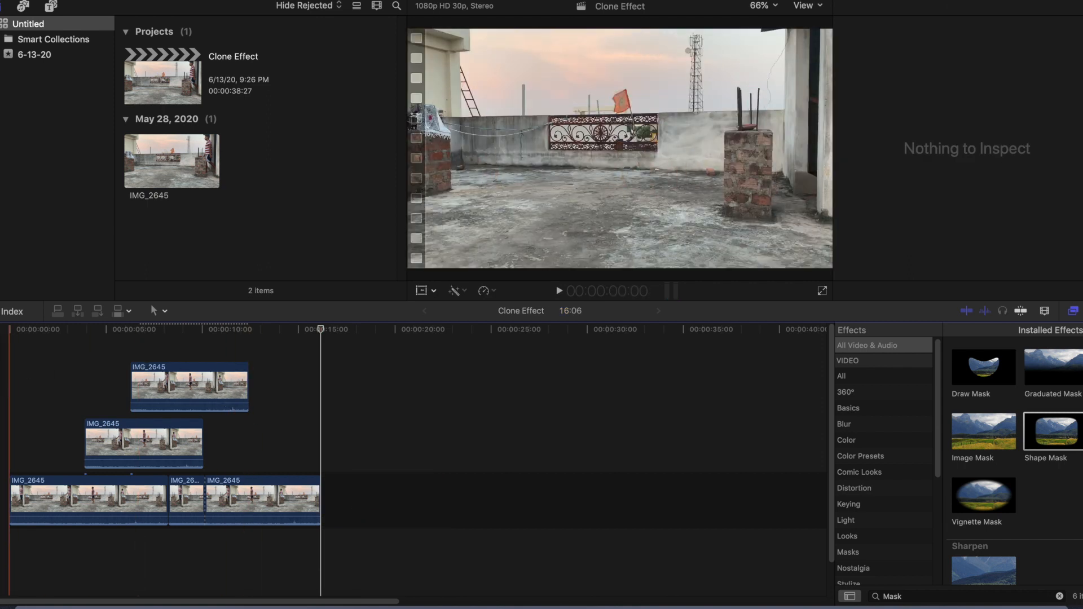
Step: Play the shortened project from its beginning to review the clone effect
key("Home")
key("space")
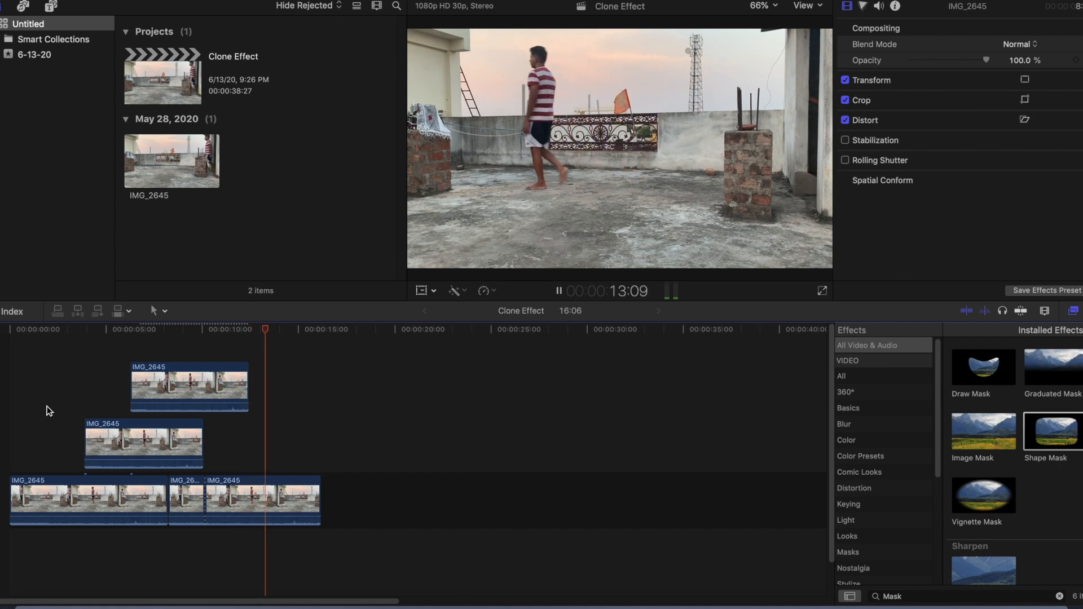
left_click(20, 331)
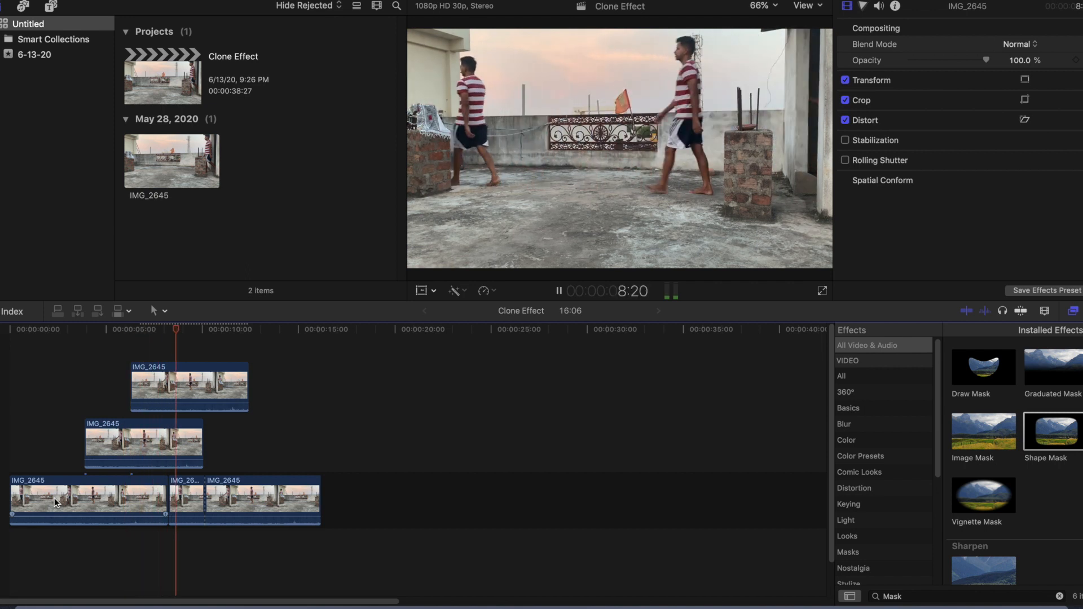
Step: Inspect the layered storyline clips around the clone overlaps and replay the project from its beginning
key("space")
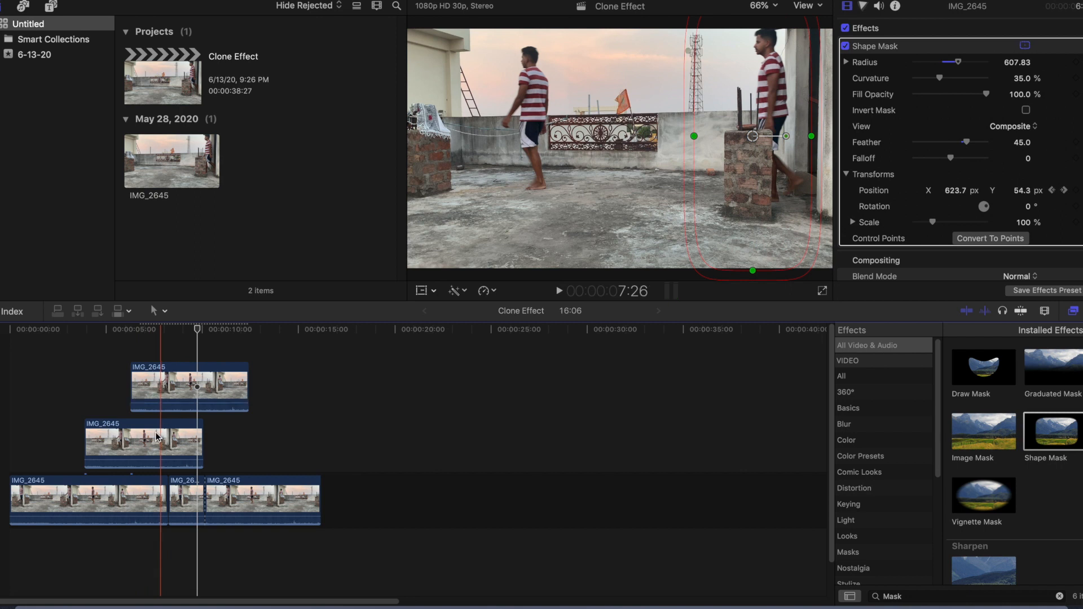
left_click(183, 498)
left_click(211, 499)
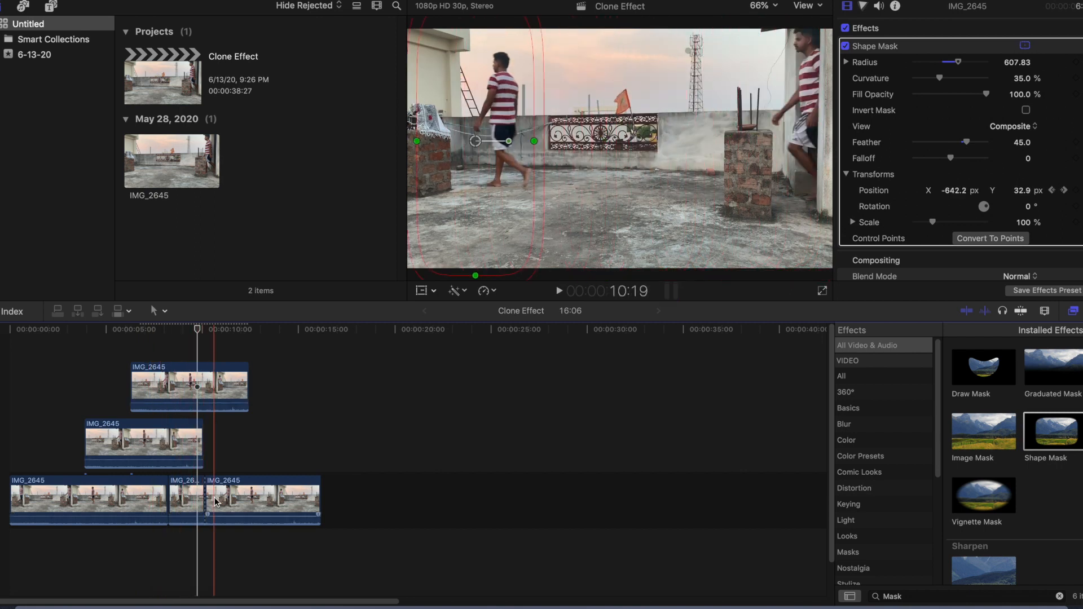
left_click(189, 488)
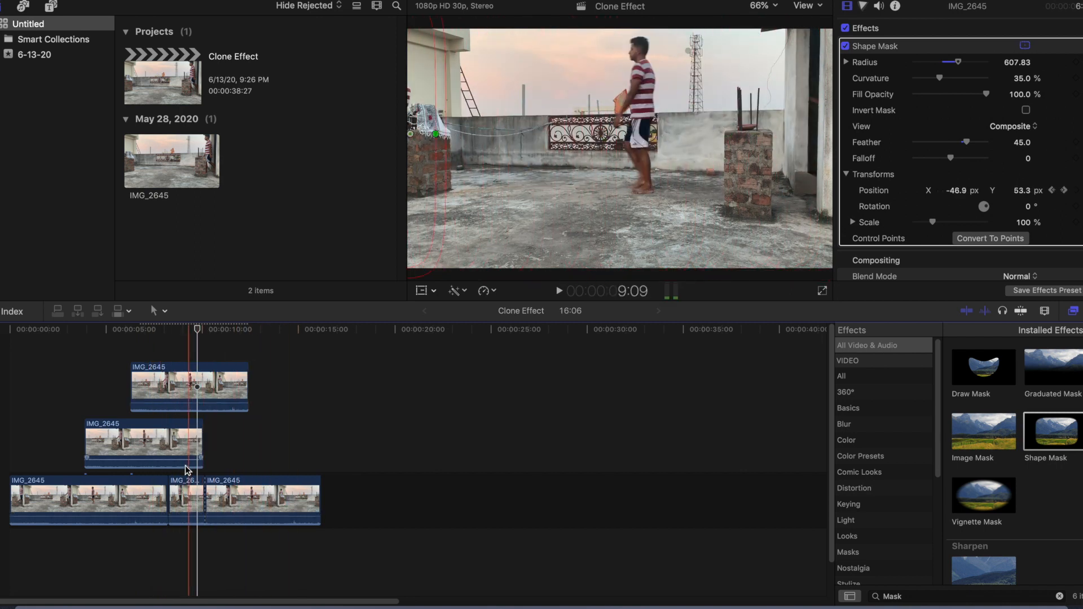
left_click(225, 492)
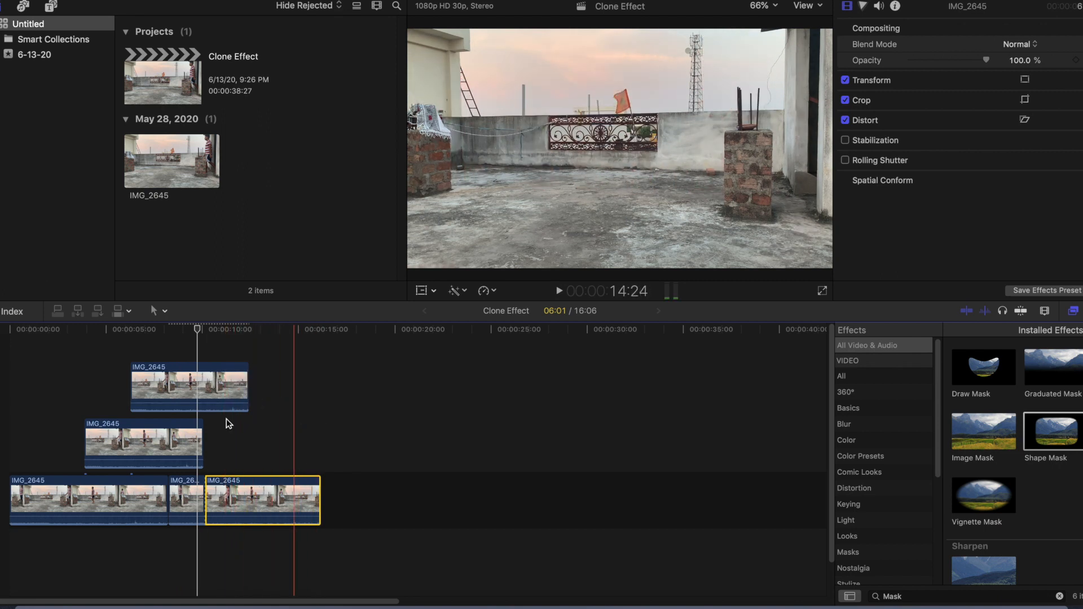
left_click(9, 395)
key("space")
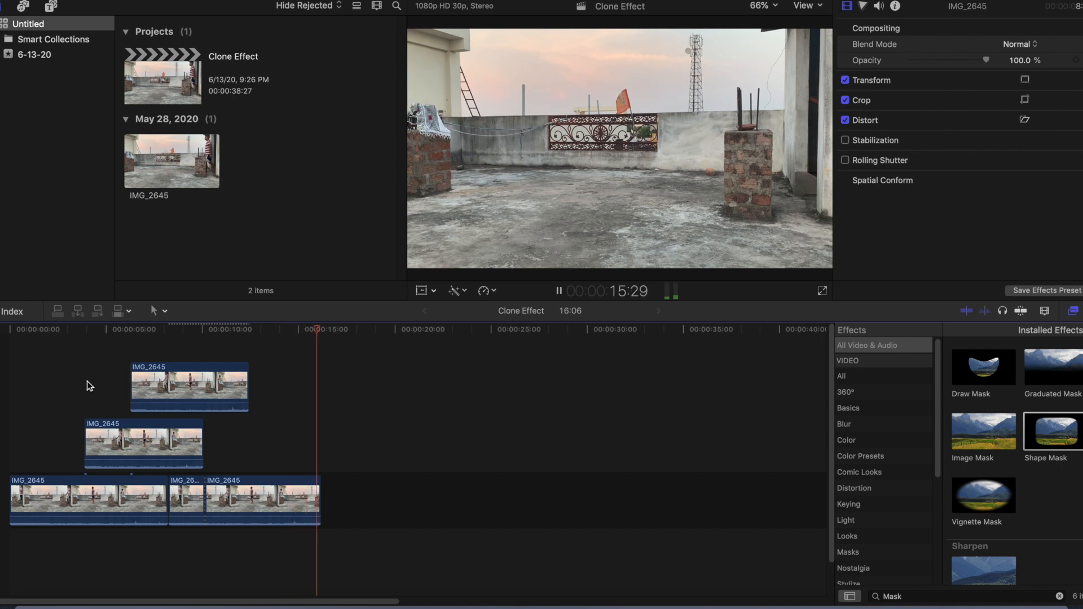
left_click(256, 448)
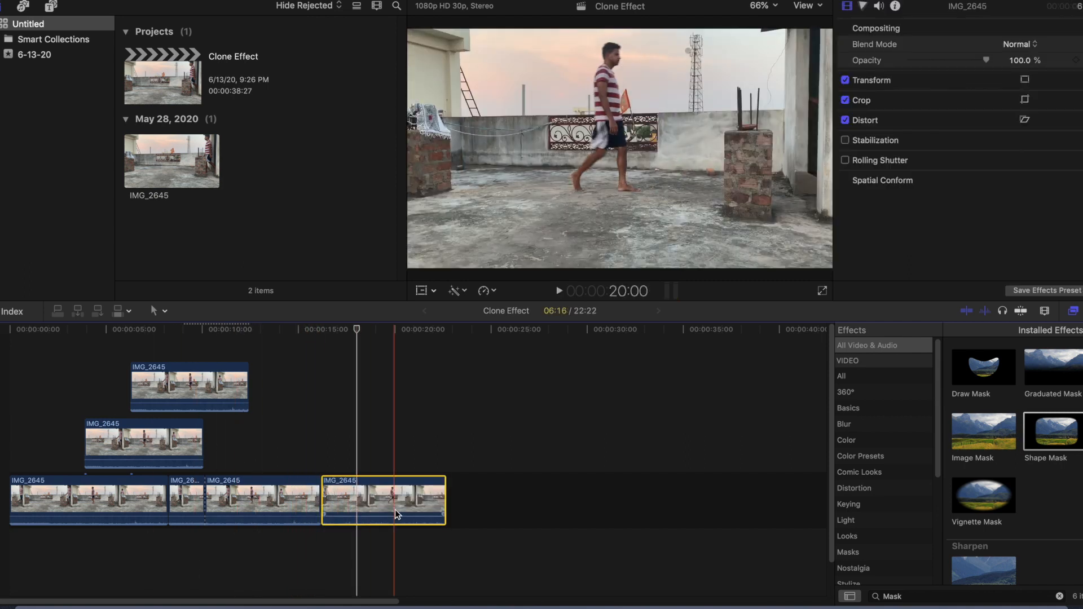
key("e")
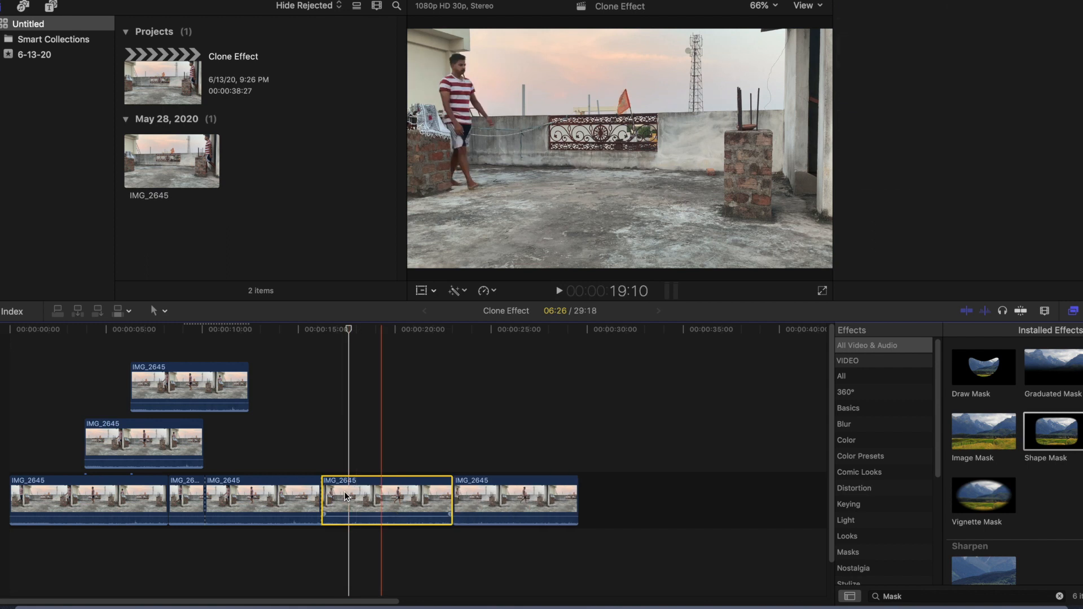
key("Delete")
left_click(344, 492)
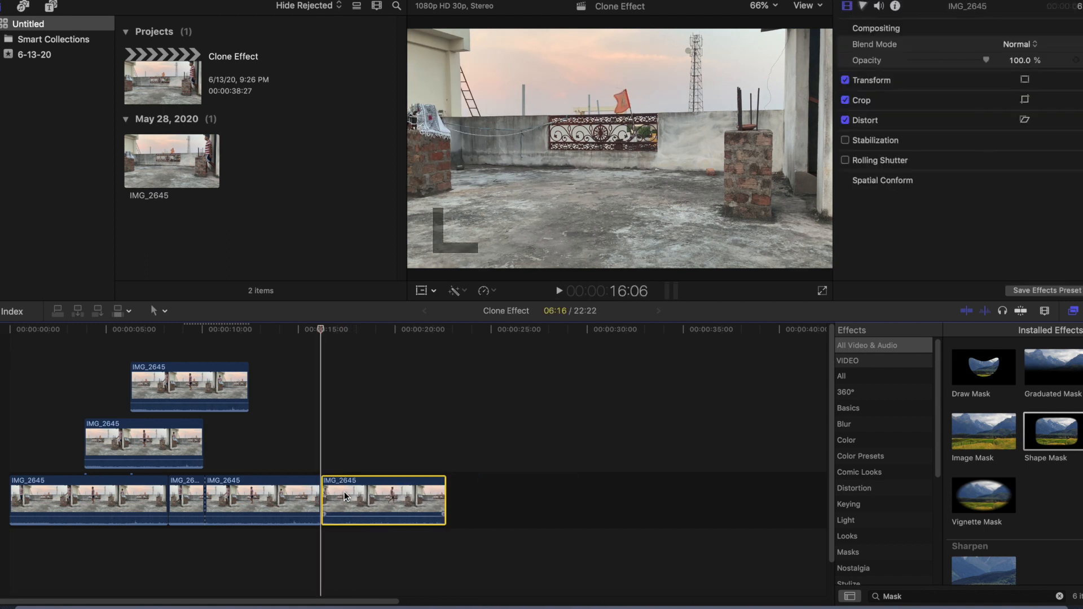
key("Delete")
Step: Combine all five timeline clips into a compound clip named Clone Effect in the 6-13-20 event
left_click_drag(8, 367, 534, 595)
right_click(205, 357)
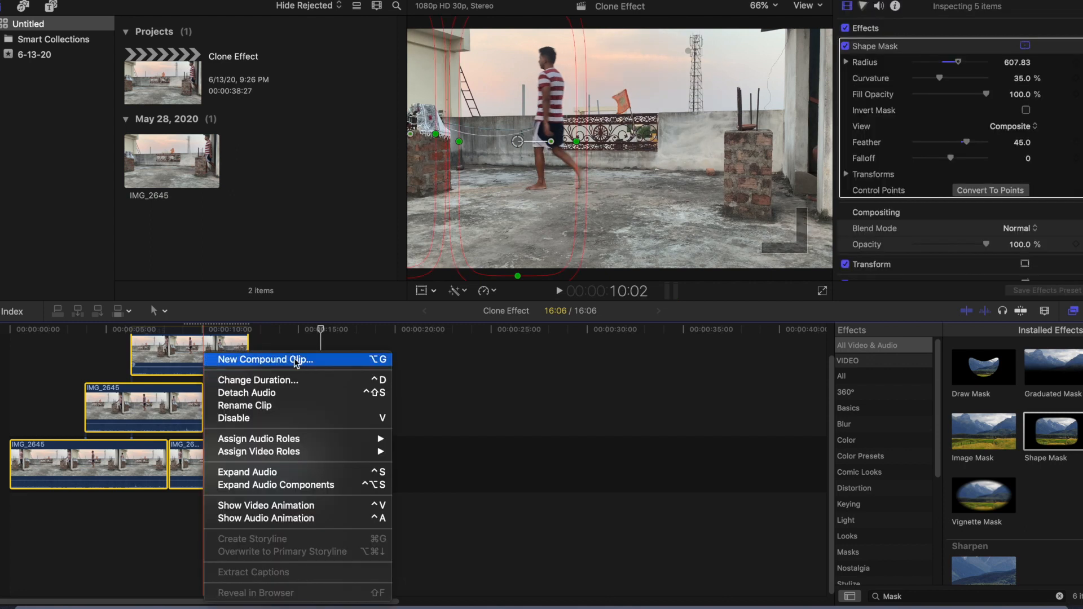
left_click(296, 360)
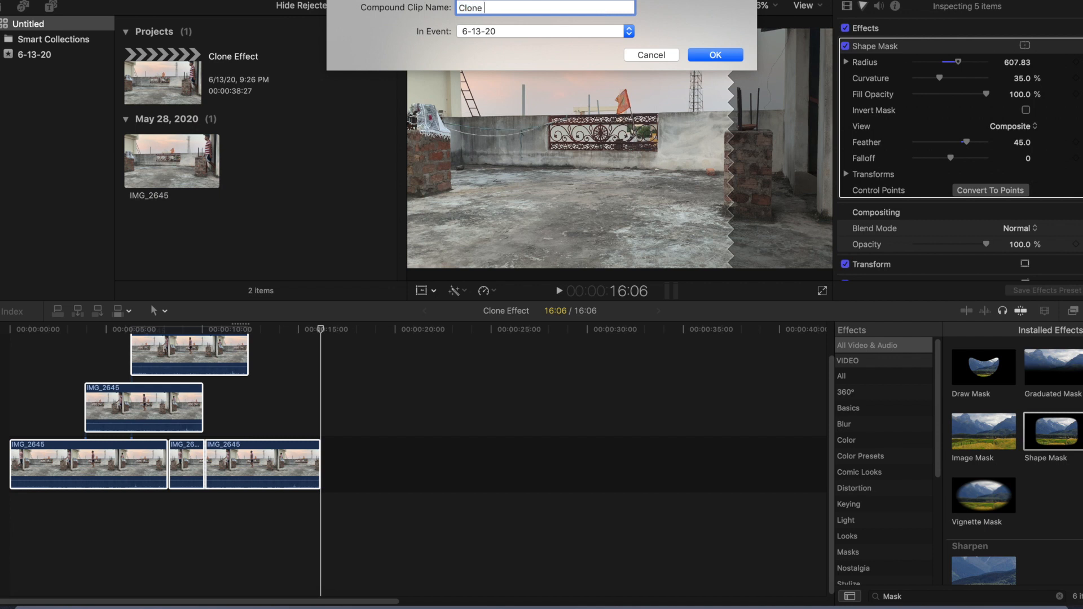
key("Return")
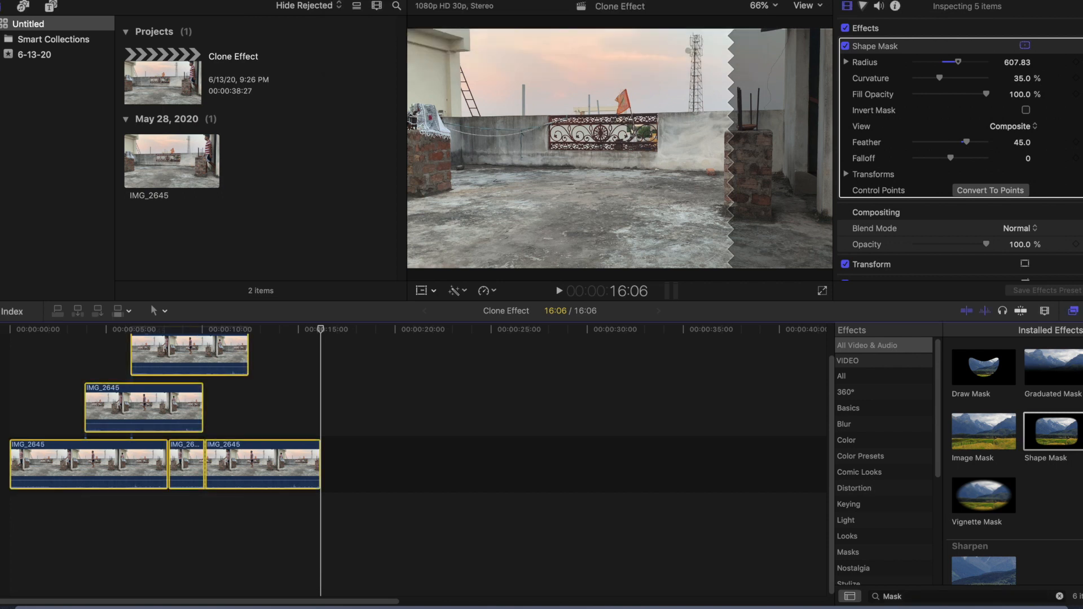
Step: Play the opening of the Clone Effect compound clip and lower its audio level to silence
key("space")
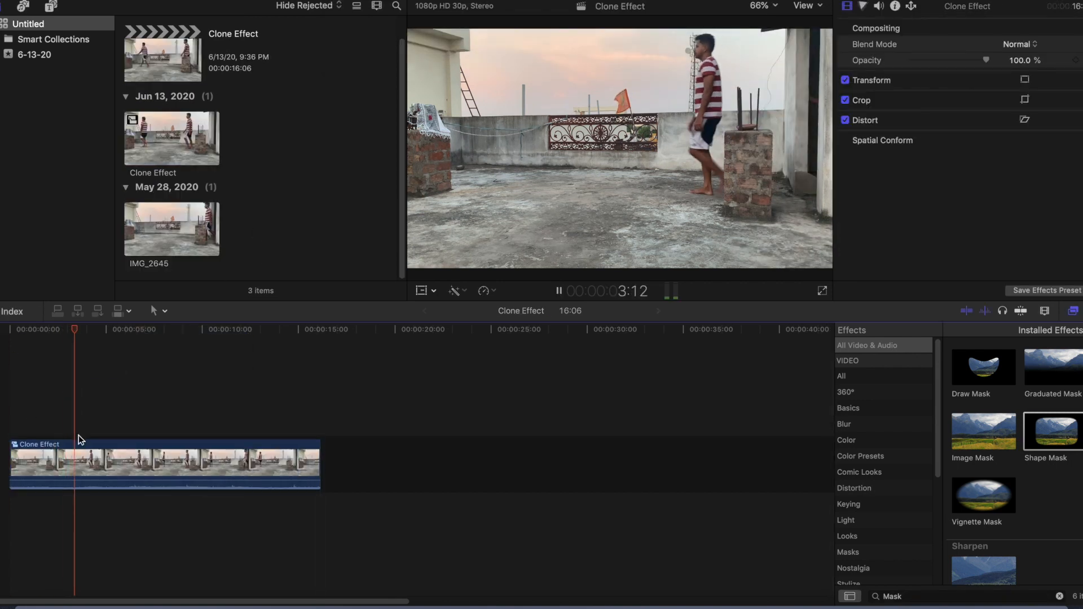
key("space")
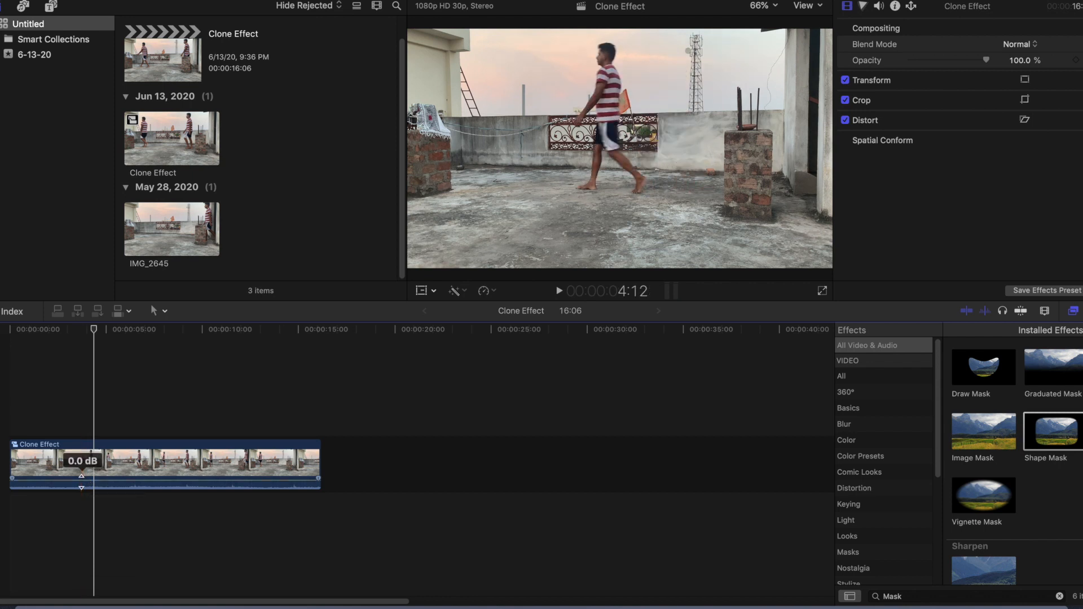
left_click_drag(81, 481, 82, 496)
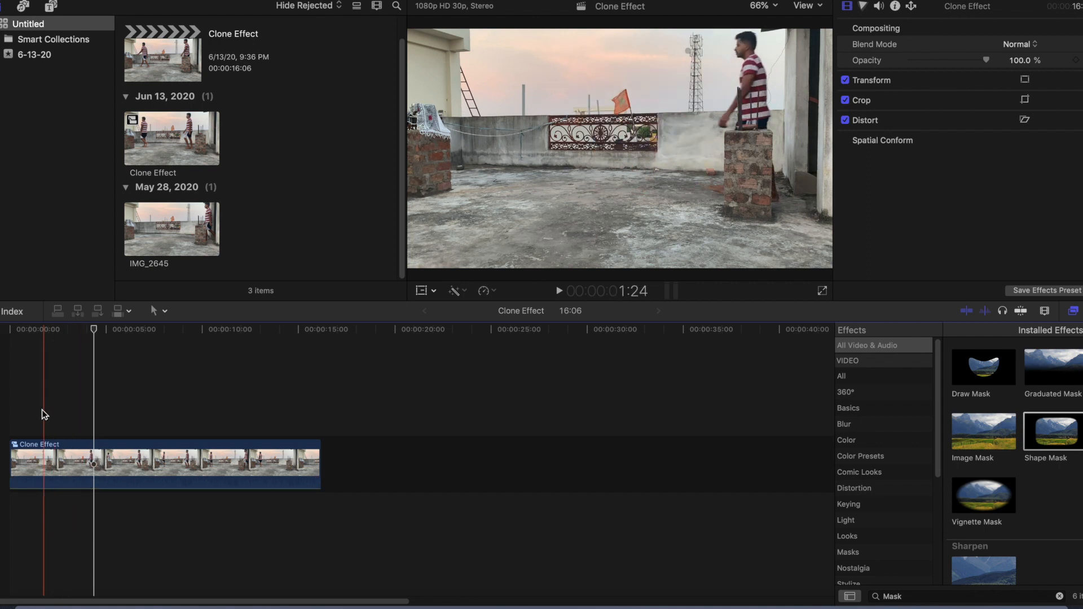
Step: Tint the compound clip's shadows teal with a color board, at 181° and 17%
left_click(85, 462)
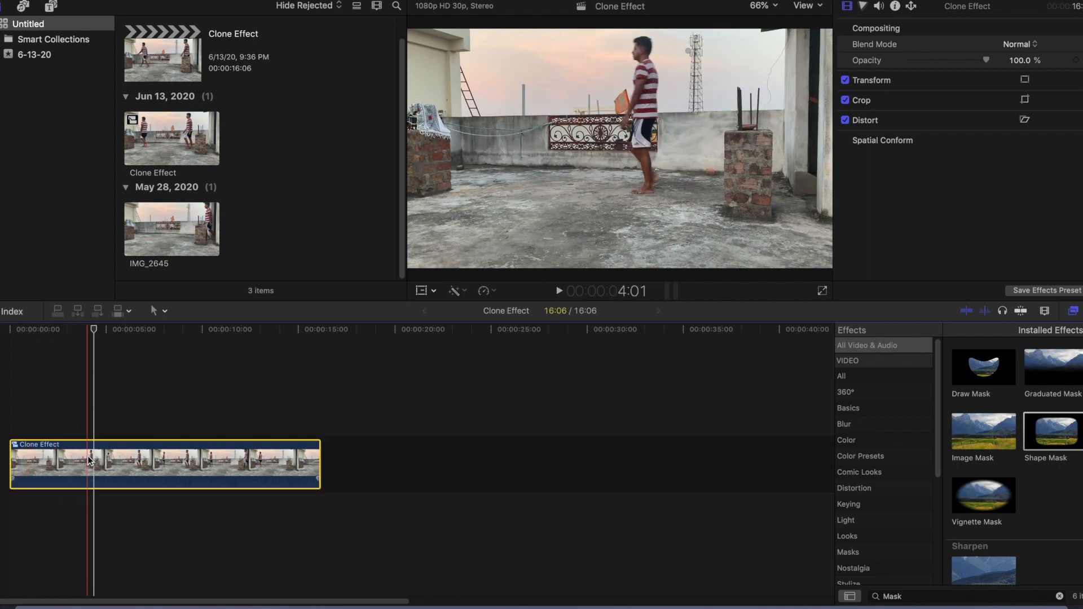
left_click(864, 5)
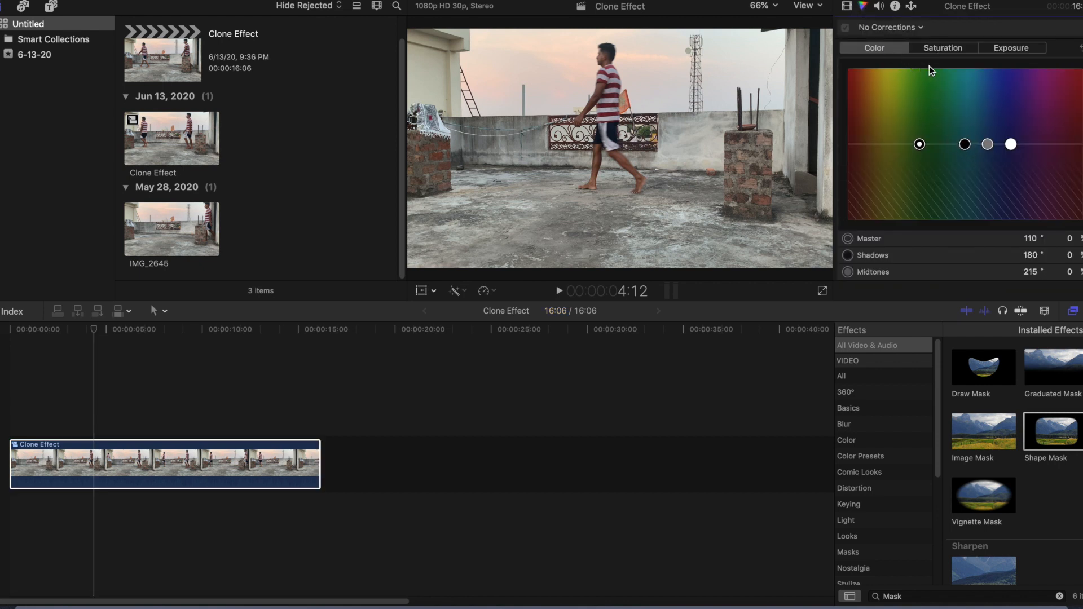
left_click_drag(970, 145, 969, 145)
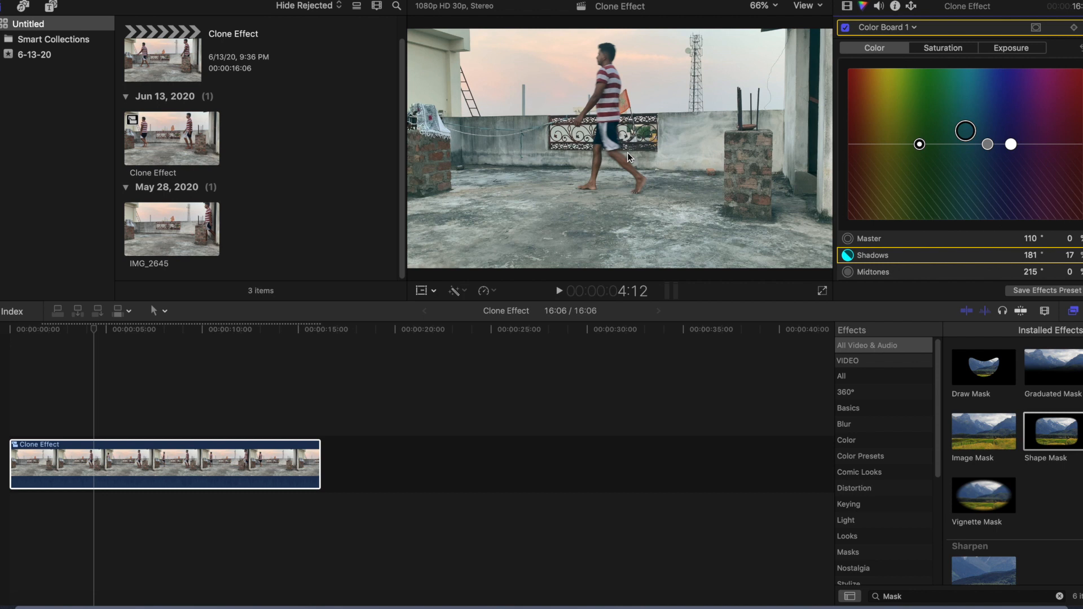
Step: Play the color-graded compound clip from its beginning and scrub through its last seconds to 15:28
left_click_drag(92, 326, 324, 349)
key("Home")
key("space")
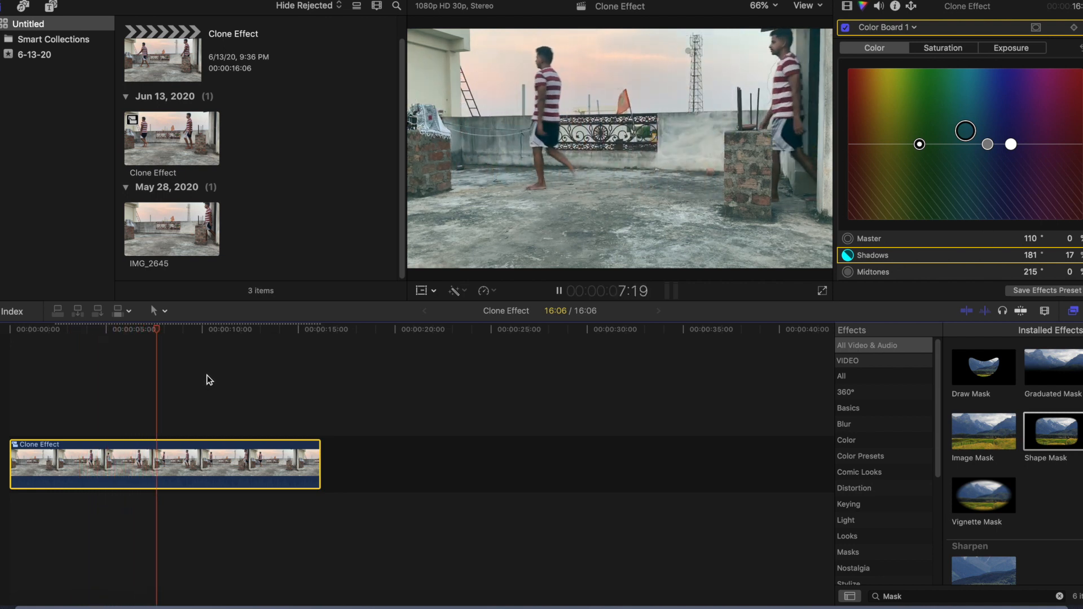
left_click(259, 374)
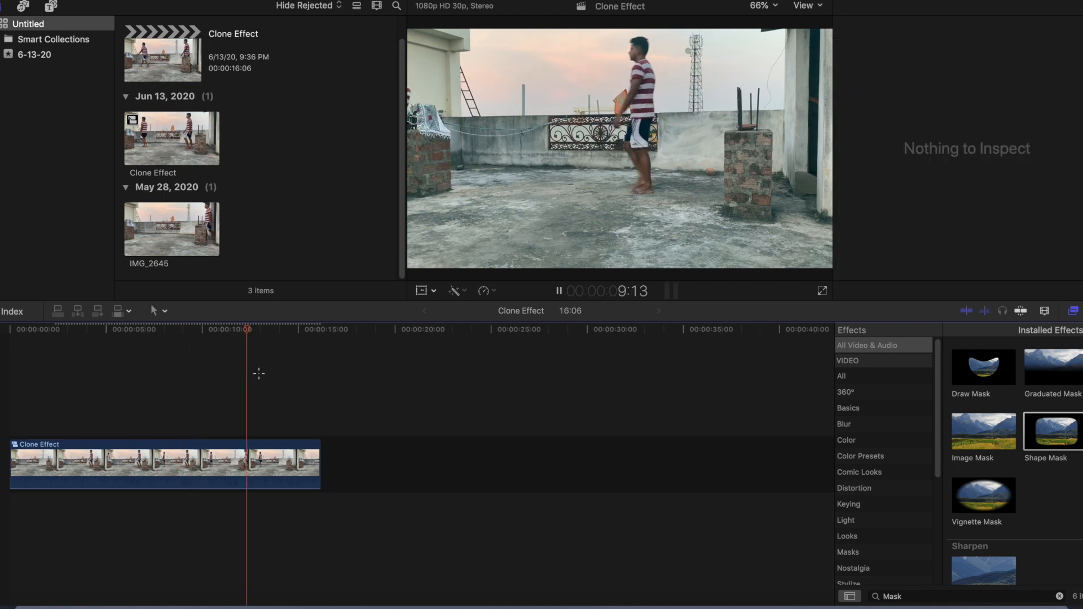
key("space")
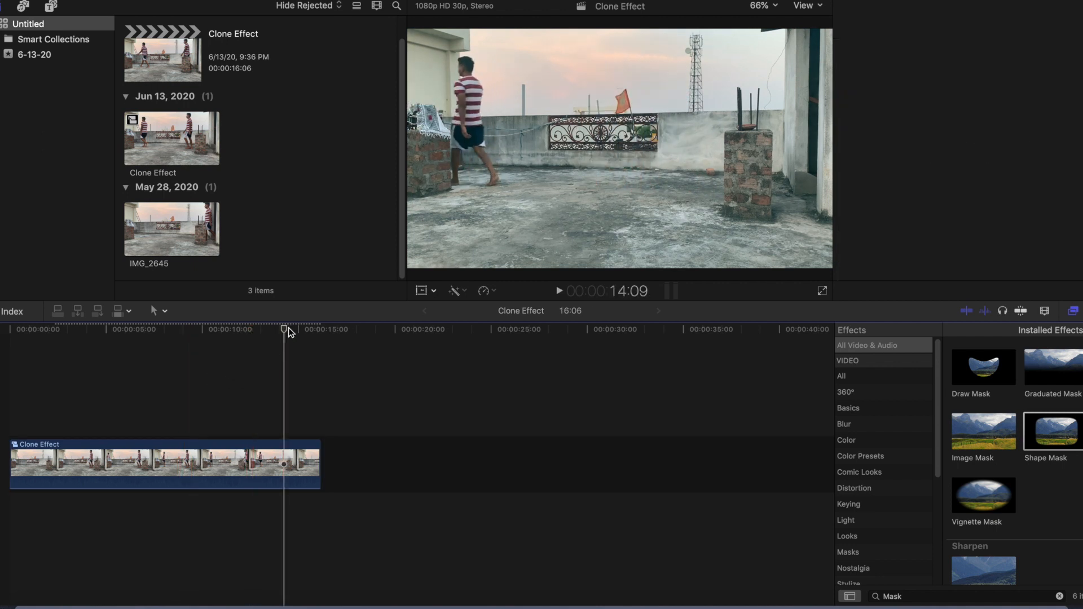
key("super+6")
left_click_drag(287, 329, 300, 336)
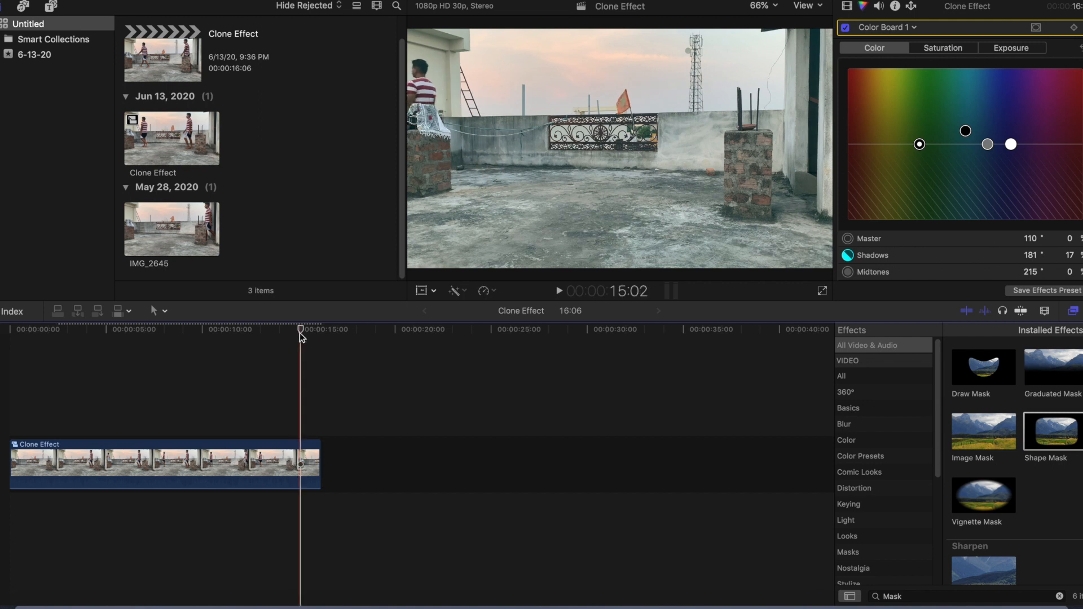
left_click_drag(299, 333, 317, 337)
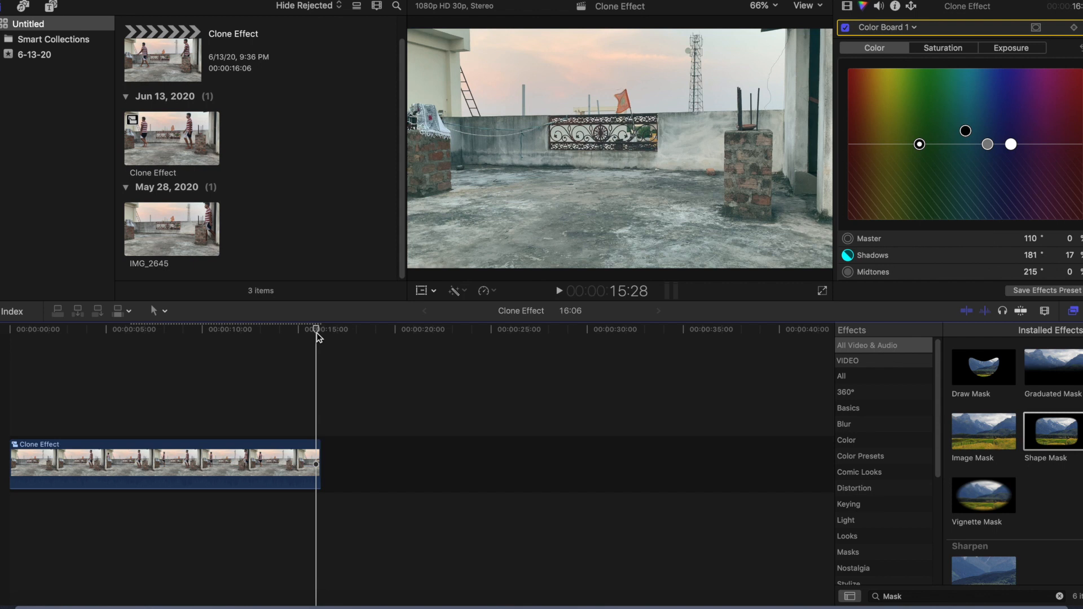